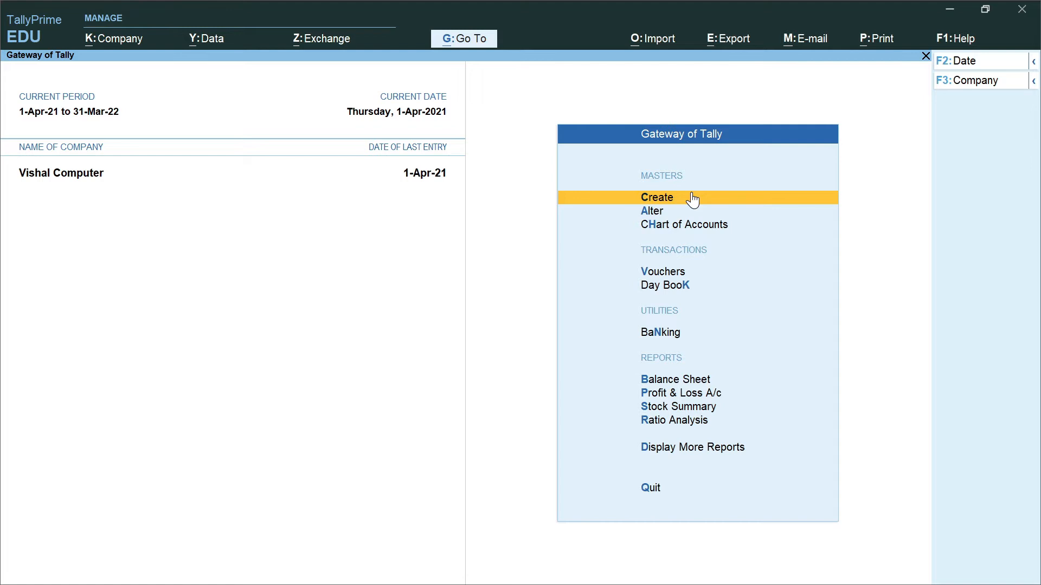
Open voucher entry and switch to a new purchase voucher.
{"action": "key", "text": "Down"}
{"action": "key", "text": "Down"}
{"action": "key", "text": "Down"}
{"action": "key", "text": "Down"}
{"action": "key", "text": "Up"}
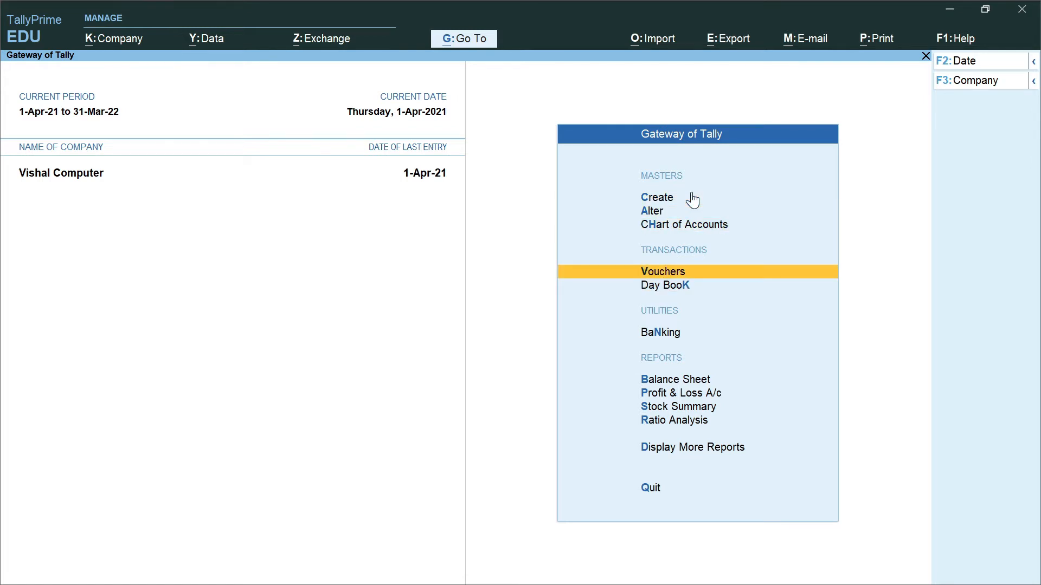
{"action": "key", "text": "Return"}
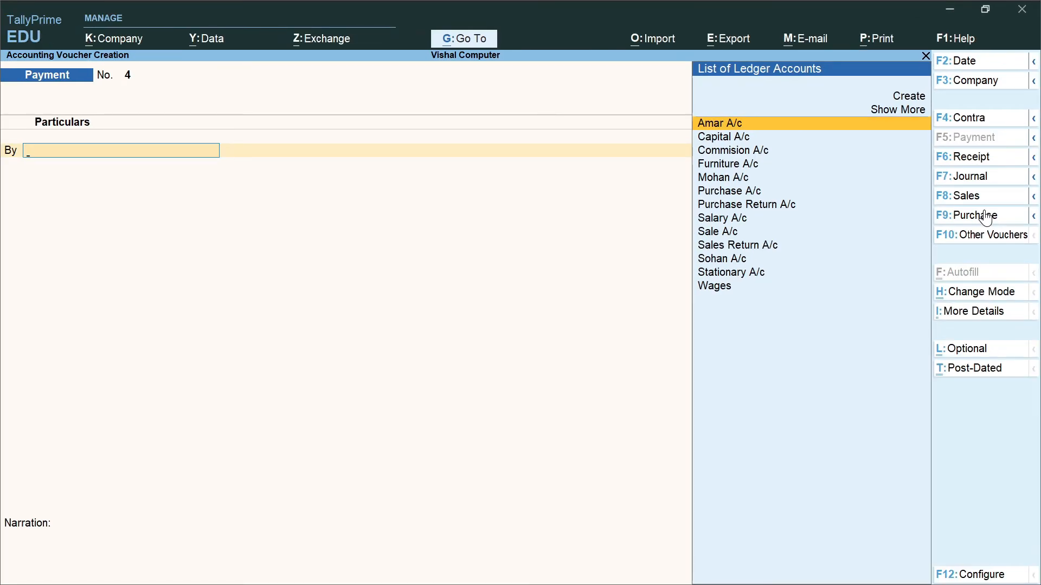
{"action": "left_click", "coordinate": [985, 216]}
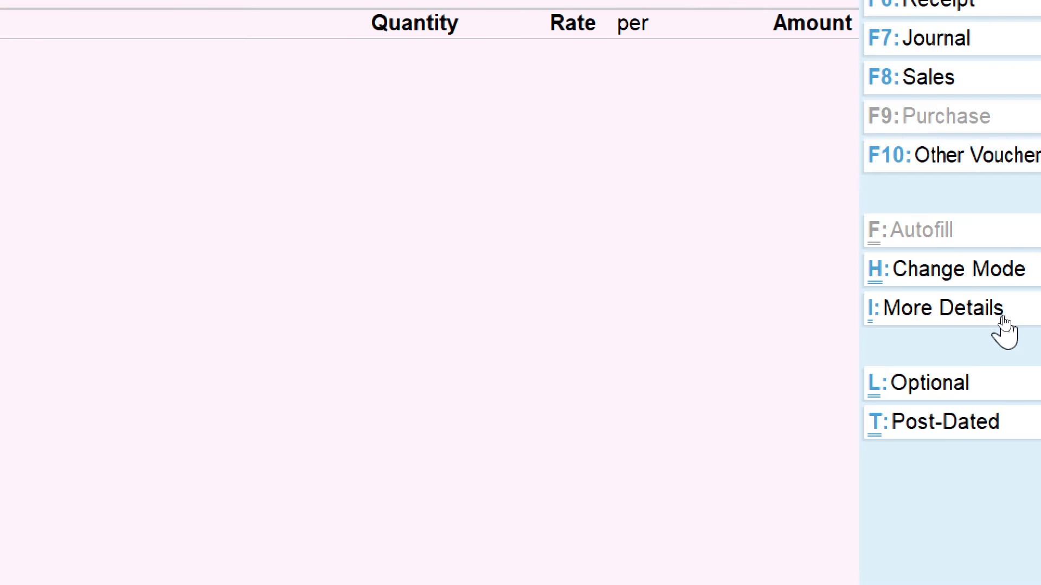
Set the purchase voucher's mode to Item Invoice.
{"action": "left_click", "coordinate": [980, 297]}
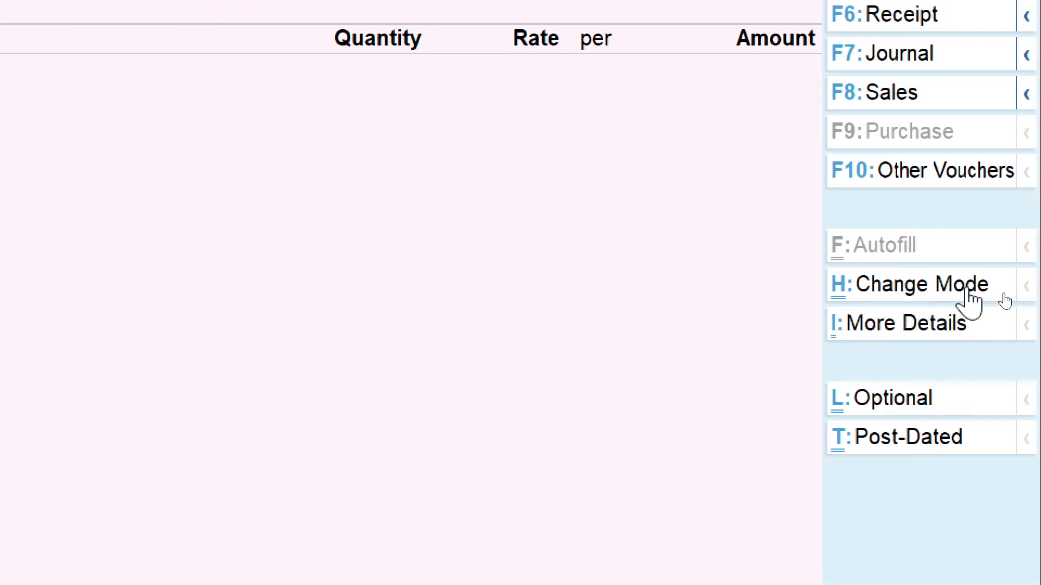
{"action": "left_click", "coordinate": [960, 296]}
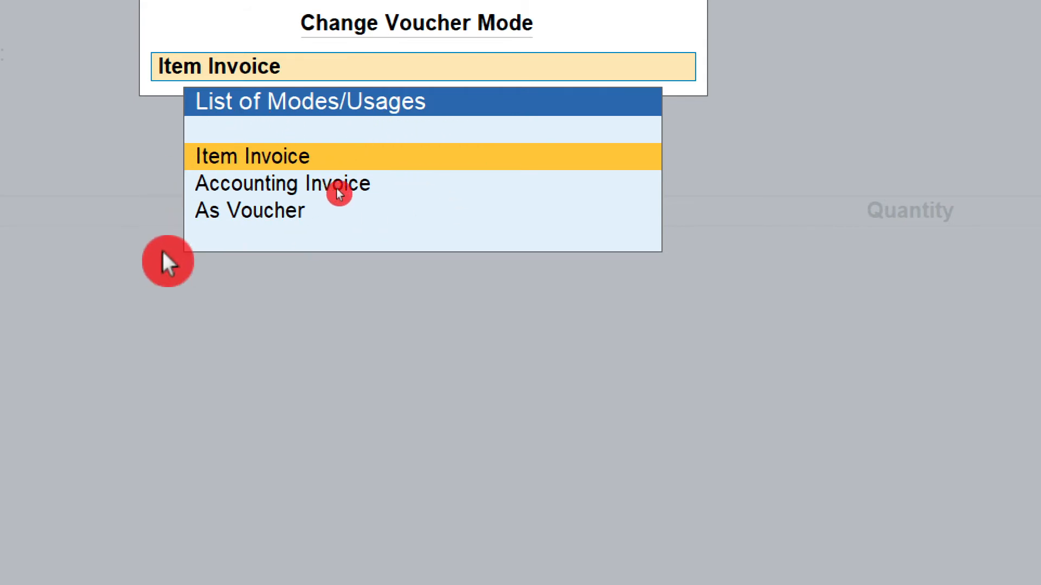
{"action": "left_click", "coordinate": [328, 230]}
{"action": "left_click", "coordinate": [347, 168]}
{"action": "left_click", "coordinate": [324, 195]}
{"action": "left_click", "coordinate": [306, 212]}
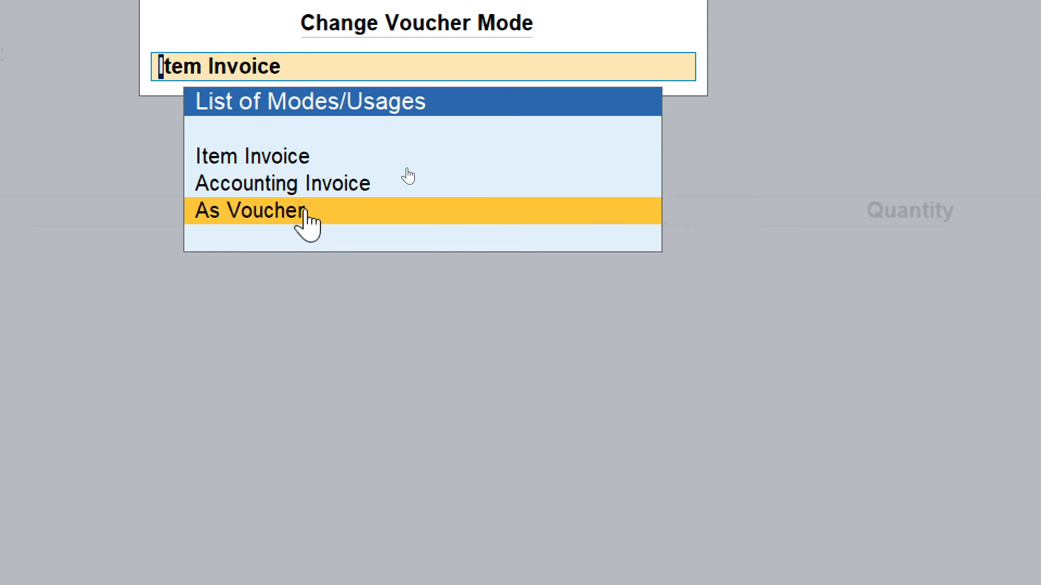
{"action": "left_click", "coordinate": [346, 160]}
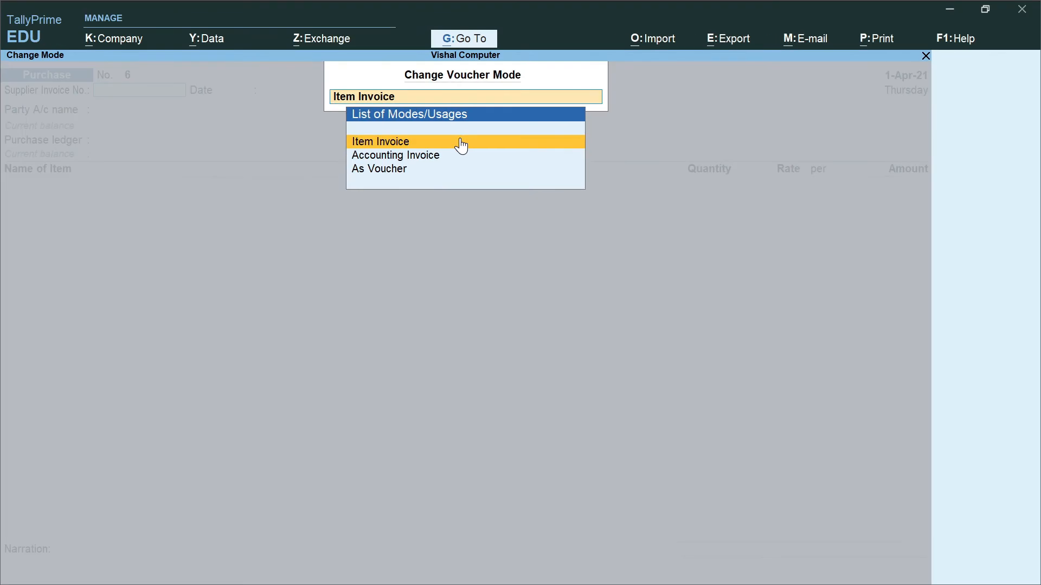
{"action": "left_click", "coordinate": [461, 144]}
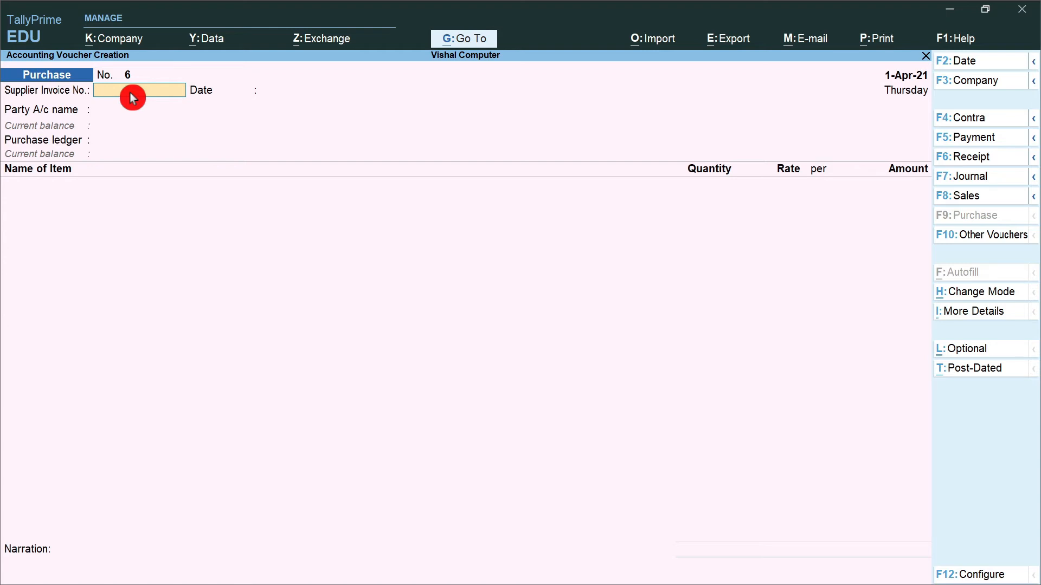
Enter supplier invoice number 12345 and accept 1-Apr-21 as the invoice date.
{"action": "type", "text": "345"}
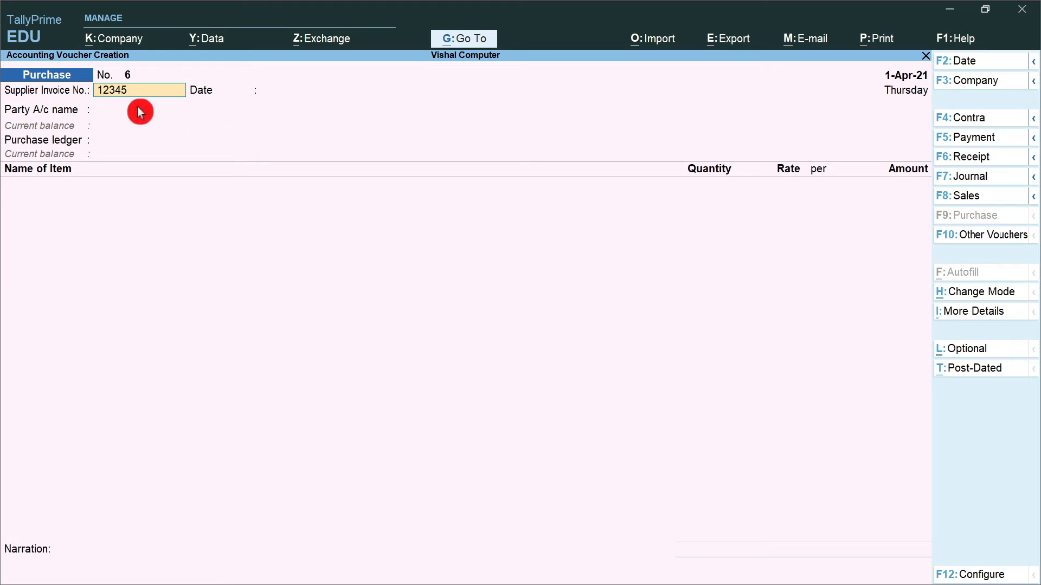
{"action": "key", "text": "Return"}
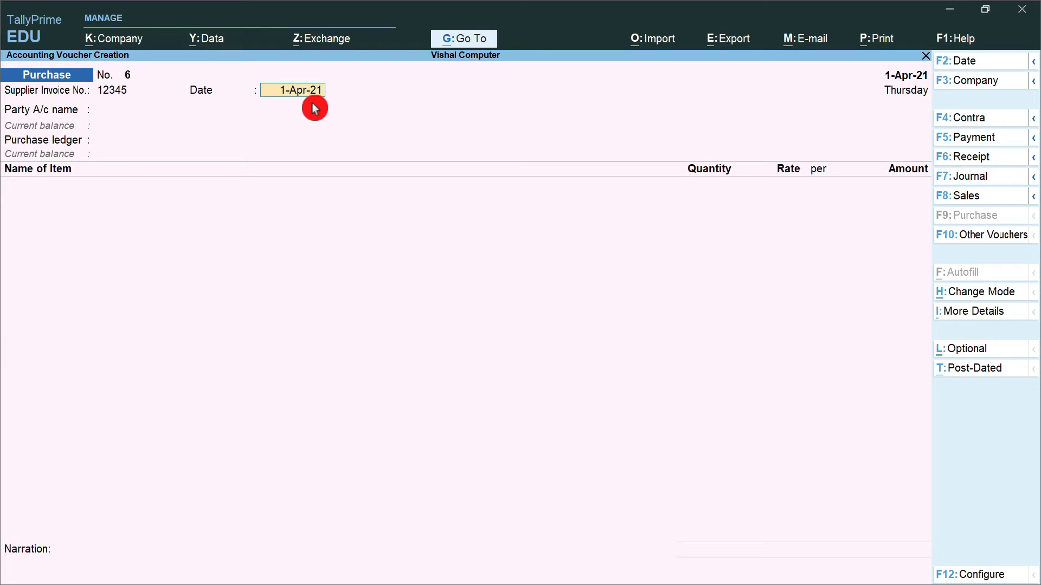
{"action": "key", "text": "Return"}
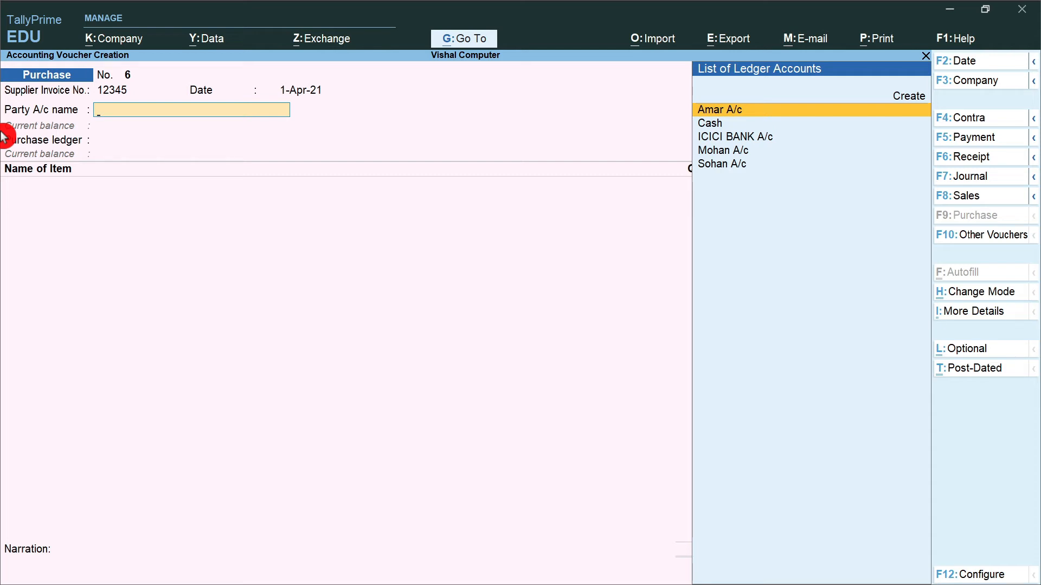
Set the party account to Cash with the receipt and party details left at their defaults, and choose Purchase A/c as the purchase ledger.
{"action": "key", "text": "Down"}
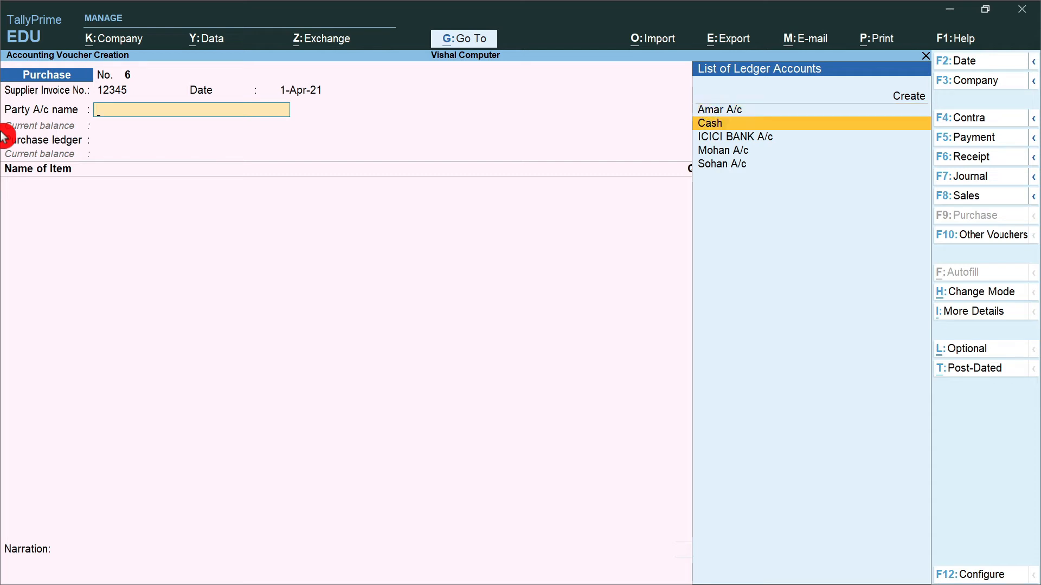
{"action": "key", "text": "Return"}
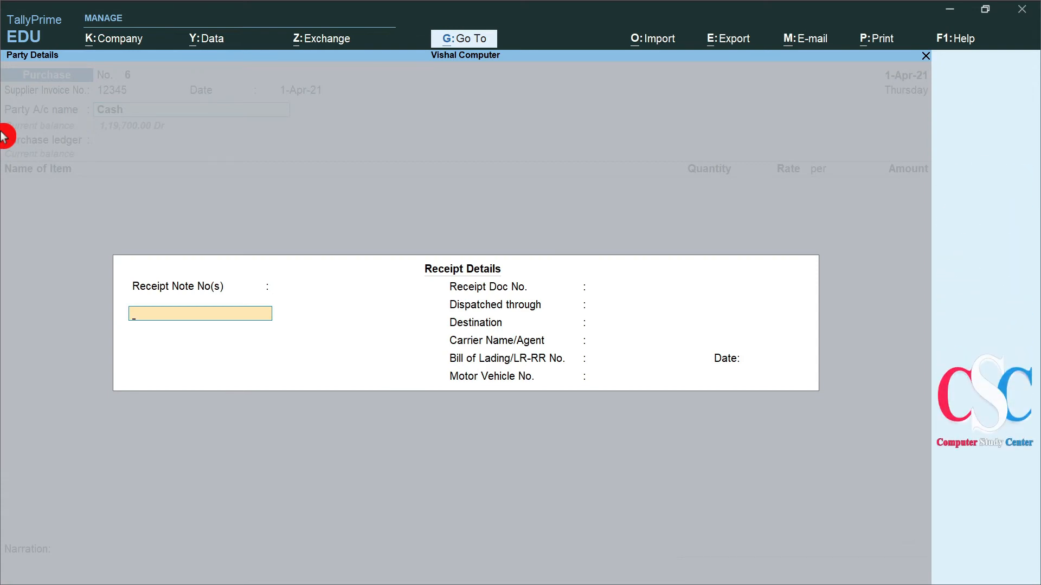
{"action": "key", "text": "Return"}
{"action": "key", "text": "Return"}
{"action": "key", "text": "Return"}
{"action": "key", "text": "Return"}
{"action": "key", "text": "Return"}
{"action": "key", "text": "Return"}
{"action": "key", "text": "Return"}
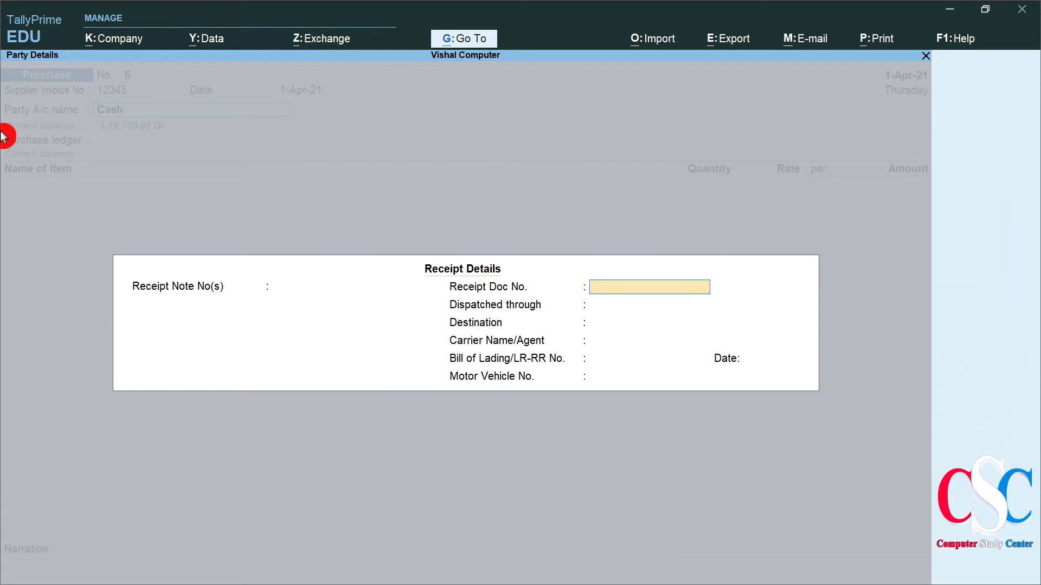
{"action": "key", "text": "Return"}
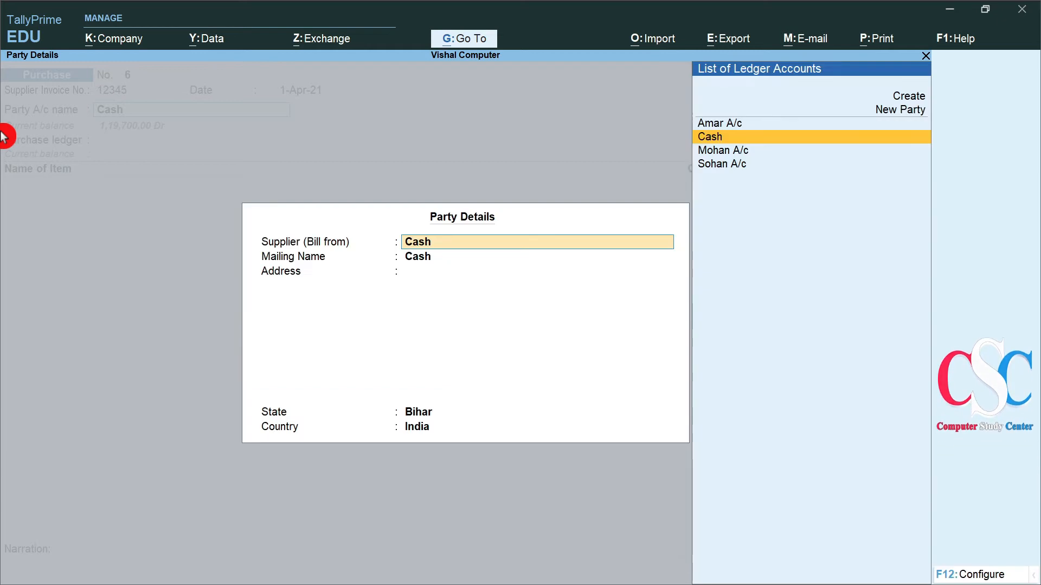
{"action": "key", "text": "Return"}
{"action": "key", "text": "Return"}
{"action": "key", "text": "Return"}
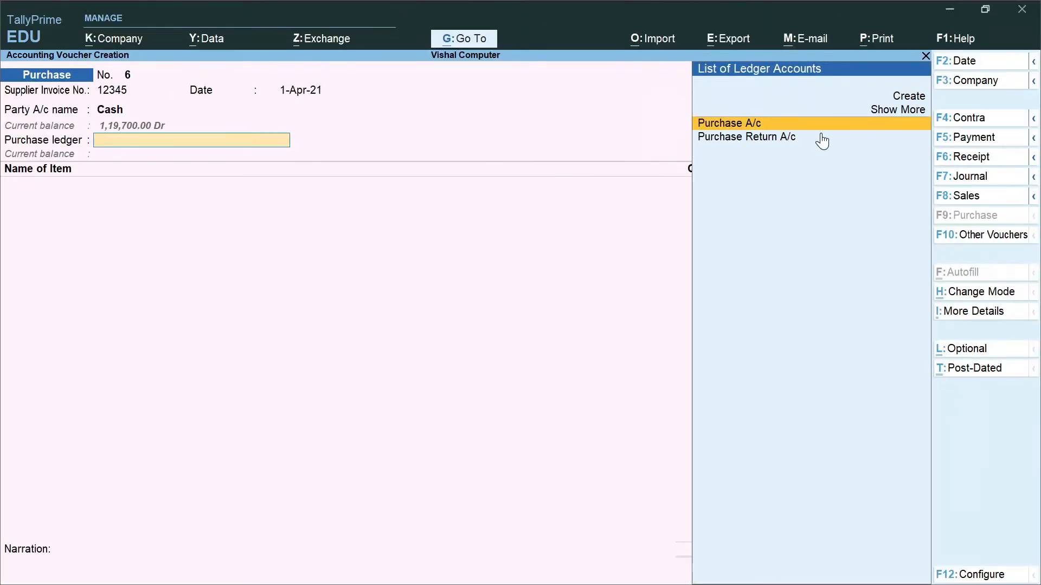
{"action": "left_click", "coordinate": [821, 133]}
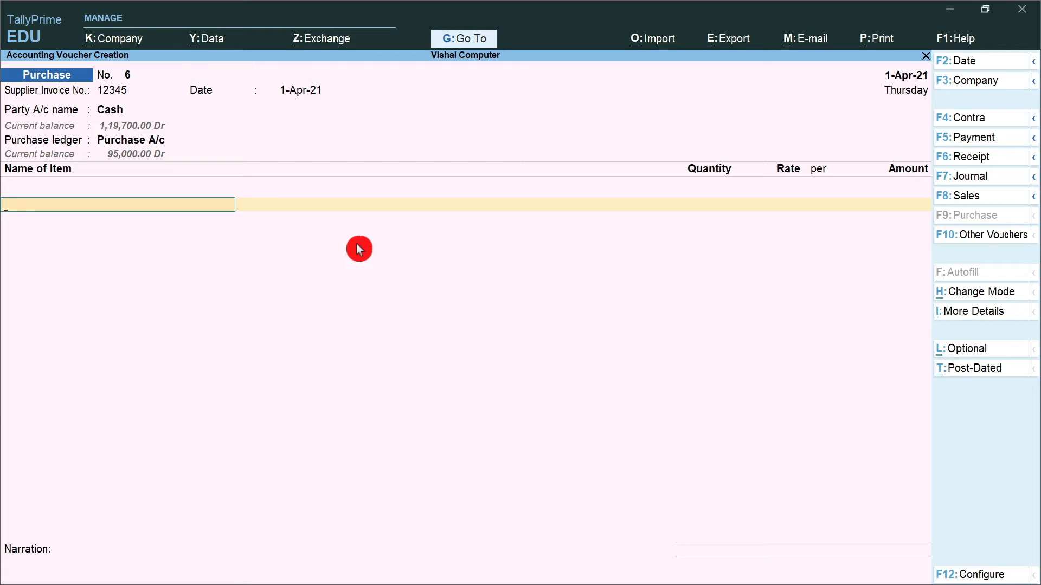
Add the stock item Mouse to the purchase with quantity 15 Pic at a rate of 200 per Pic.
{"action": "type", "text": "M"}
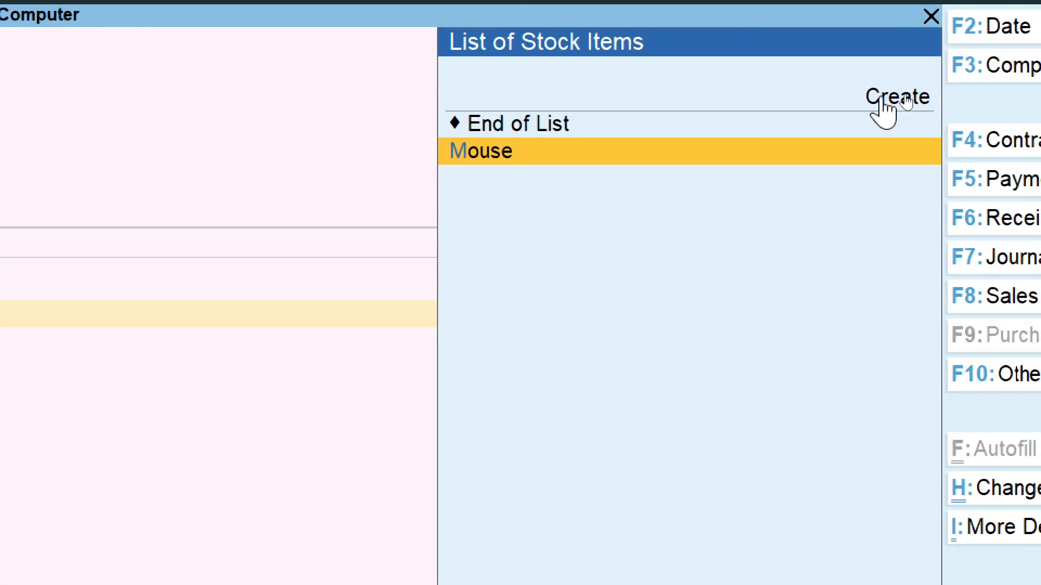
{"action": "left_click", "coordinate": [884, 96]}
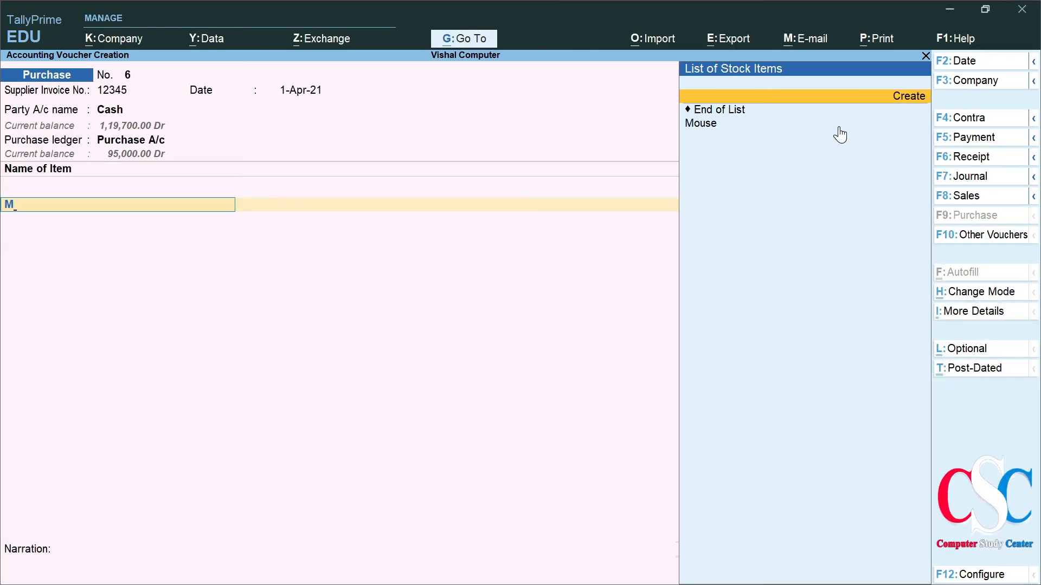
{"action": "left_click", "coordinate": [709, 125]}
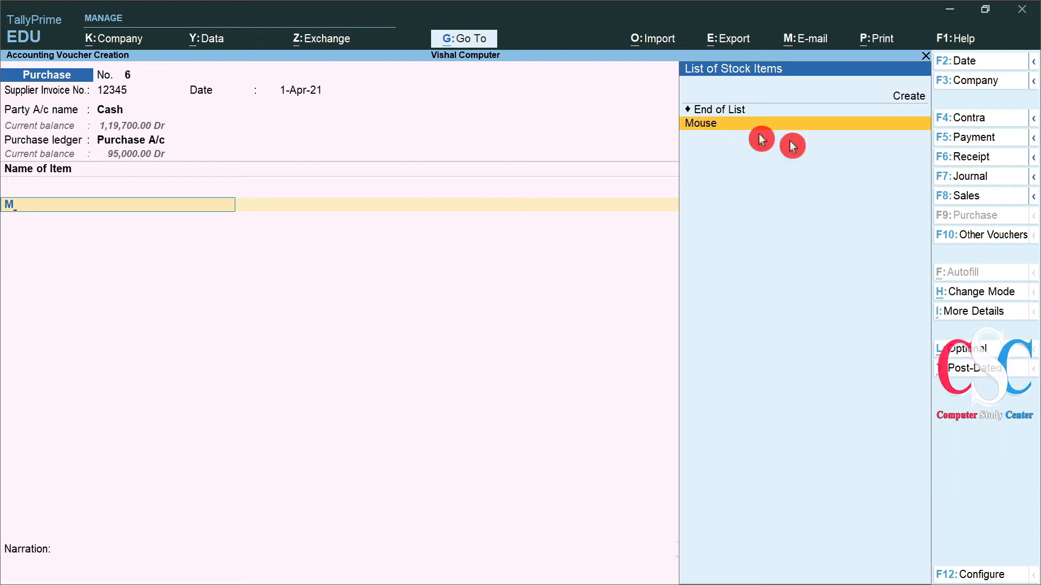
{"action": "key", "text": "Return"}
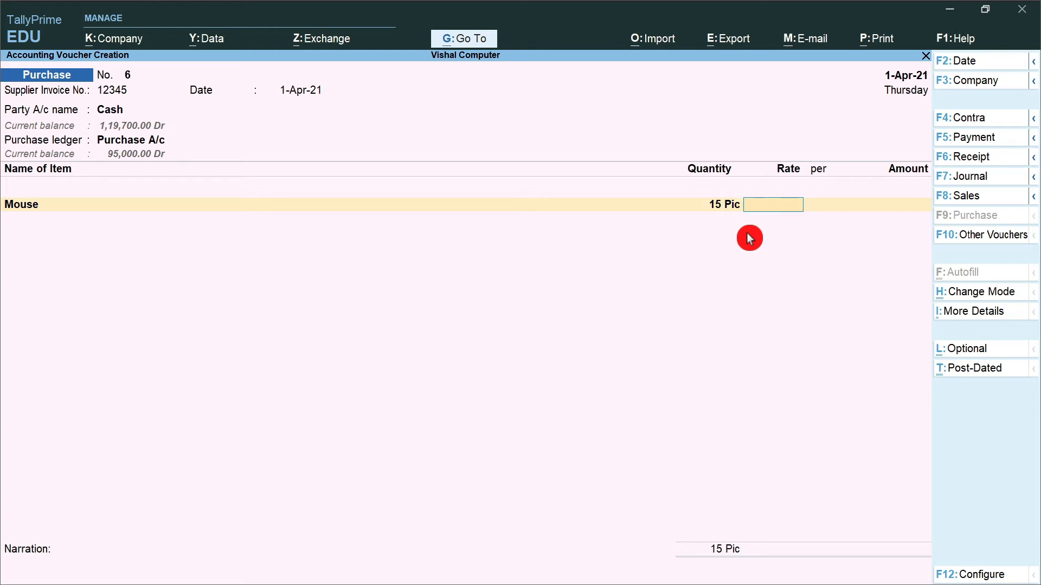
{"action": "type", "text": "200"}
{"action": "key", "text": "Return"}
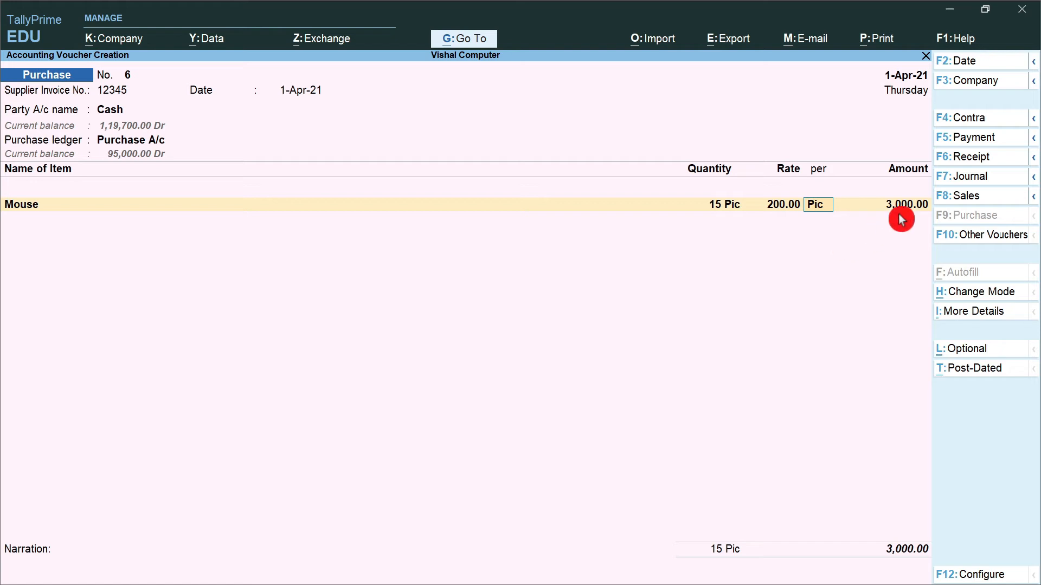
{"action": "key", "text": "Return"}
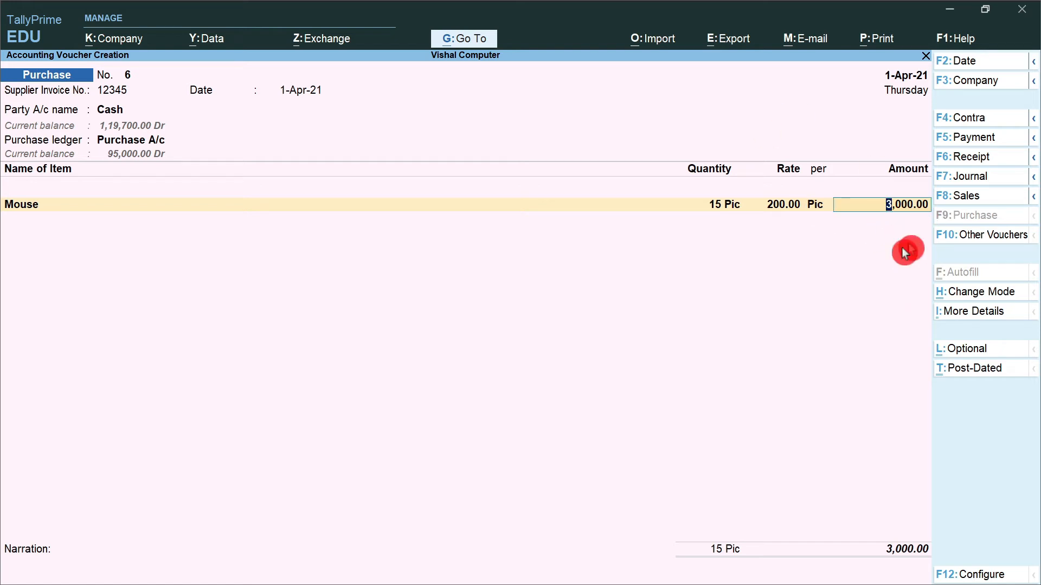
{"action": "key", "text": "Return"}
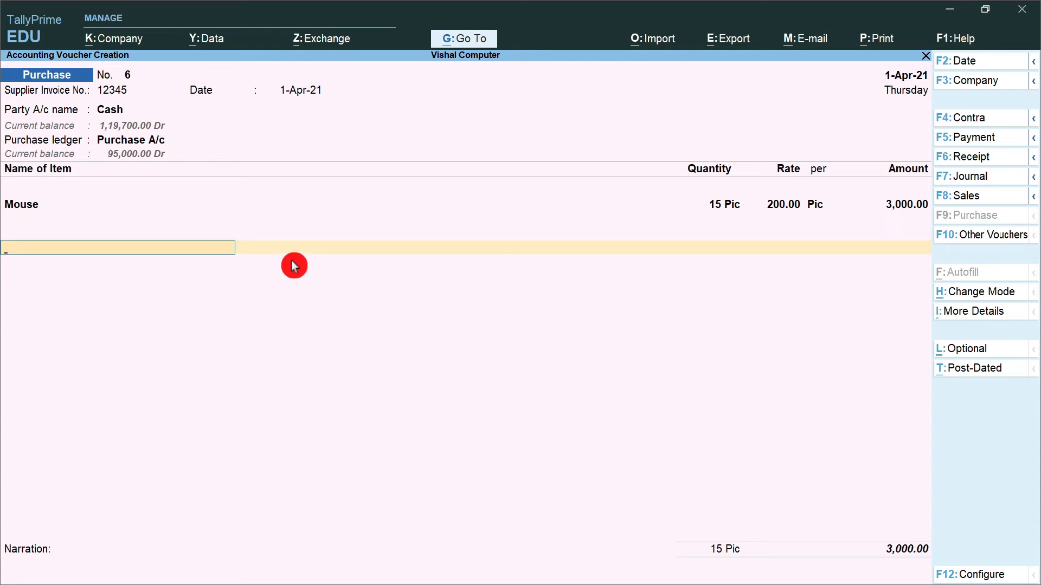
End the item list, enter the narration "Mouse Purchased By Cash", and accept the purchase voucher.
{"action": "key", "text": "Return"}
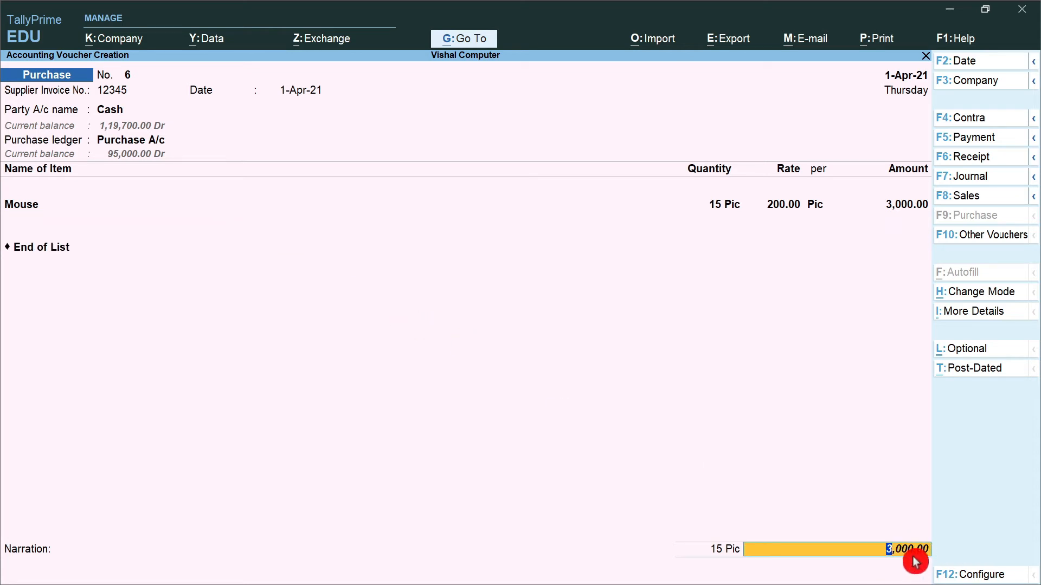
{"action": "key", "text": "Return"}
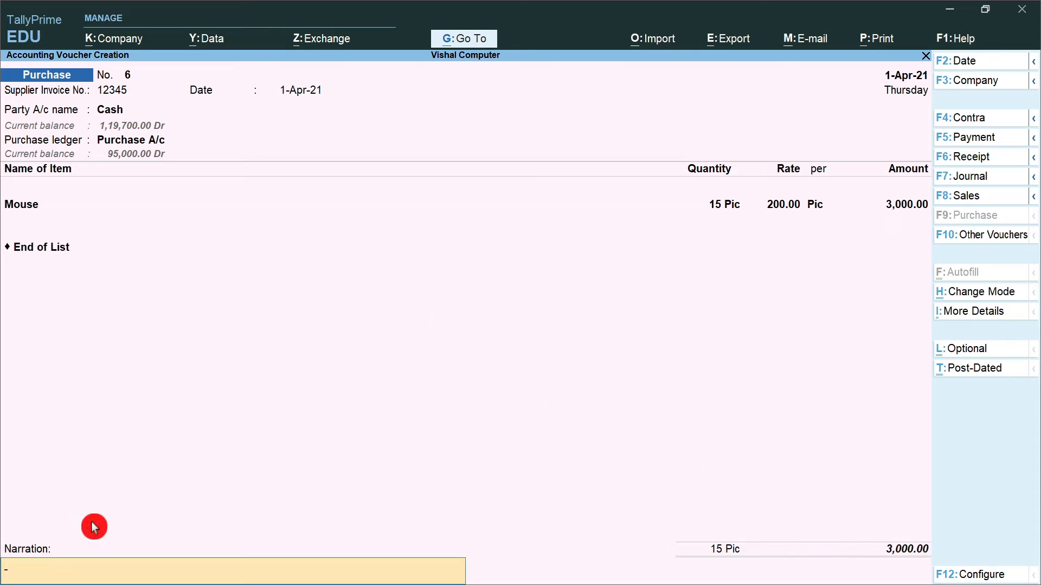
{"action": "type", "text": "Mouse Purchas"}
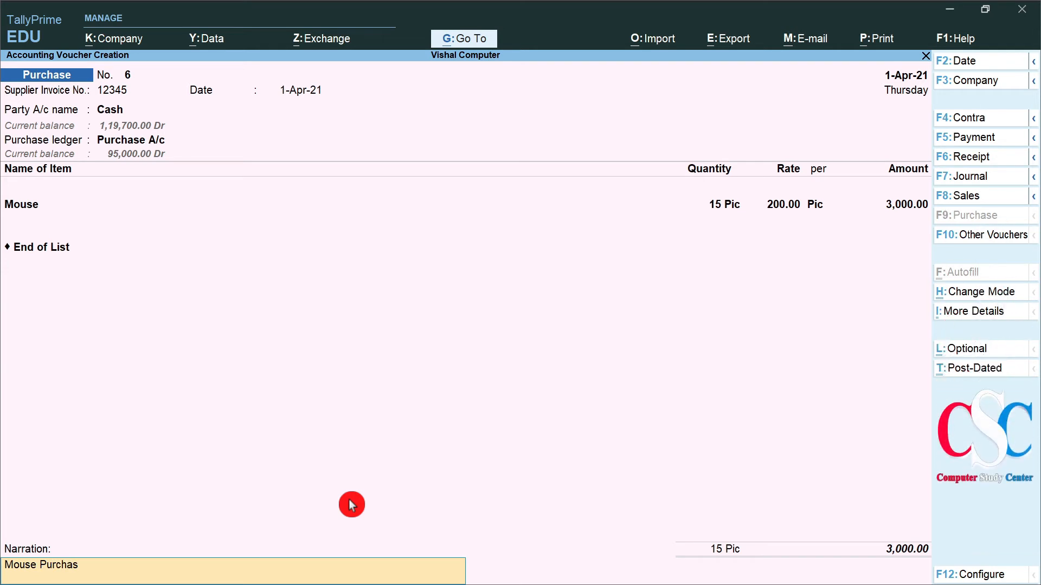
{"action": "type", "text": "ed By Cash"}
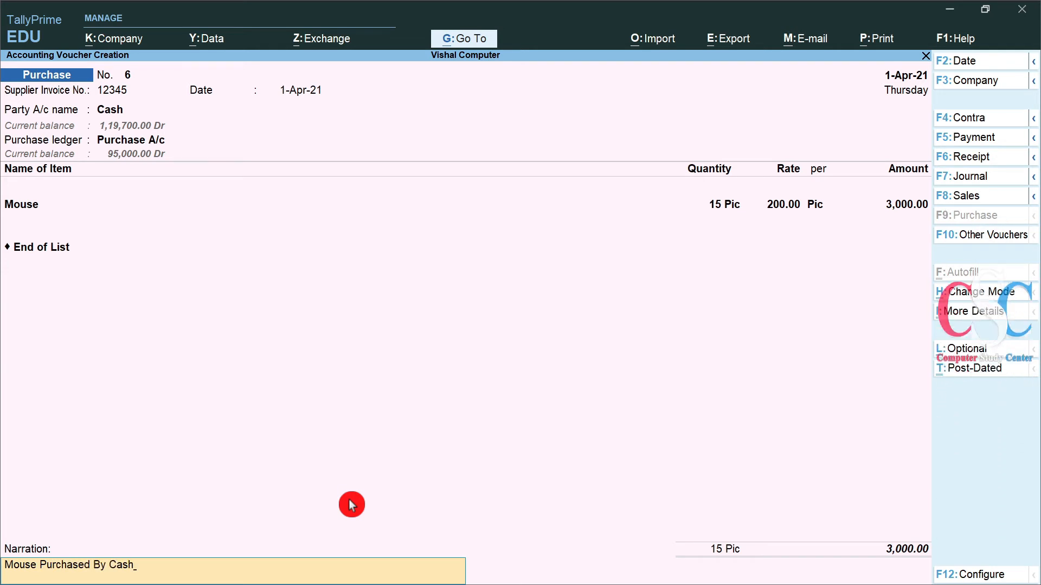
{"action": "key", "text": "Return"}
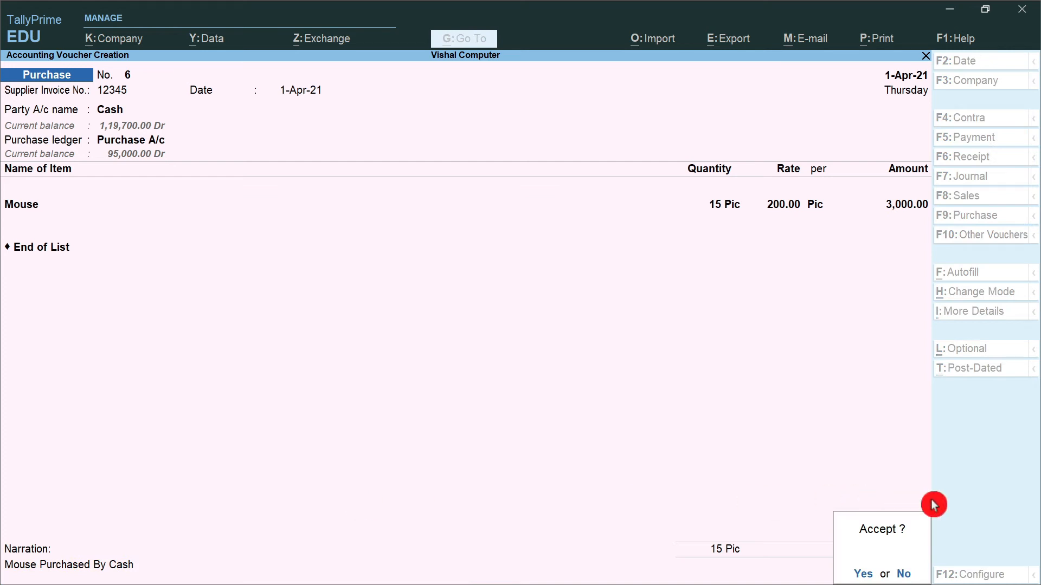
{"action": "key", "text": "y"}
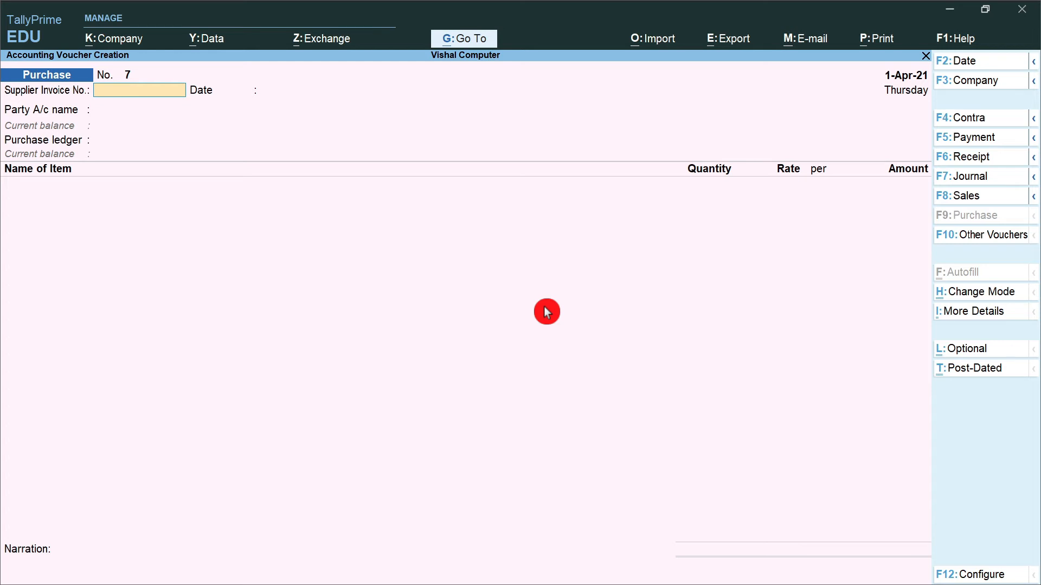
Switch to the Inventory Exercise slide to read the purchase questions, and return to TallyPrime.
{"action": "key", "text": "ctrl"}
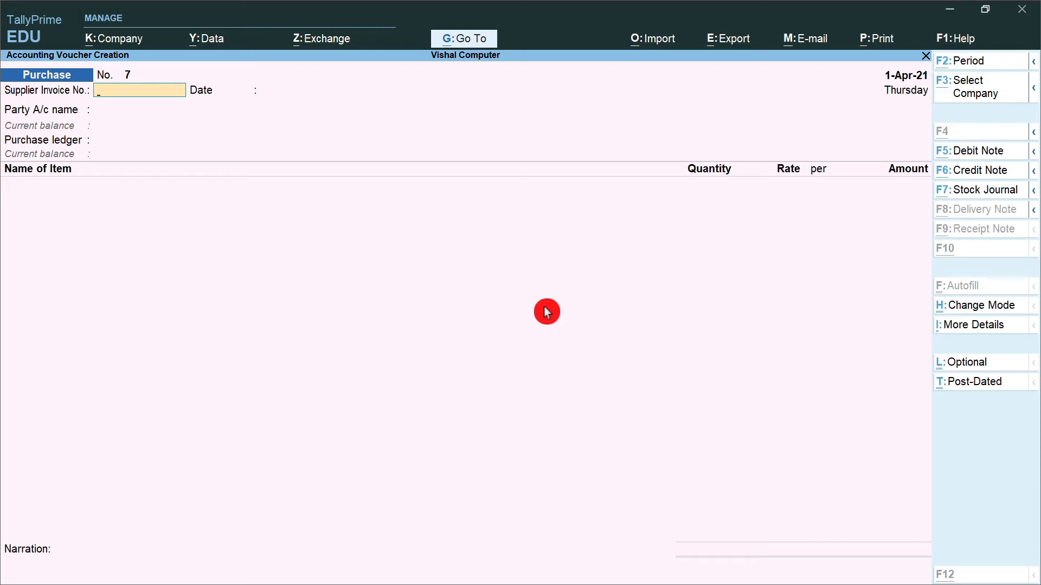
{"action": "key", "text": "alt+Tab"}
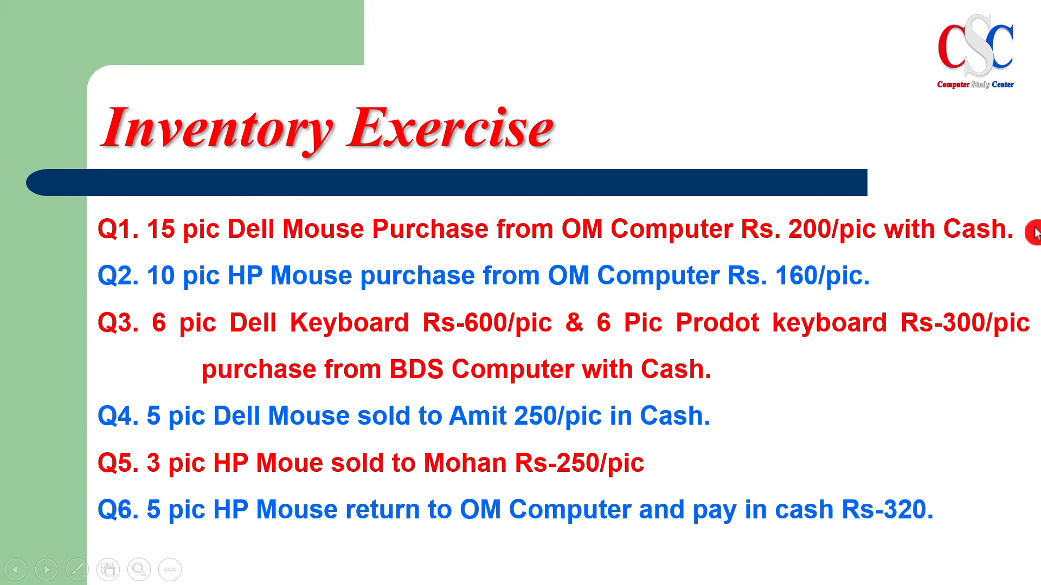
{"action": "key", "text": "alt+Tab"}
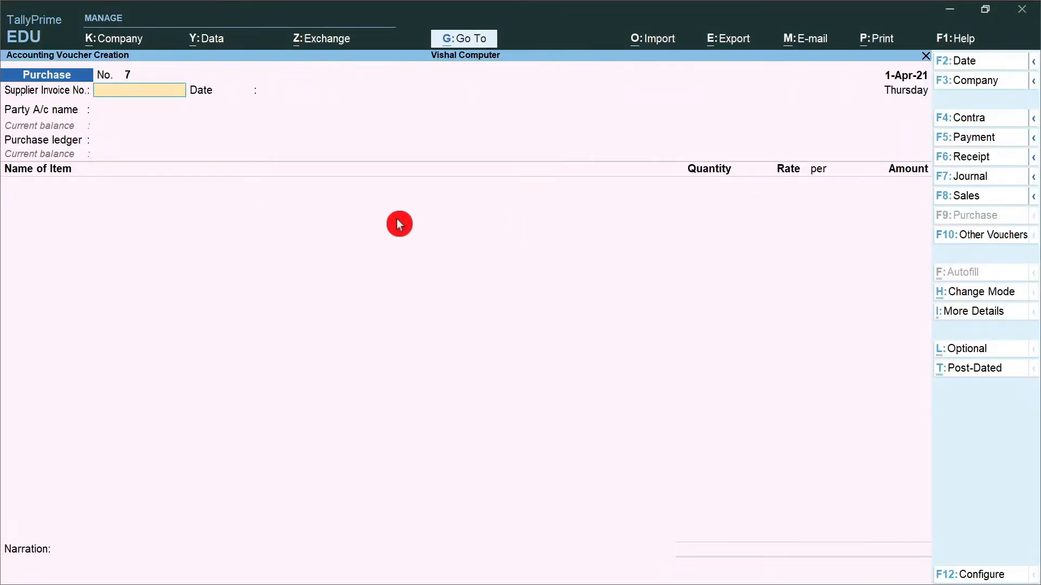
Enter supplier invoice number 234 in the new purchase voucher and accept 1-Apr-21 as the invoice date.
{"action": "type", "text": "234"}
{"action": "key", "text": "Return"}
{"action": "key", "text": "Return"}
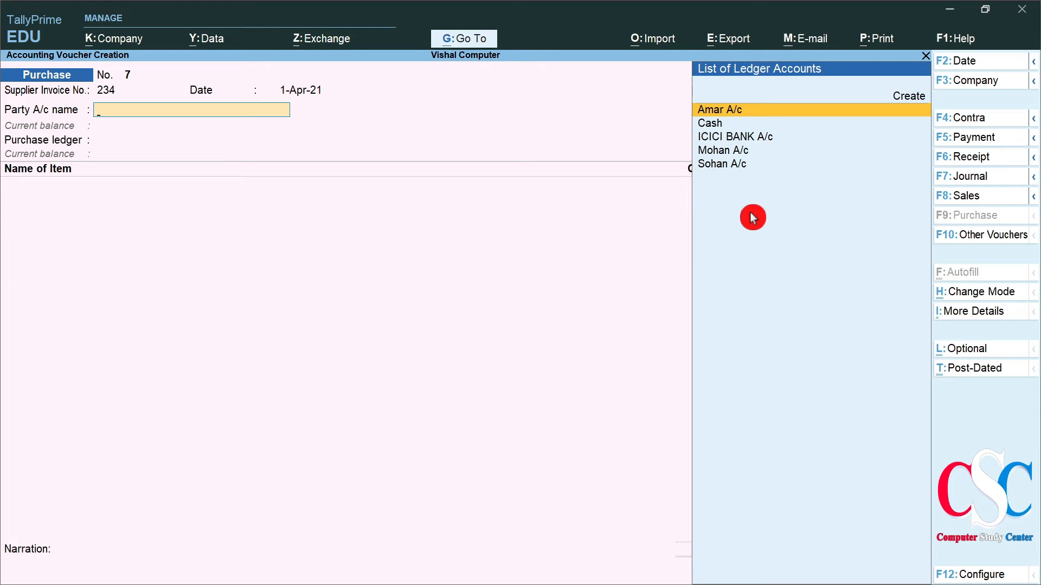
Create a new party ledger named OM Computer under Sundry Creditors from the purchase voucher, keeping the default bill-by-bill settings.
{"action": "left_click", "coordinate": [917, 96]}
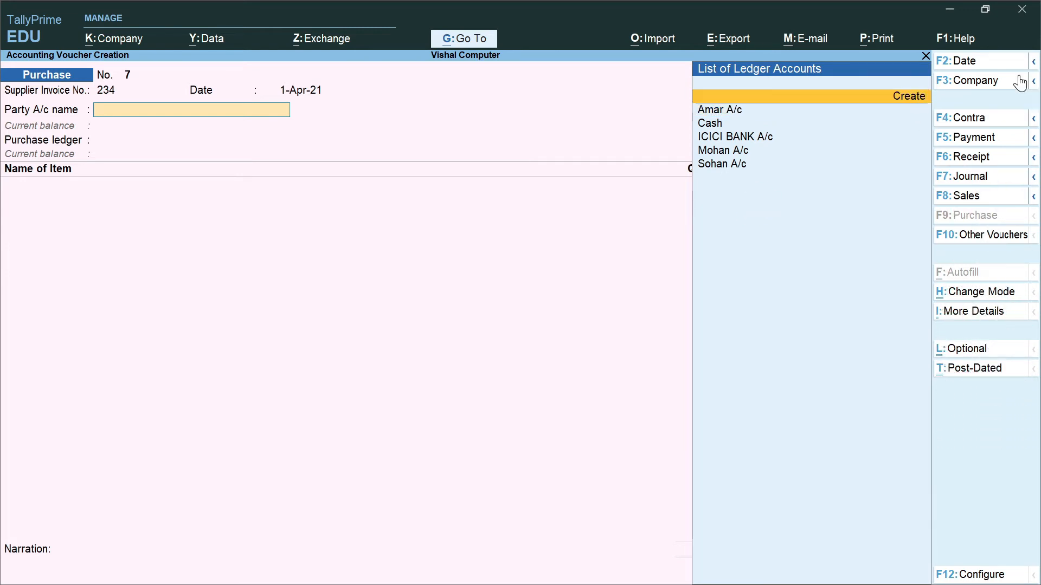
{"action": "key", "text": "Return"}
{"action": "type", "text": "OM Computer"}
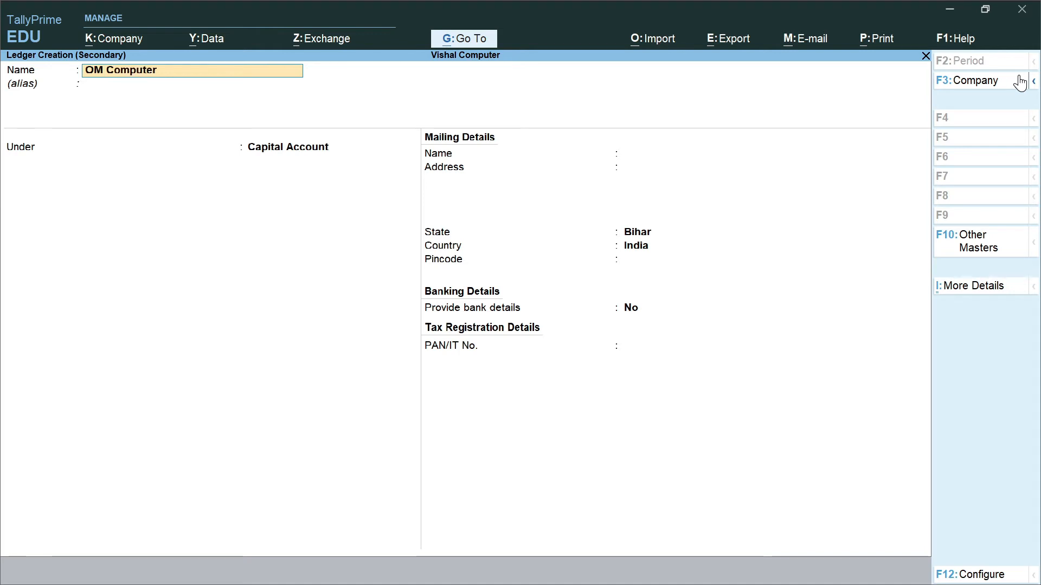
{"action": "key", "text": "Return"}
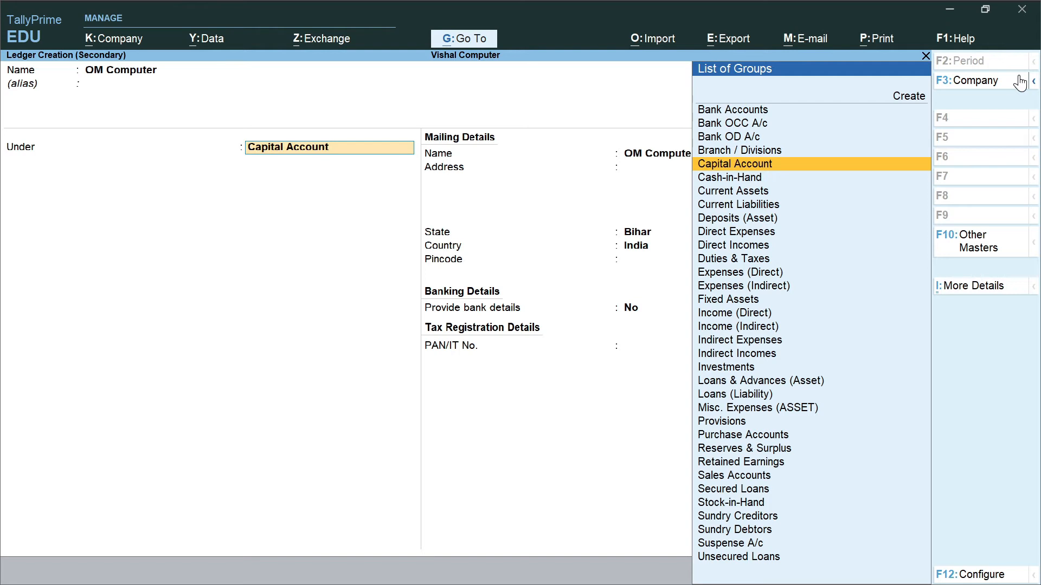
{"action": "type", "text": "S"}
{"action": "left_click", "coordinate": [765, 450]}
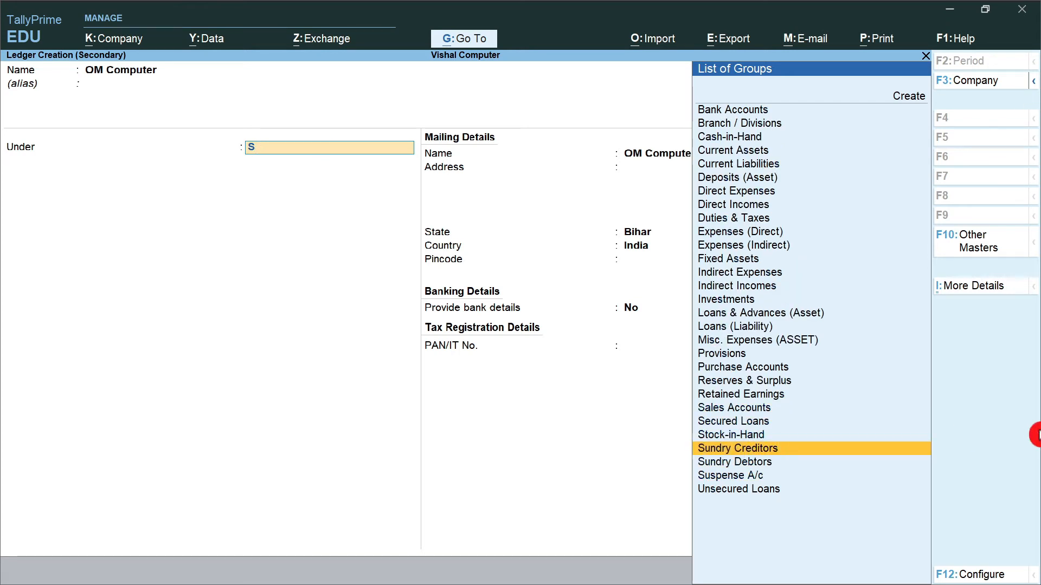
{"action": "key", "text": "Return"}
{"action": "key", "text": "Return"}
{"action": "key", "text": "Return"}
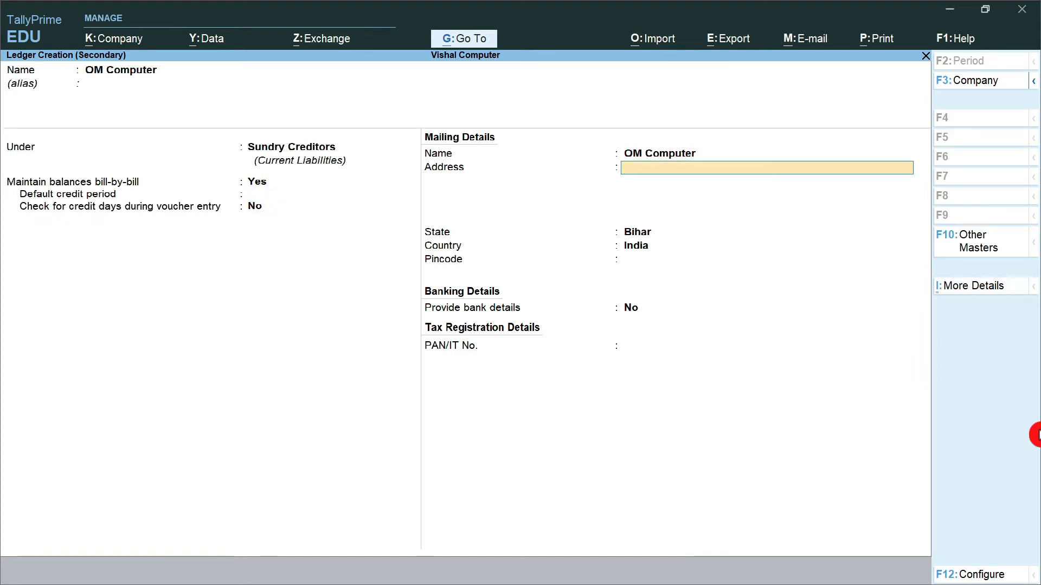
Enter Patna as the OM Computer ledger's address, keep the remaining defaults, and accept the ledger.
{"action": "type", "text": "Patna"}
{"action": "key", "text": "Return"}
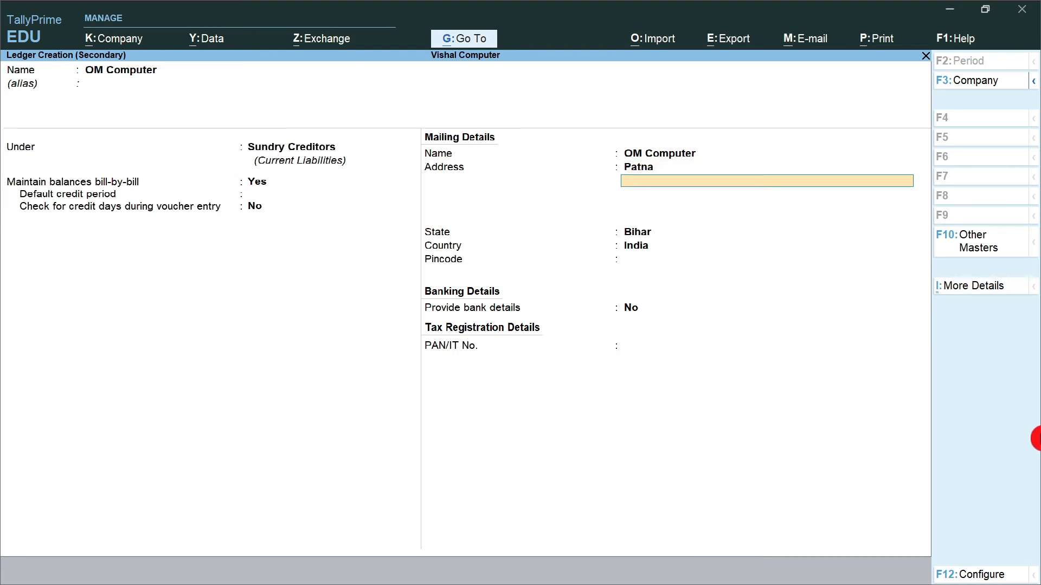
{"action": "key", "text": "Return"}
{"action": "key", "text": "Return"}
{"action": "key", "text": "Return"}
{"action": "key", "text": "Return"}
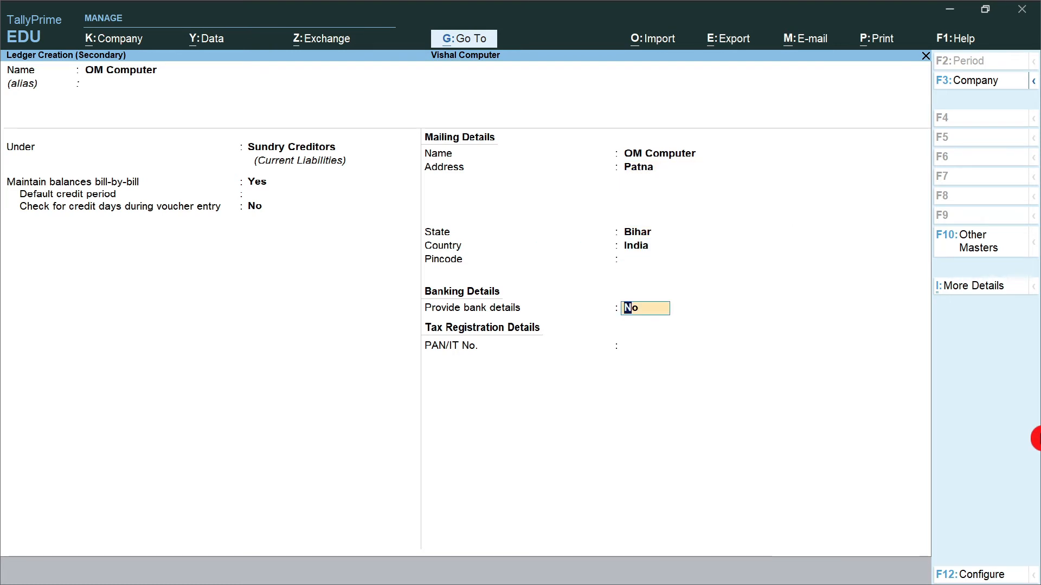
{"action": "key", "text": "Return"}
{"action": "key", "text": "Return"}
{"action": "key", "text": "Return"}
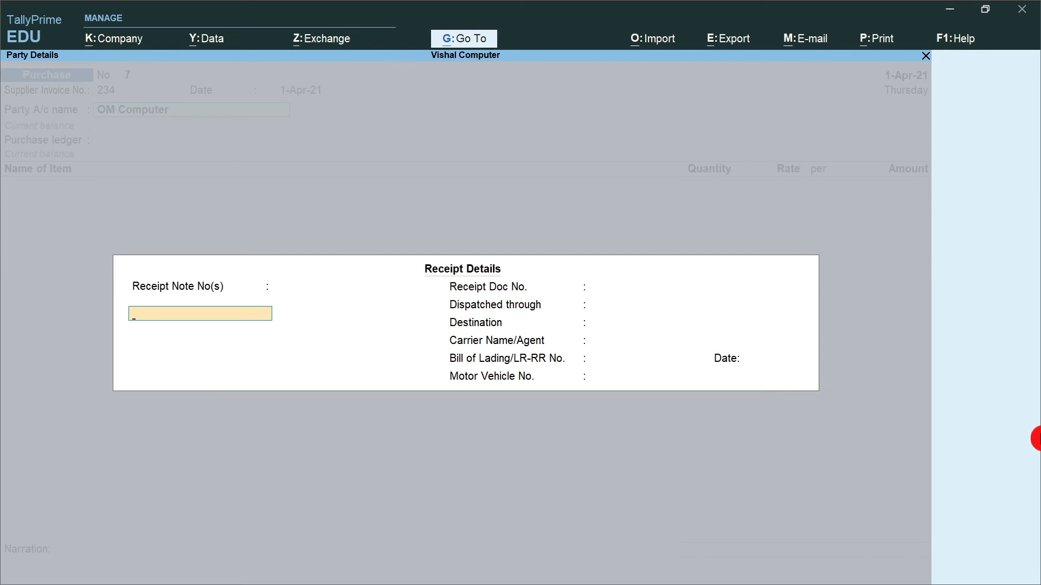
Leave all receipt details of the OM Computer purchase blank.
{"action": "key", "text": "Return"}
{"action": "key", "text": "Return"}
{"action": "key", "text": "Return"}
{"action": "key", "text": "Return"}
{"action": "key", "text": "Return"}
{"action": "key", "text": "Return"}
{"action": "key", "text": "Return"}
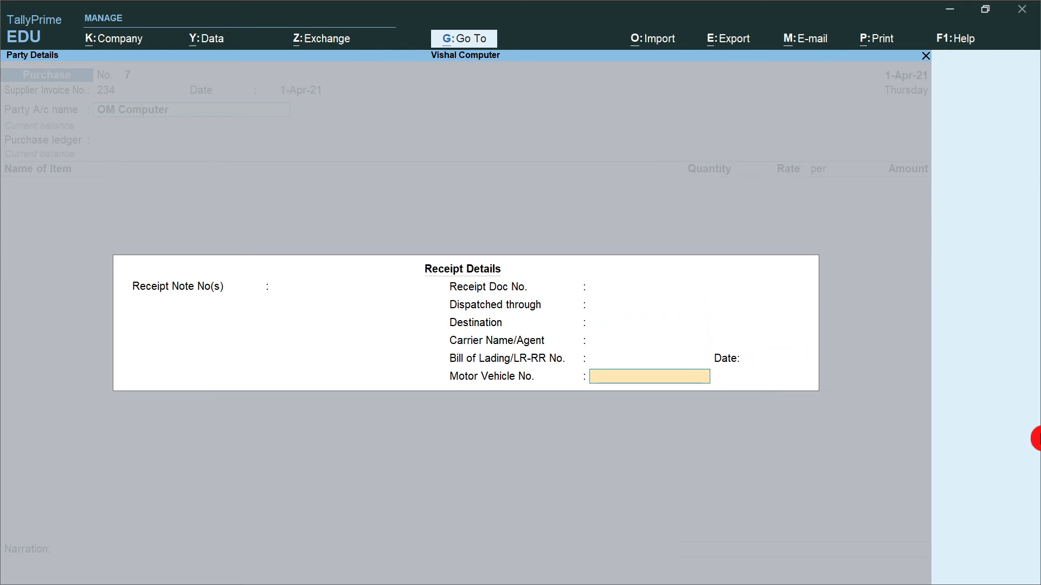
{"action": "key", "text": "Return"}
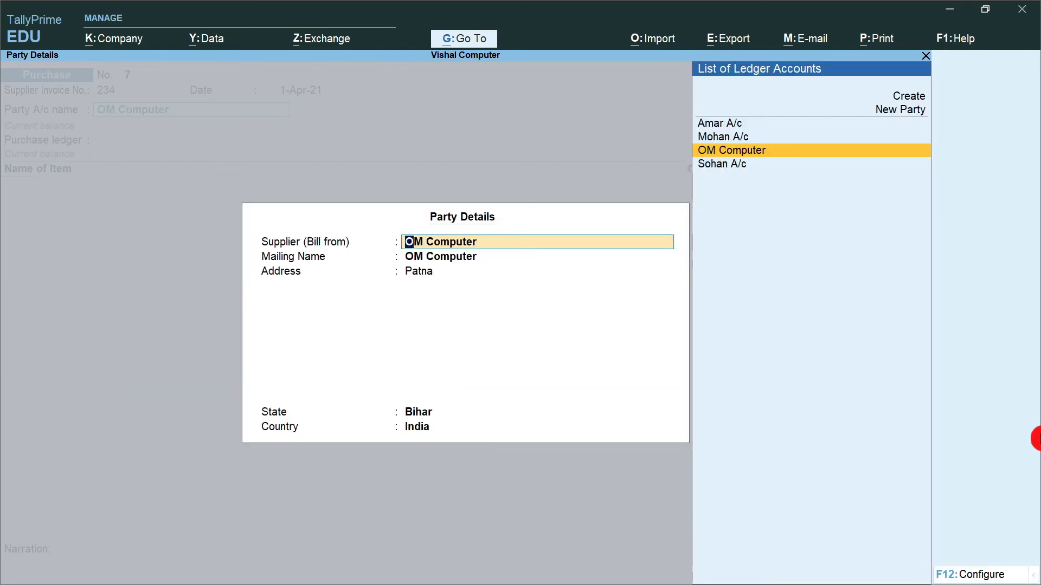
Accept the supplier's party details for OM Computer and choose Purchase A/c as the purchase ledger.
{"action": "key", "text": "Return"}
{"action": "key", "text": "Return"}
{"action": "key", "text": "Return"}
{"action": "key", "text": "Return"}
{"action": "key", "text": "Return"}
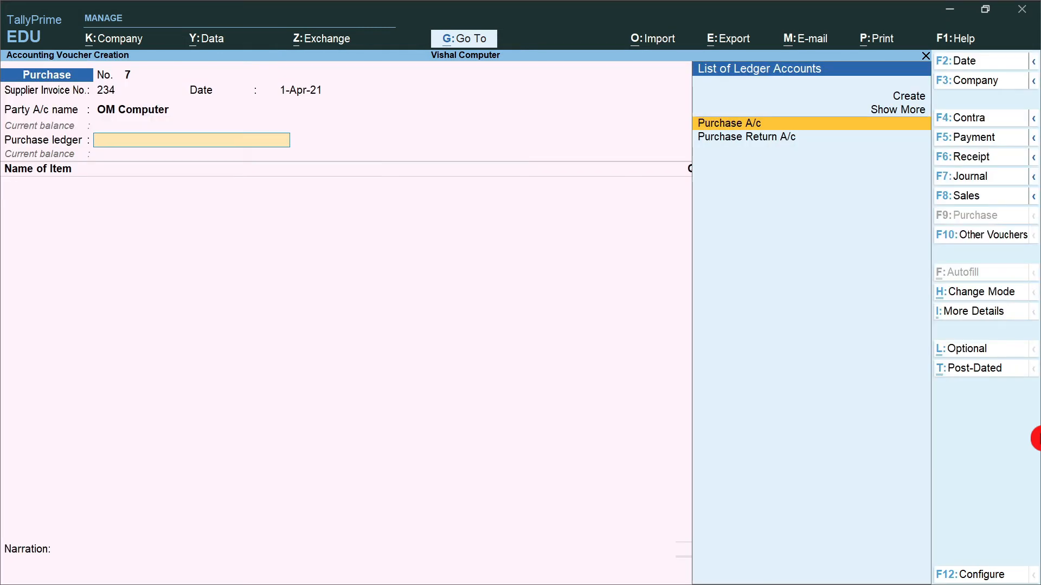
{"action": "key", "text": "Return"}
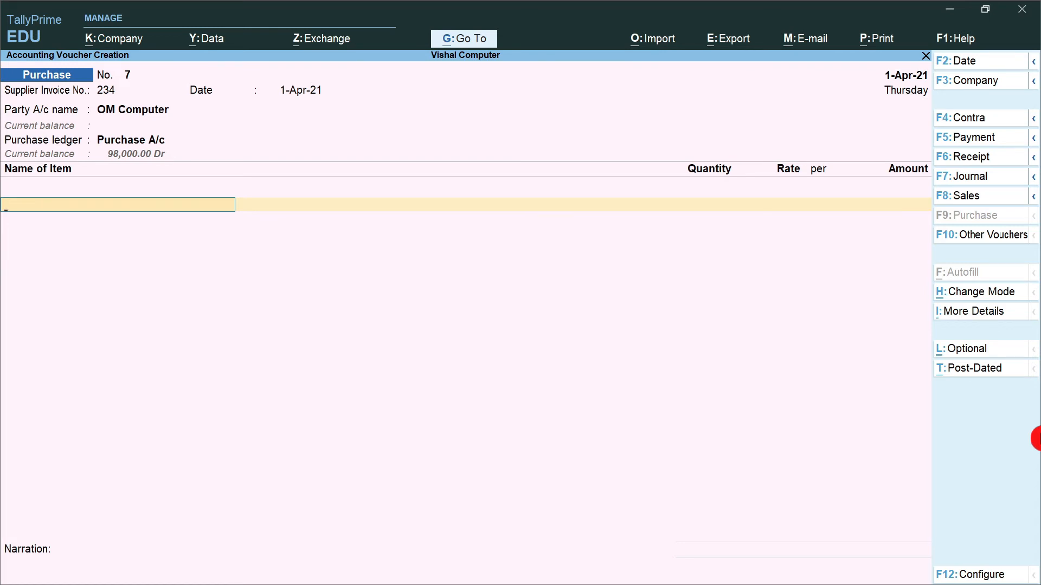
Start a new stock item from the voucher's item list and name it Hp Mouse, without an alias.
{"action": "type", "text": "M"}
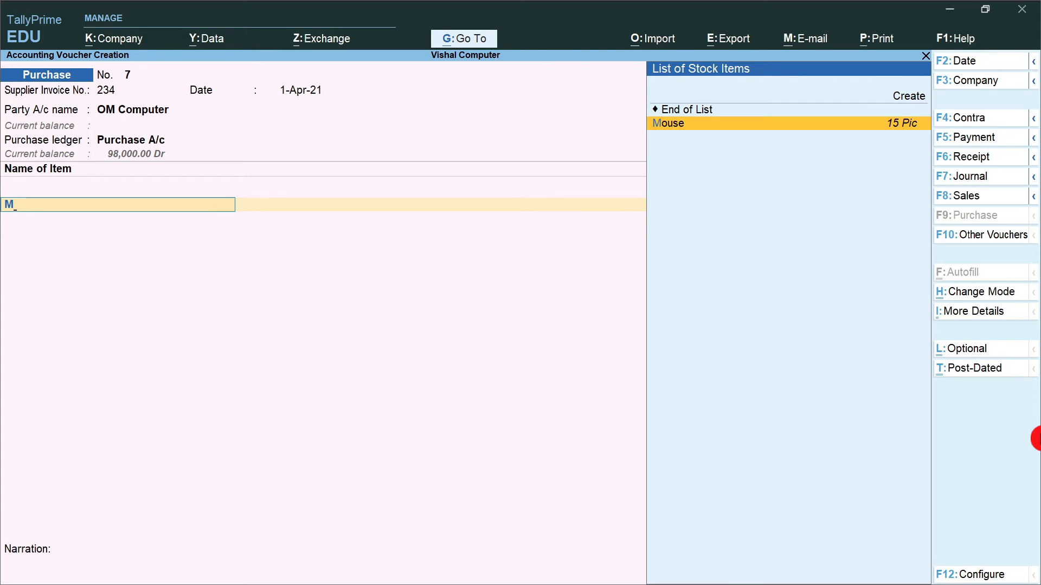
{"action": "key", "text": "BackSpace"}
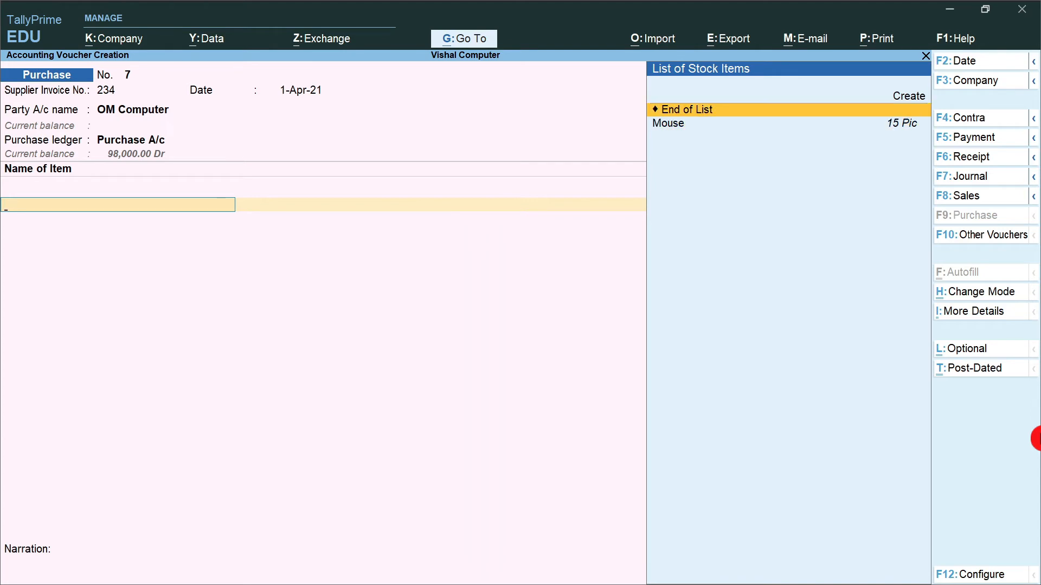
{"action": "left_click", "coordinate": [910, 97]}
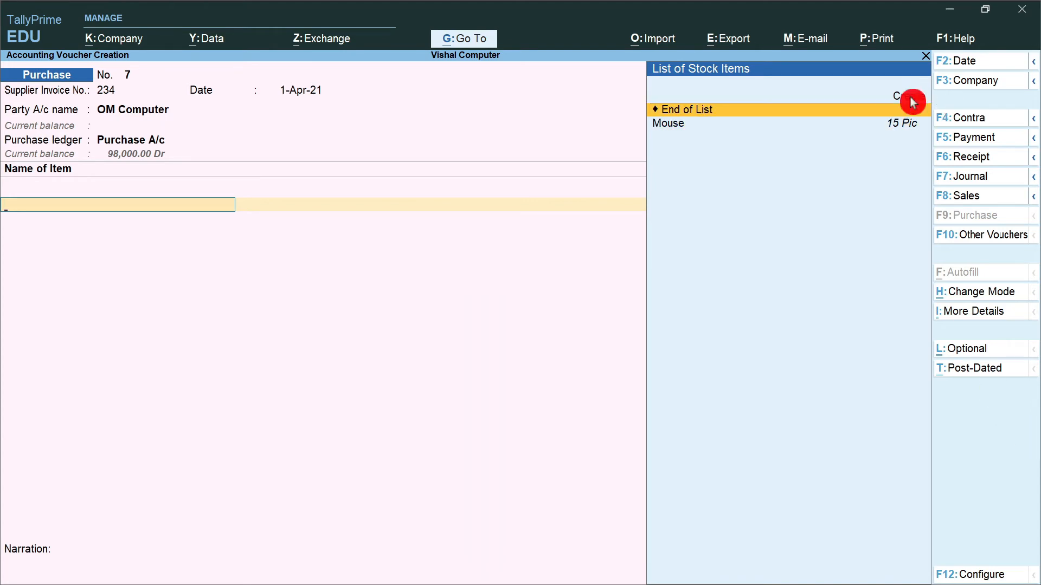
{"action": "left_click", "coordinate": [911, 98]}
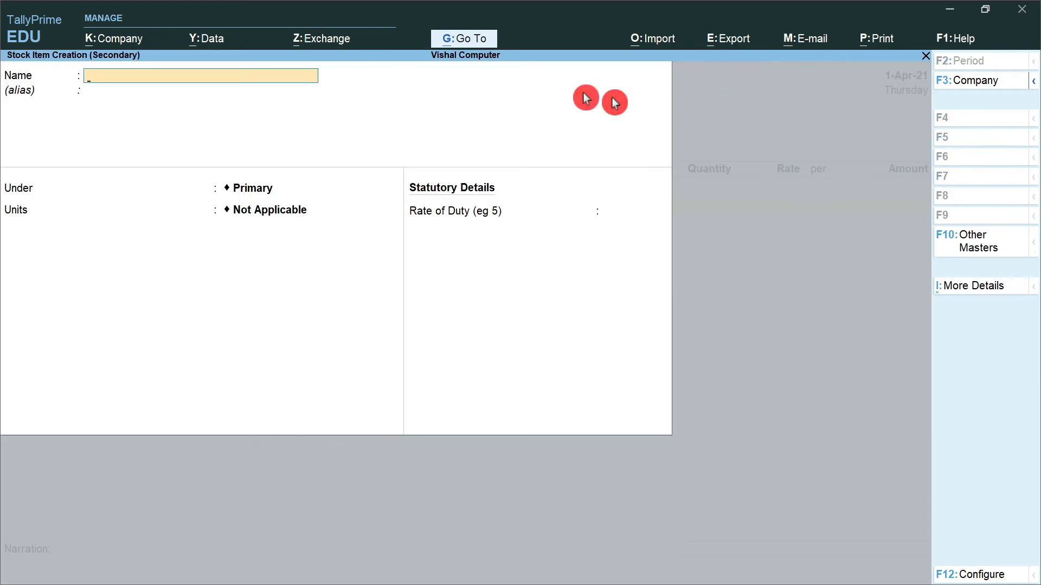
{"action": "type", "text": "Hp"}
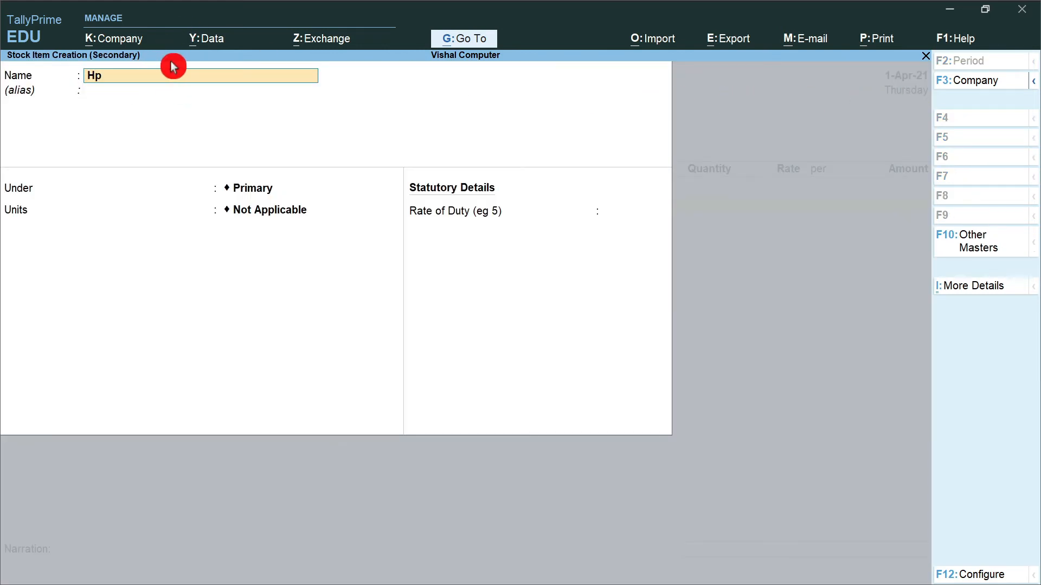
{"action": "type", "text": " Mouse"}
{"action": "key", "text": "Return"}
{"action": "key", "text": "Return"}
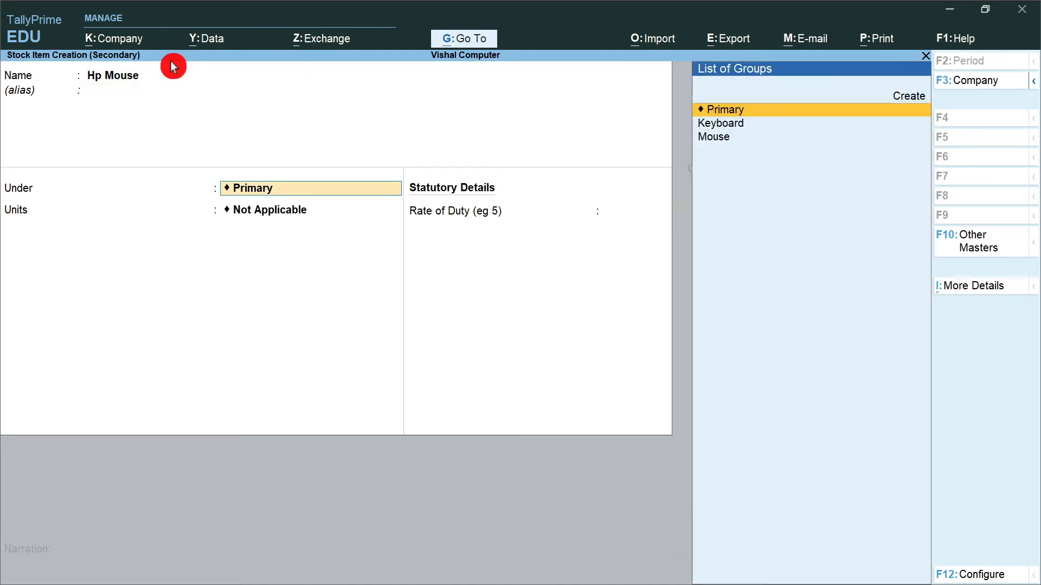
Place the Hp Mouse item under the Mouse group with Pic as its unit, leave the duty rate empty, and accept the item.
{"action": "key", "text": "Down"}
{"action": "key", "text": "Down"}
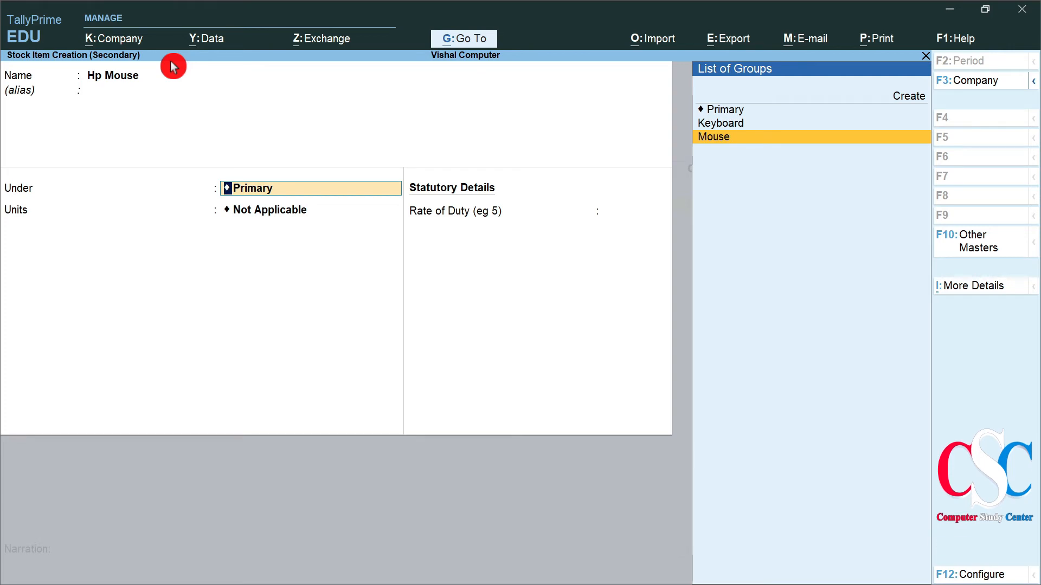
{"action": "key", "text": "Return"}
{"action": "key", "text": "Down"}
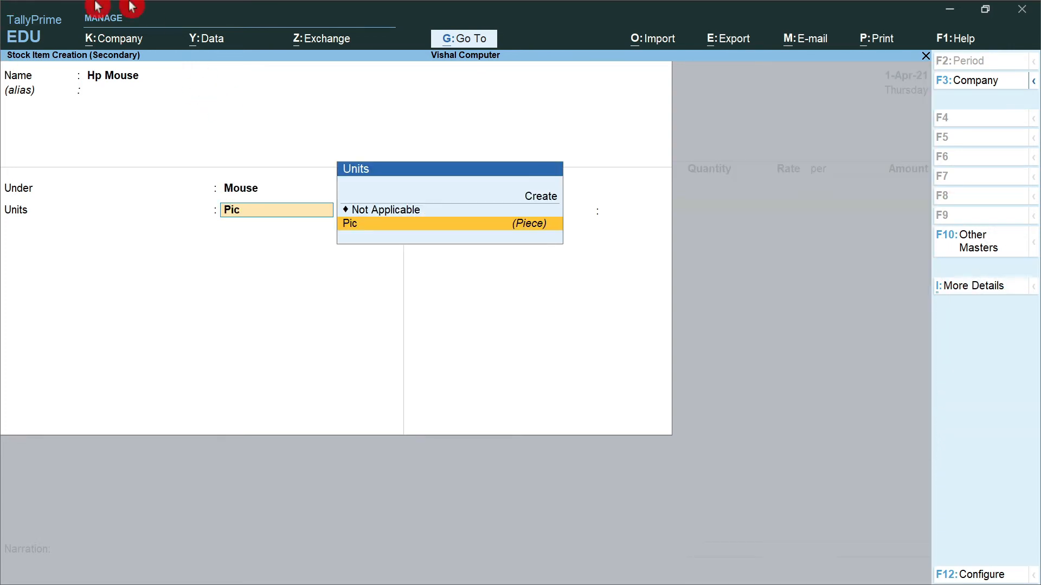
{"action": "key", "text": "Return"}
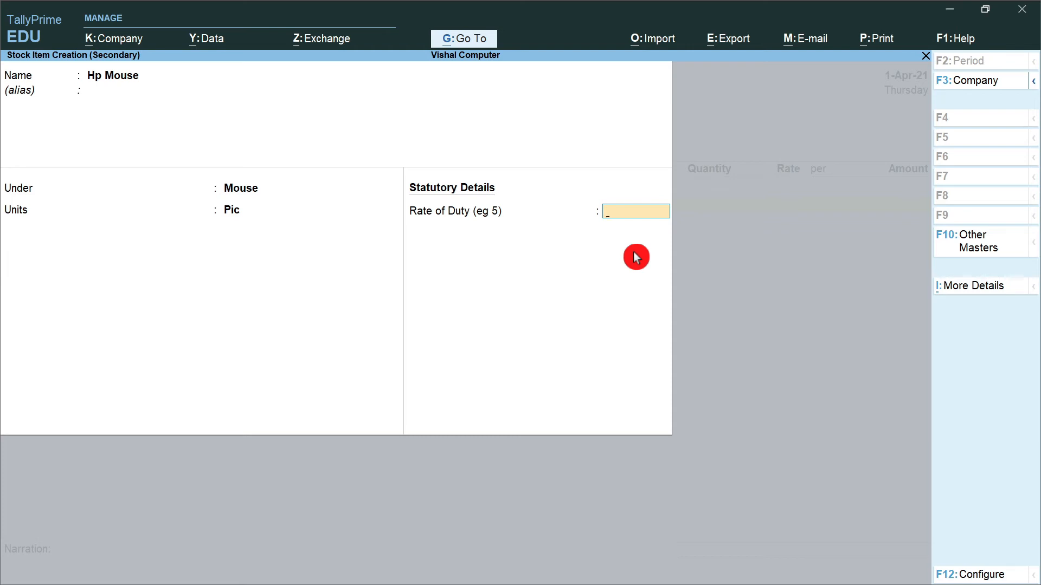
{"action": "key", "text": "Return"}
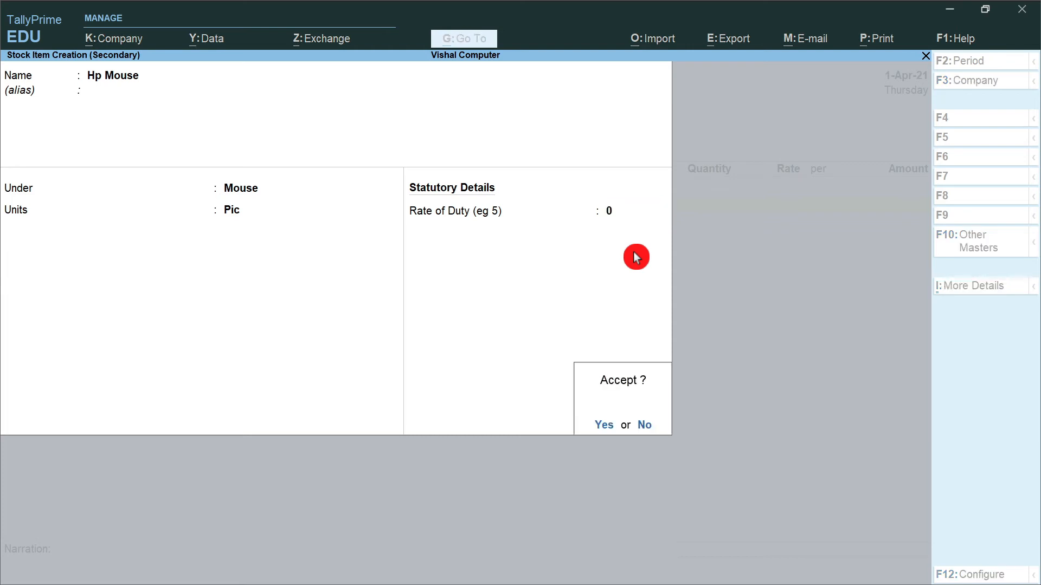
{"action": "key", "text": "Return"}
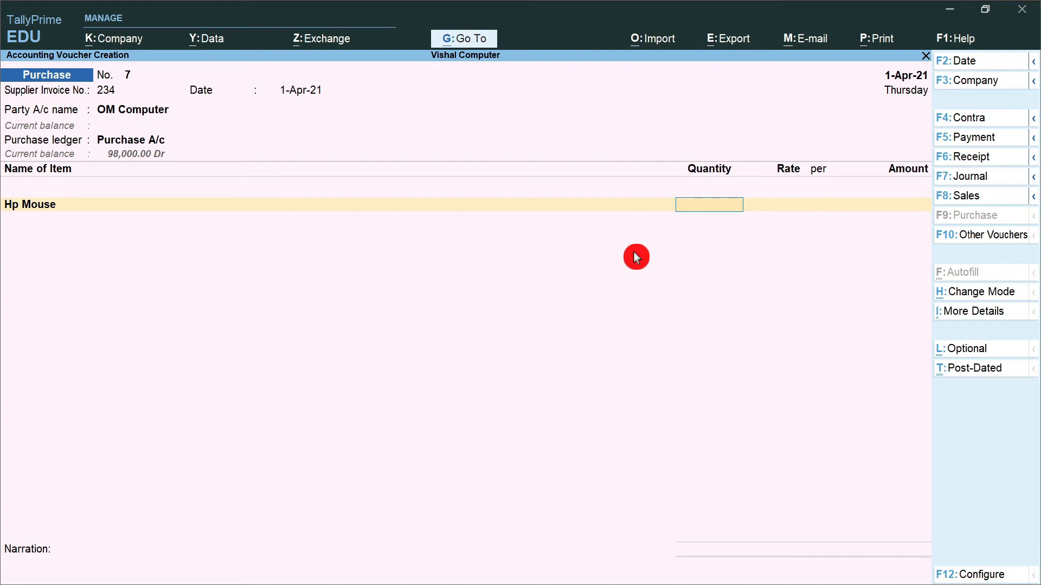
Set the Hp Mouse purchase line to quantity 10 Pic at a rate of 160 per Pic.
{"action": "type", "text": "10"}
{"action": "key", "text": "Return"}
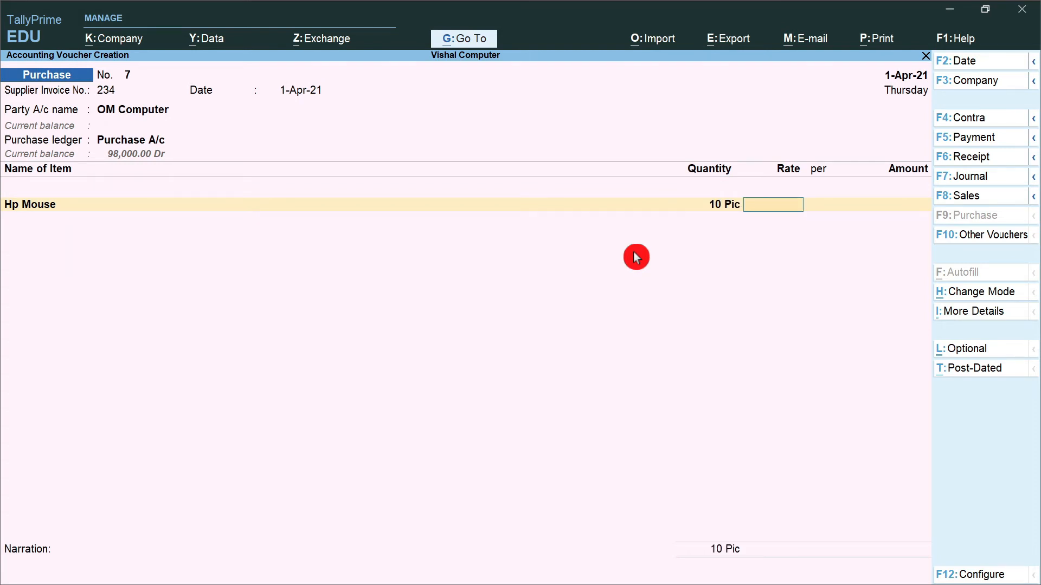
{"action": "type", "text": "160"}
{"action": "key", "text": "Return"}
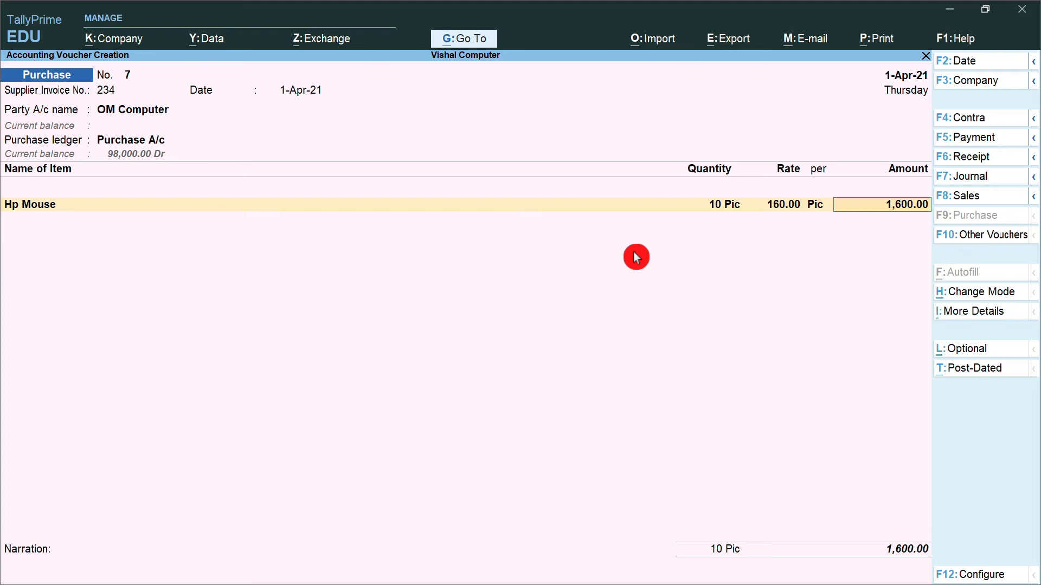
{"action": "key", "text": "Return"}
{"action": "key", "text": "Return"}
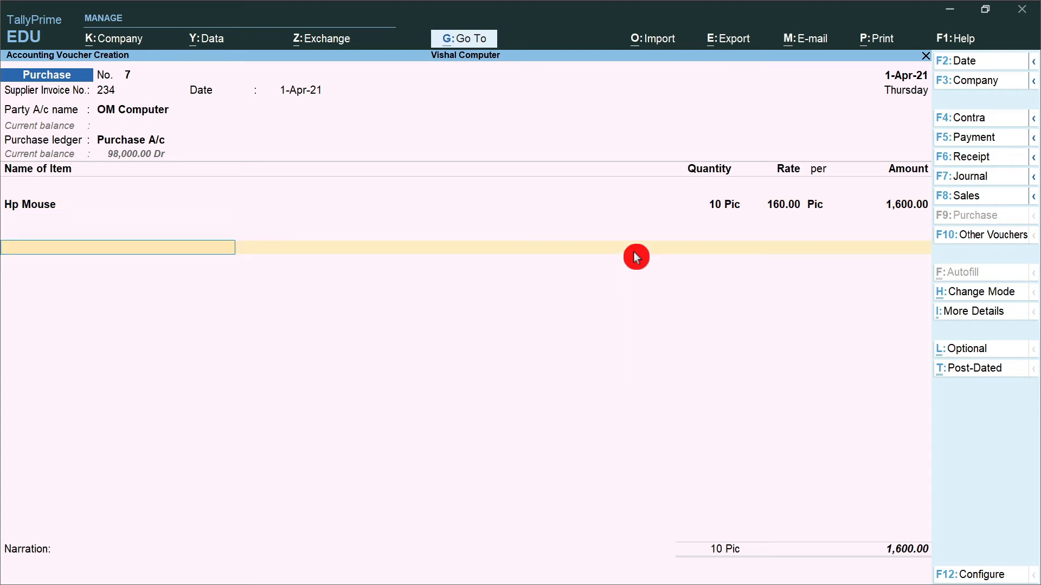
End the item list with the bill as New Ref, enter the narration "Hp Mouse purchase on Credit", and accept the voucher.
{"action": "key", "text": "Return"}
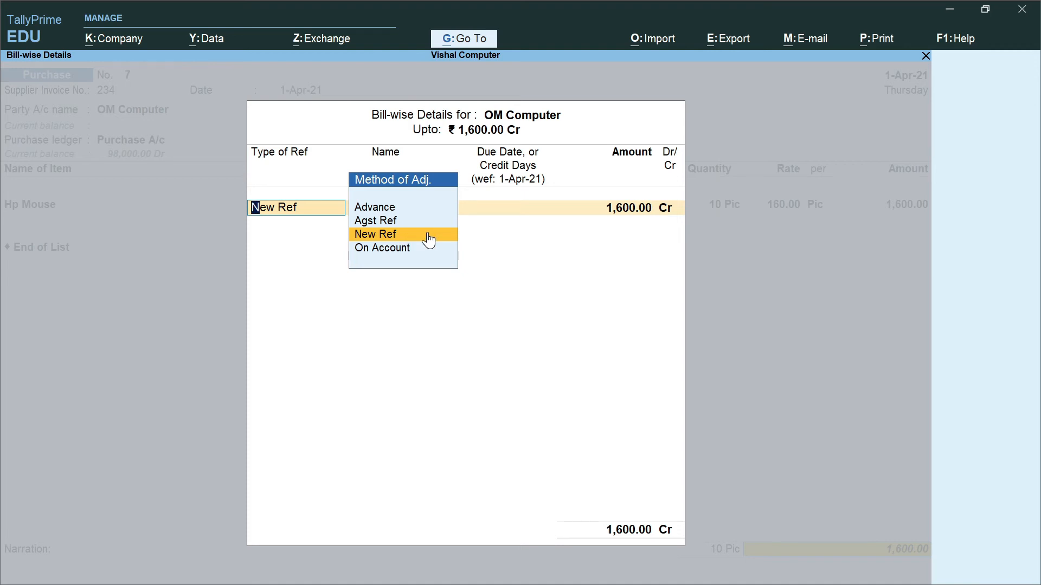
{"action": "left_click", "coordinate": [349, 317]}
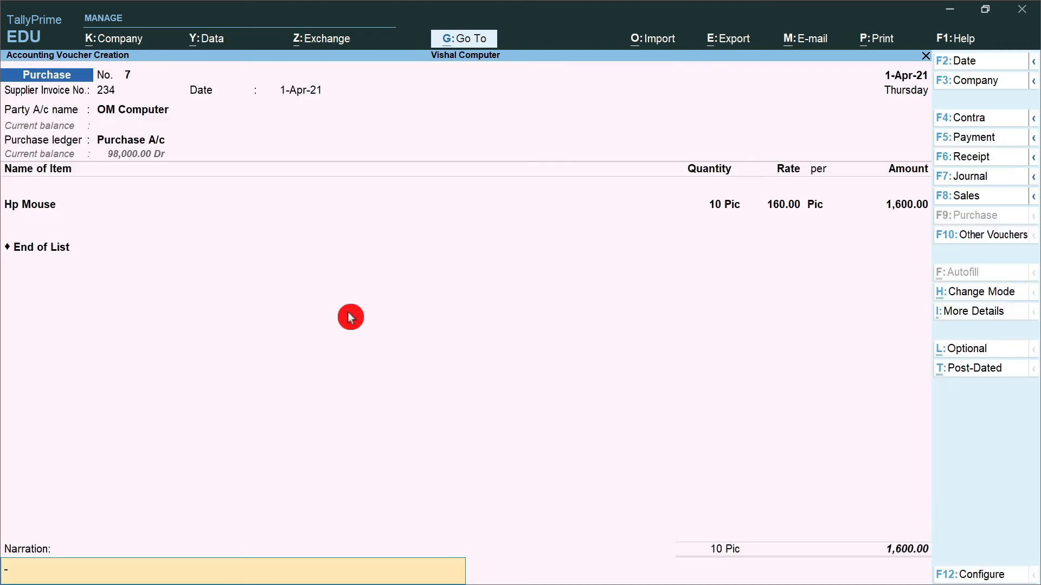
{"action": "type", "text": "Hp Mouse purchase on Credit"}
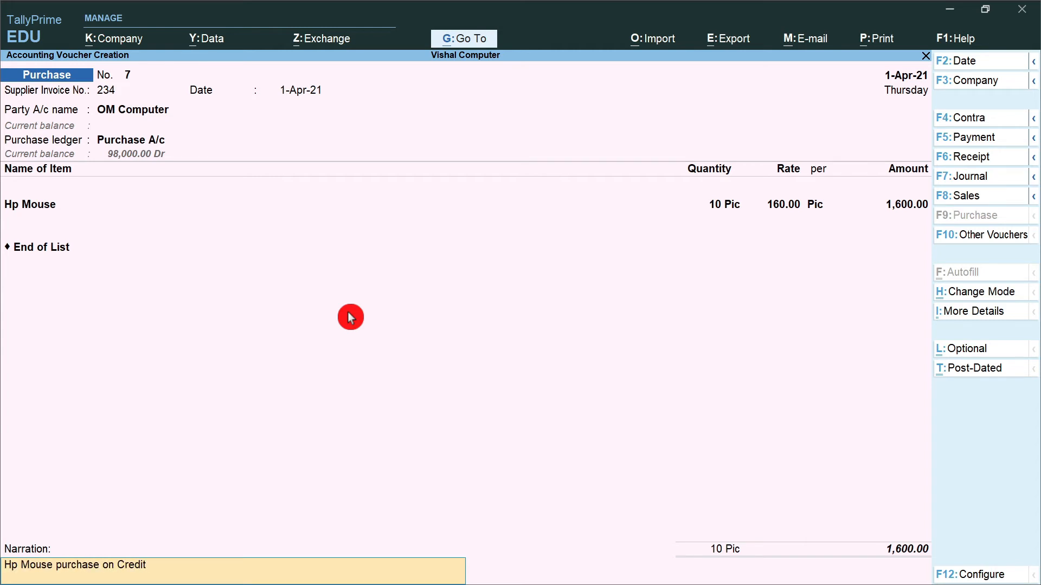
{"action": "key", "text": "Return"}
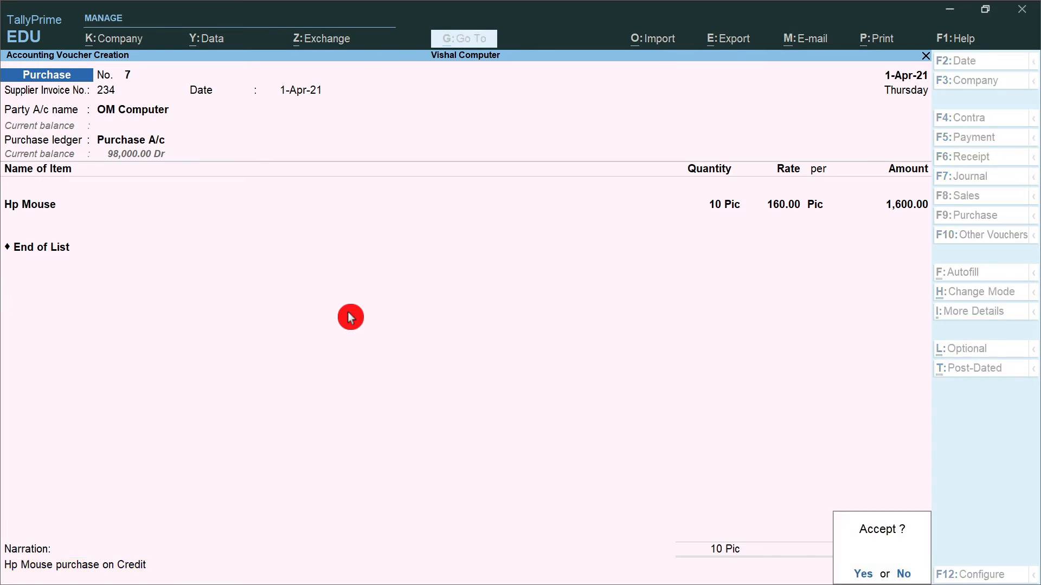
{"action": "key", "text": "y"}
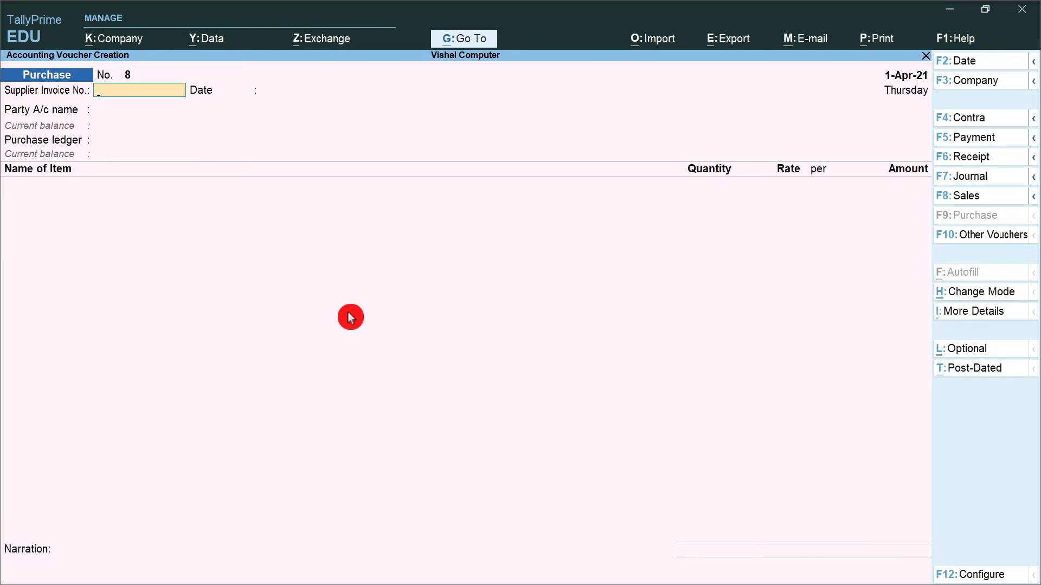
Leave voucher creation and open the Stock Summary report to check the purchased stock.
{"action": "key", "text": "Escape"}
{"action": "key", "text": "y"}
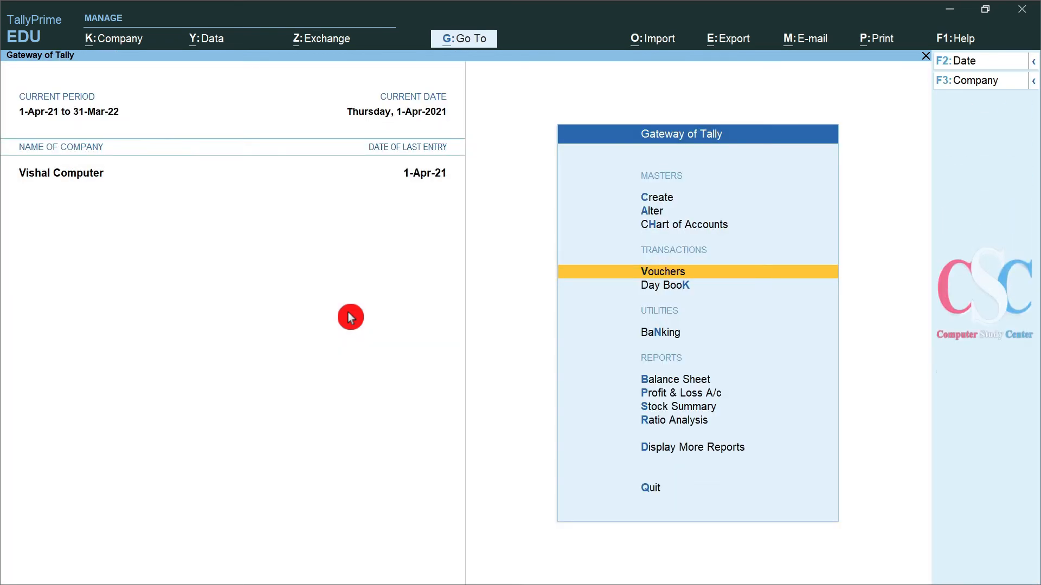
{"action": "key", "text": "Down"}
{"action": "key", "text": "Down"}
{"action": "key", "text": "Down"}
{"action": "key", "text": "Down"}
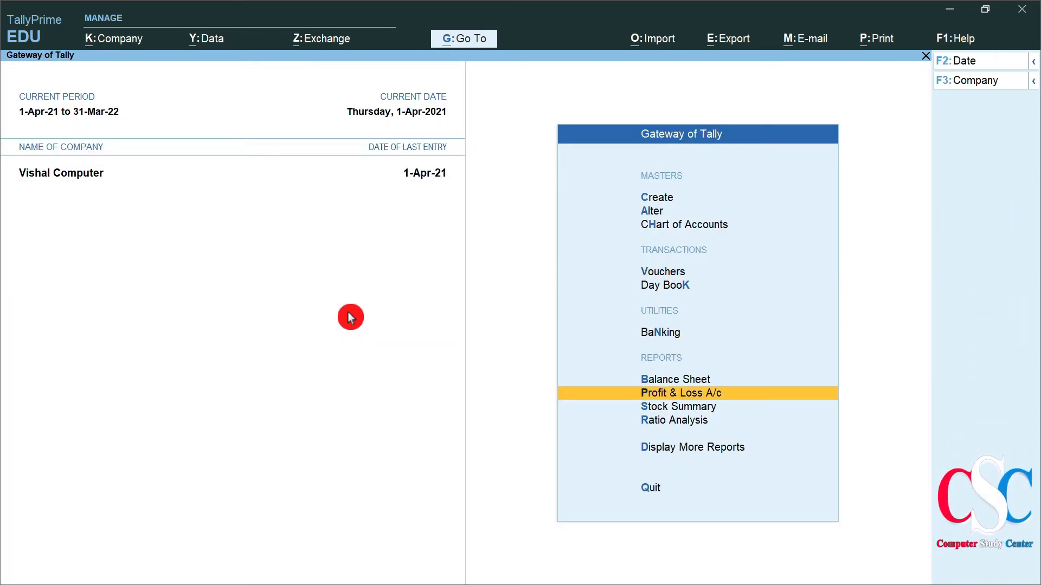
{"action": "key", "text": "Up"}
{"action": "key", "text": "Up"}
{"action": "key", "text": "Up"}
{"action": "key", "text": "Down"}
{"action": "key", "text": "Down"}
{"action": "key", "text": "Down"}
{"action": "key", "text": "Down"}
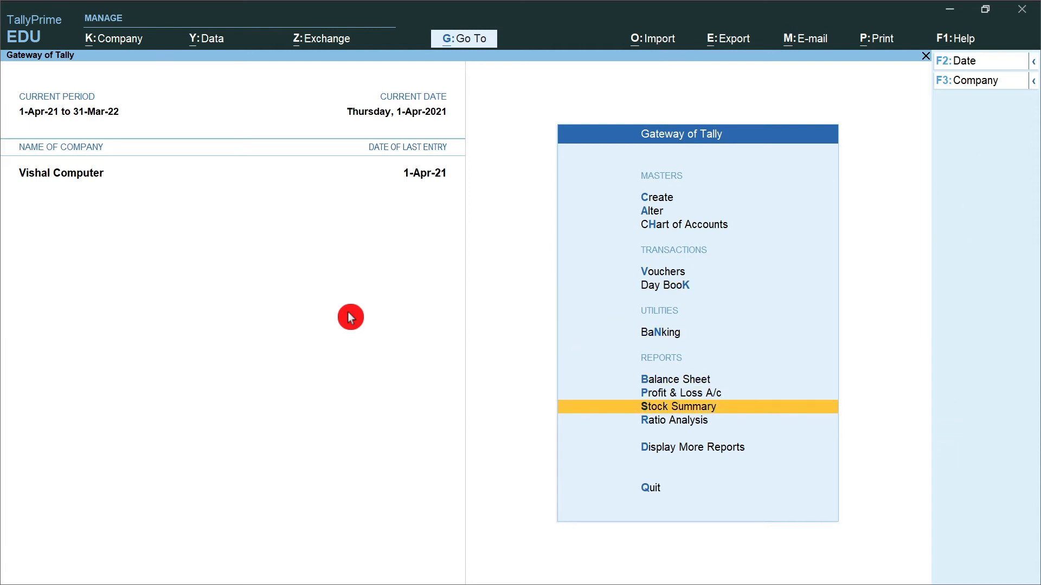
{"action": "key", "text": "Return"}
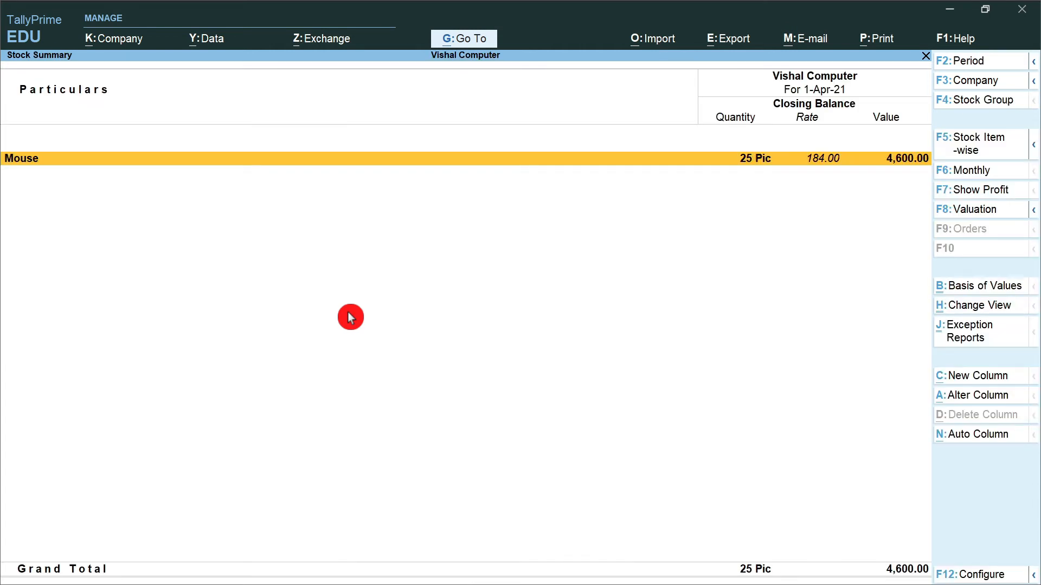
Expand the Mouse group in the Stock Summary, review its Hp Mouse and Mouse items, and return to the Gateway of Tally.
{"action": "key", "text": "Return"}
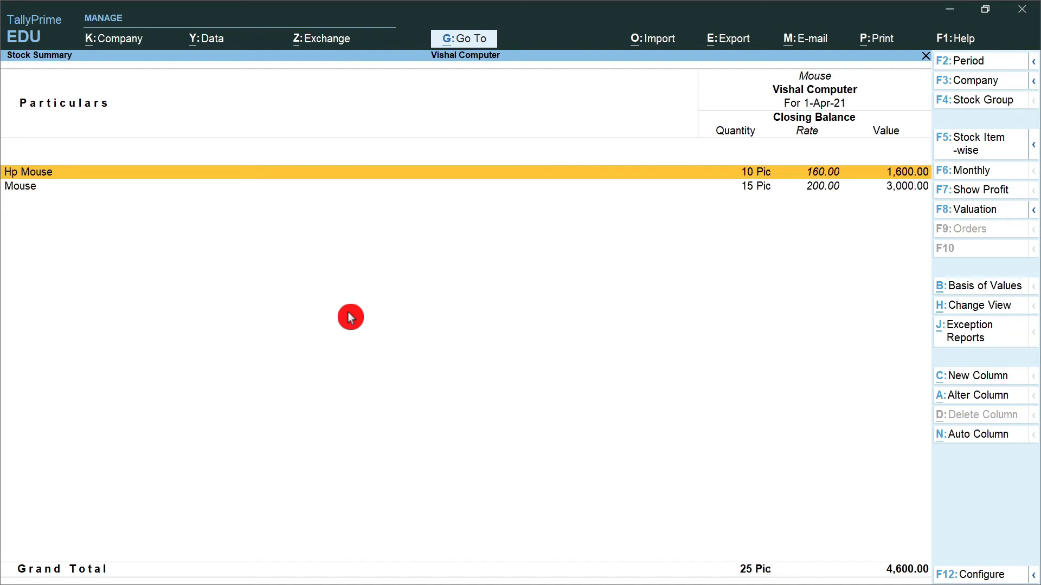
{"action": "key", "text": "Down"}
{"action": "key", "text": "Up"}
{"action": "key", "text": "Down"}
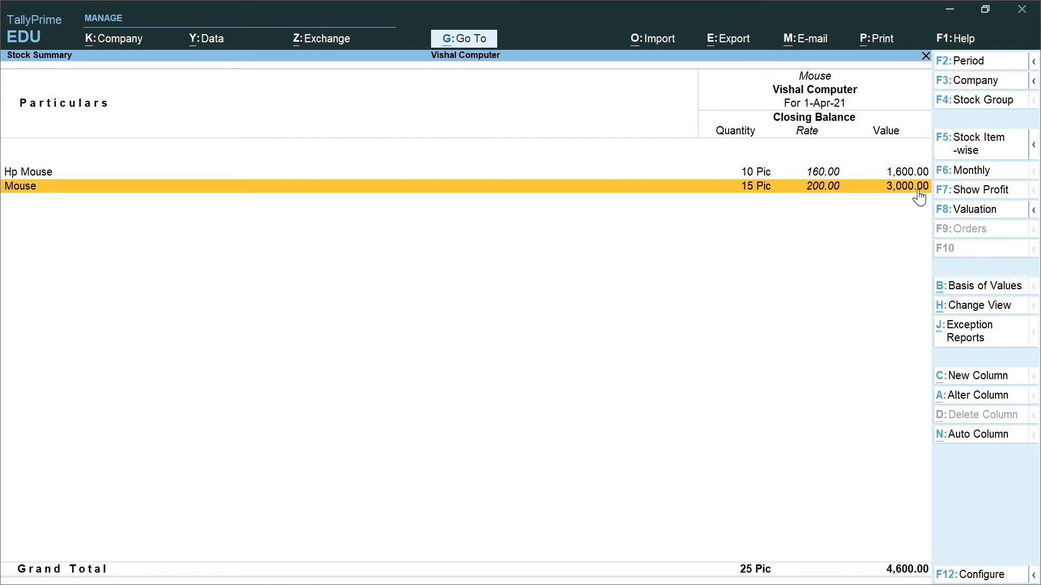
{"action": "key", "text": "Up"}
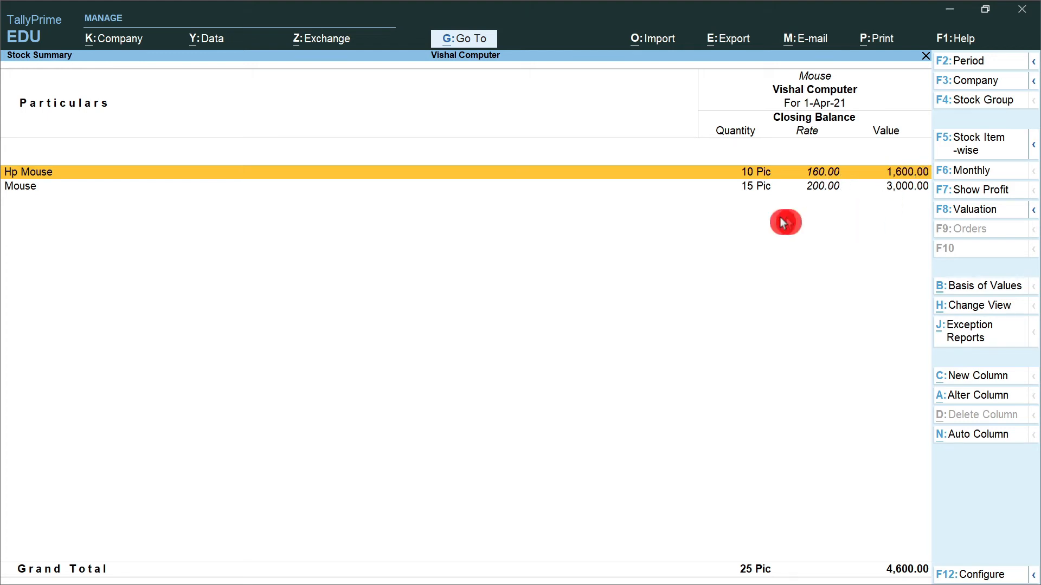
{"action": "key", "text": "Escape"}
{"action": "key", "text": "Escape"}
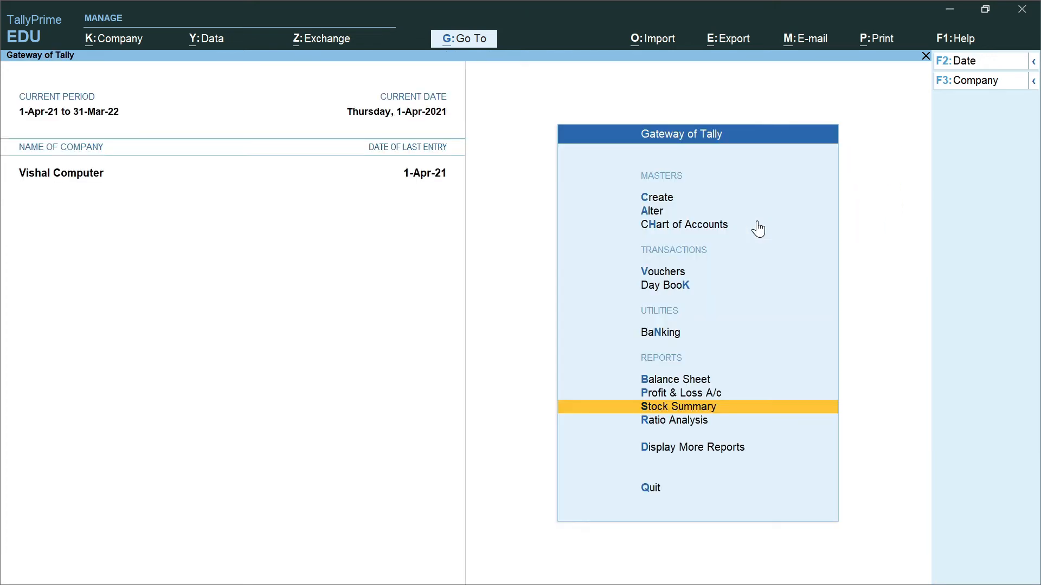
Open voucher entry from the Gateway of Tally to start a new Purchase voucher.
{"action": "key", "text": "Up"}
{"action": "key", "text": "Up"}
{"action": "key", "text": "Up"}
{"action": "key", "text": "Up"}
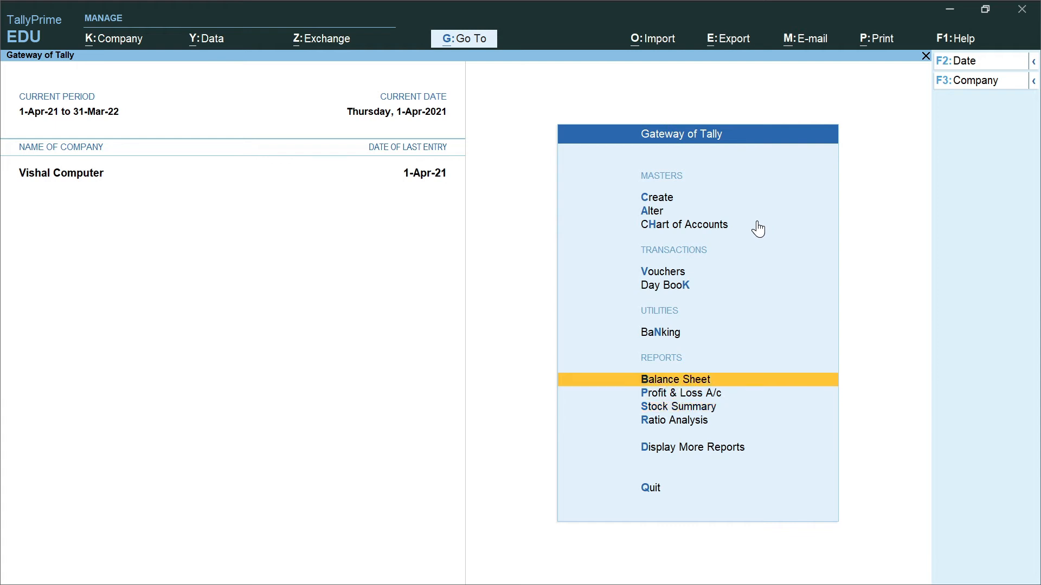
{"action": "key", "text": "Down"}
{"action": "key", "text": "Up"}
{"action": "key", "text": "Up"}
{"action": "key", "text": "Up"}
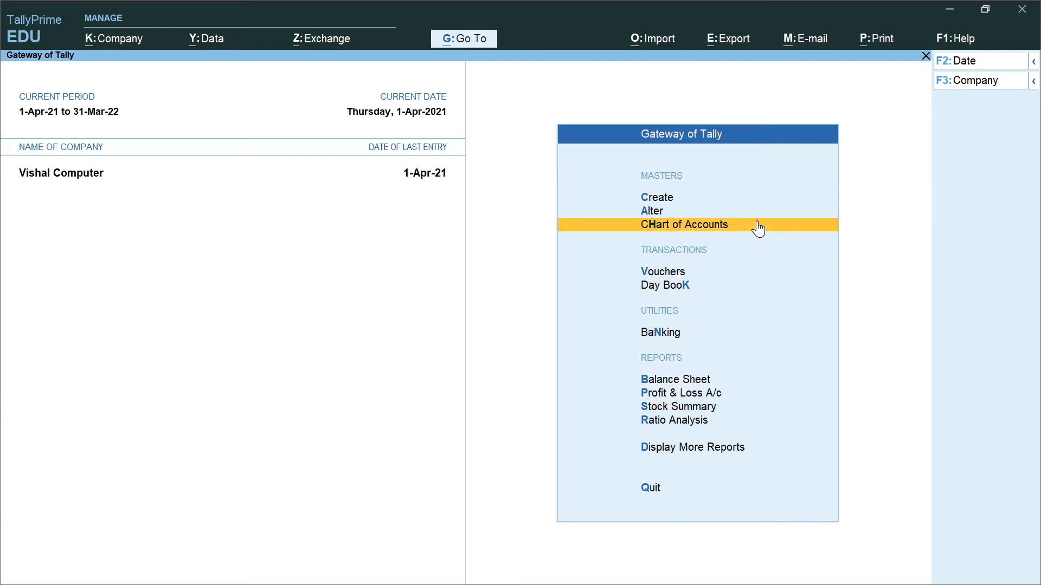
{"action": "key", "text": "Down"}
{"action": "key", "text": "Return"}
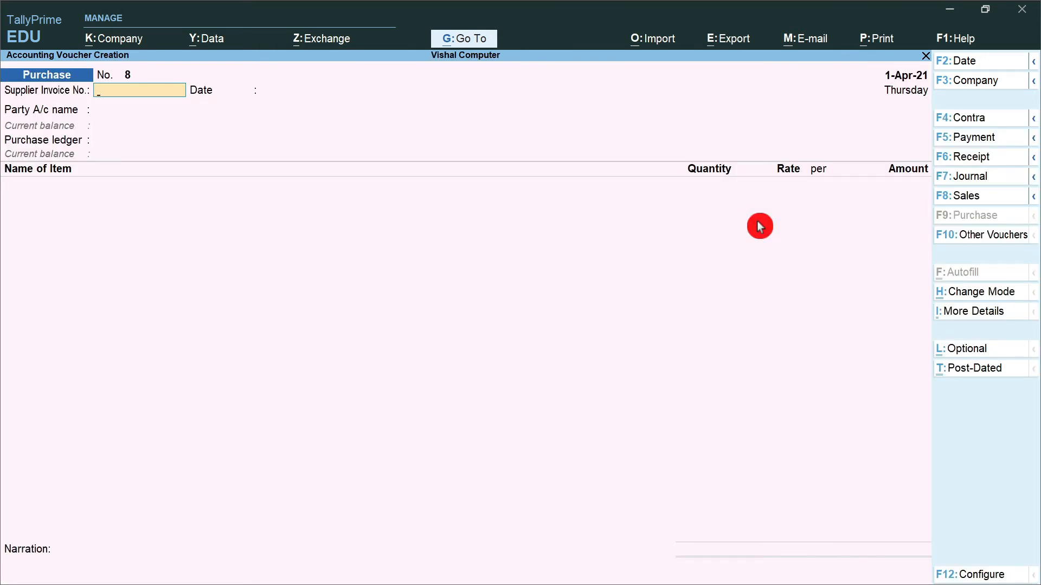
Switch to the Inventory Exercise slide, read the keyboard purchase in Q3, and return to TallyPrime.
{"action": "key", "text": "alt"}
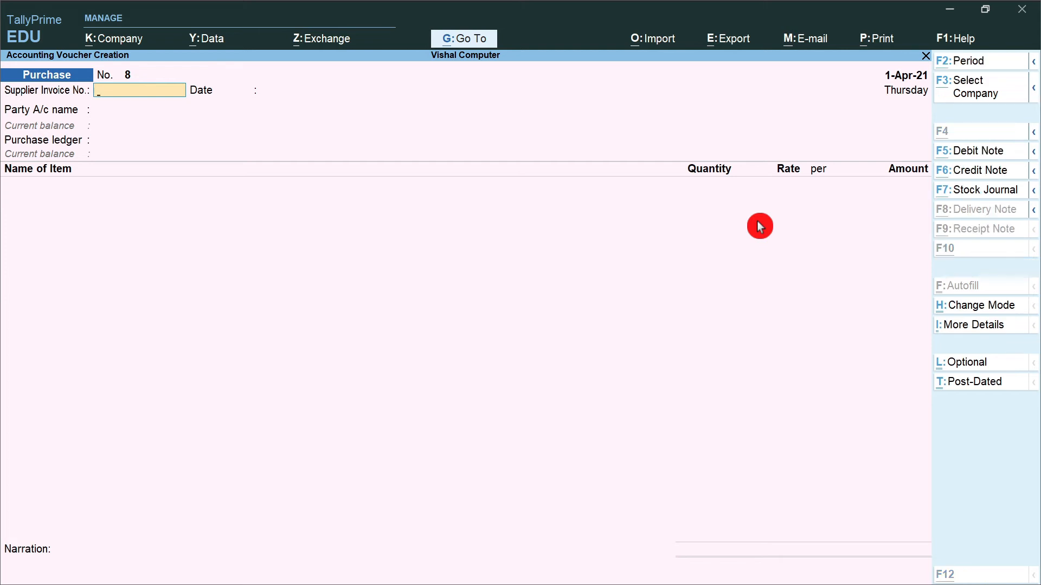
{"action": "key", "text": "alt+Tab"}
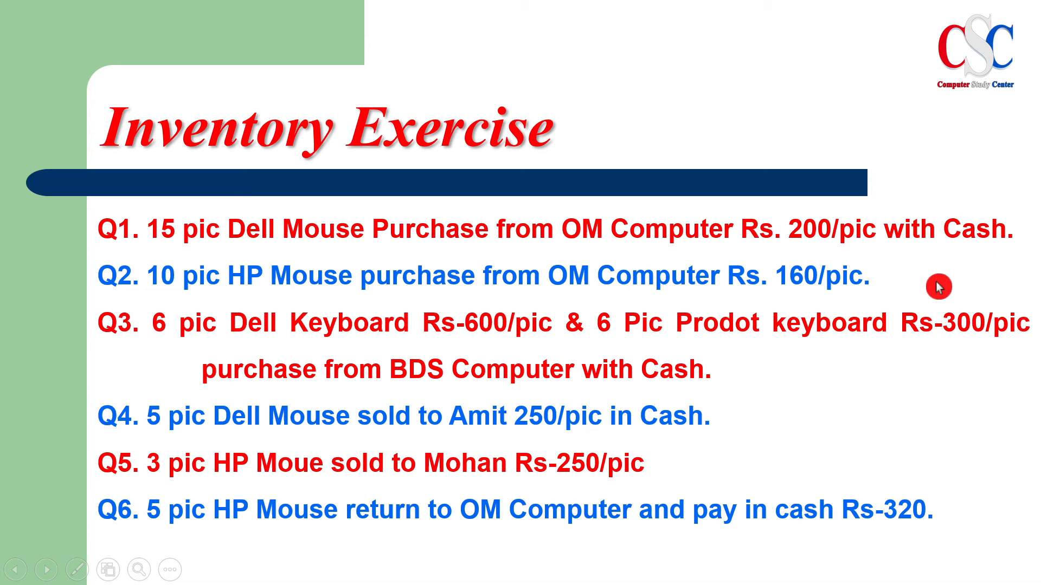
{"action": "key", "text": "alt+Tab"}
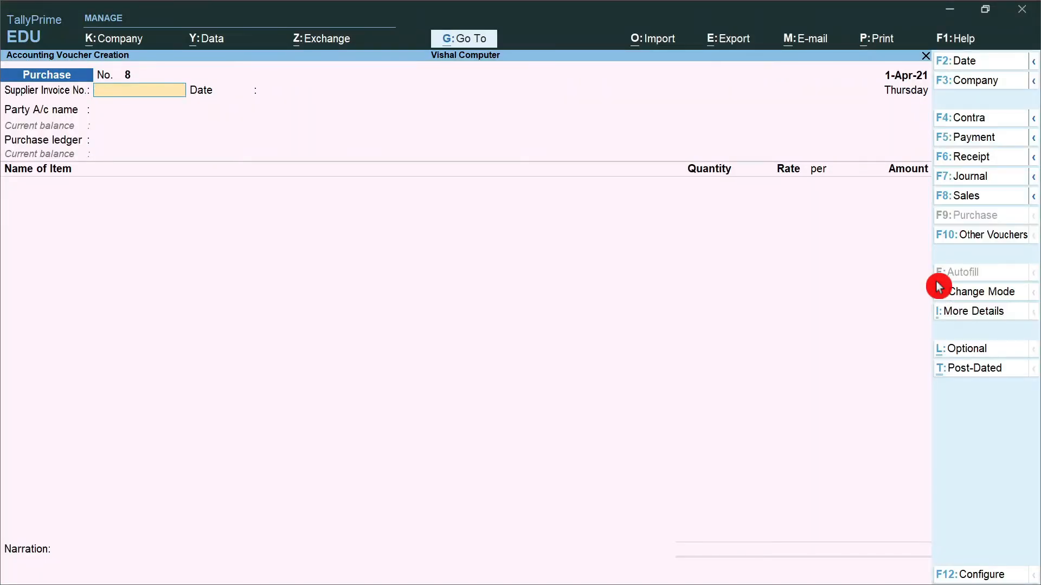
Enter supplier invoice number 456, keep the invoice date 1-Apr-21, and choose Cash as the party account.
{"action": "type", "text": "456"}
{"action": "key", "text": "Return"}
{"action": "key", "text": "Return"}
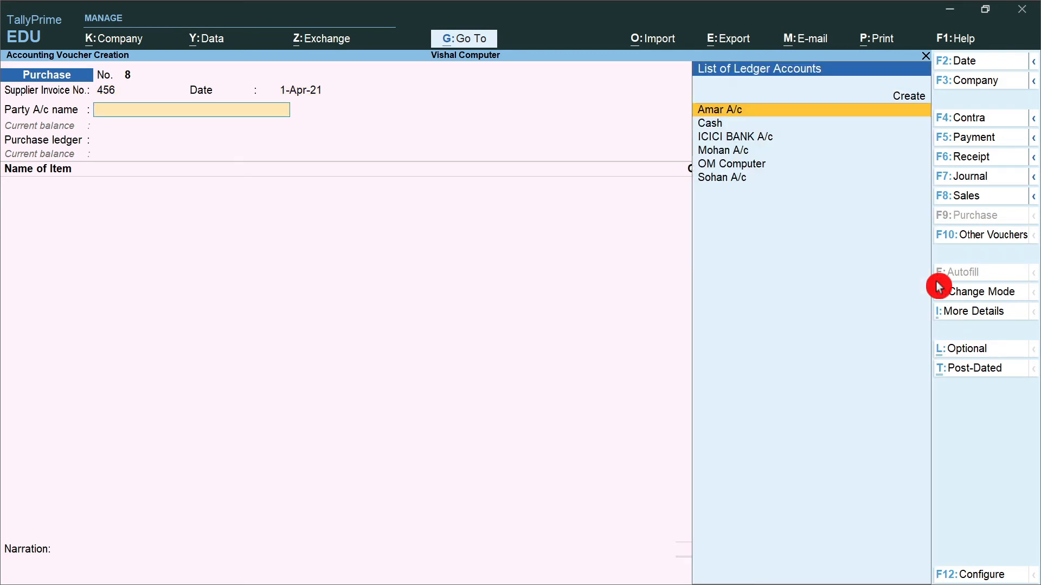
{"action": "key", "text": "Down"}
{"action": "key", "text": "Return"}
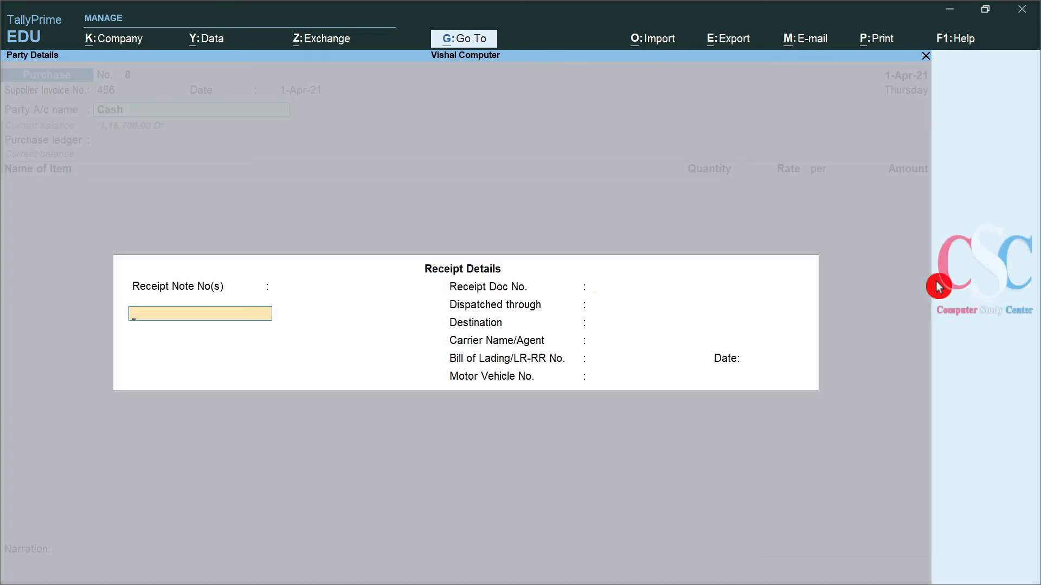
Leave the receipt and party details empty and choose Purchase A/c as the purchase ledger.
{"action": "key", "text": "Return"}
{"action": "key", "text": "Return"}
{"action": "key", "text": "Return"}
{"action": "key", "text": "Return"}
{"action": "key", "text": "Return"}
{"action": "key", "text": "Return"}
{"action": "key", "text": "Return"}
{"action": "key", "text": "Return"}
{"action": "key", "text": "Return"}
{"action": "key", "text": "Return"}
{"action": "key", "text": "Return"}
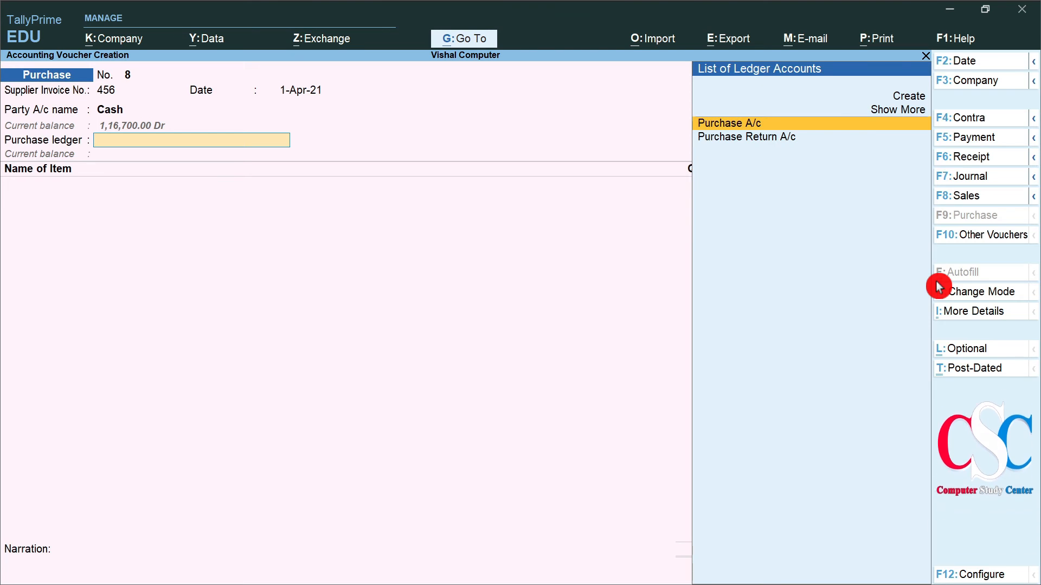
{"action": "key", "text": "Return"}
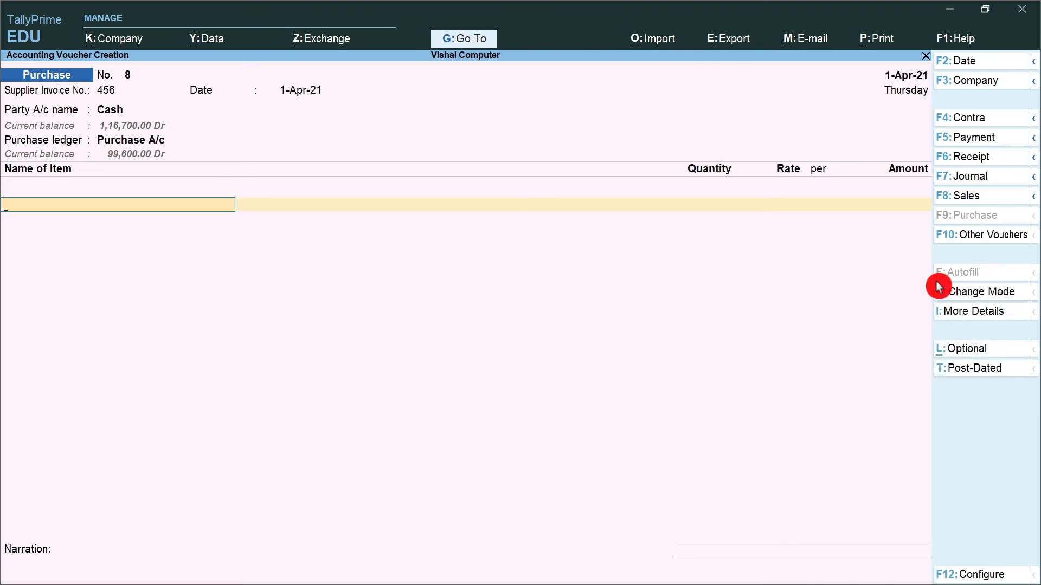
Start a new stock item from the voucher's item line and name it Dell Keyboard, without an alias.
{"action": "type", "text": "D"}
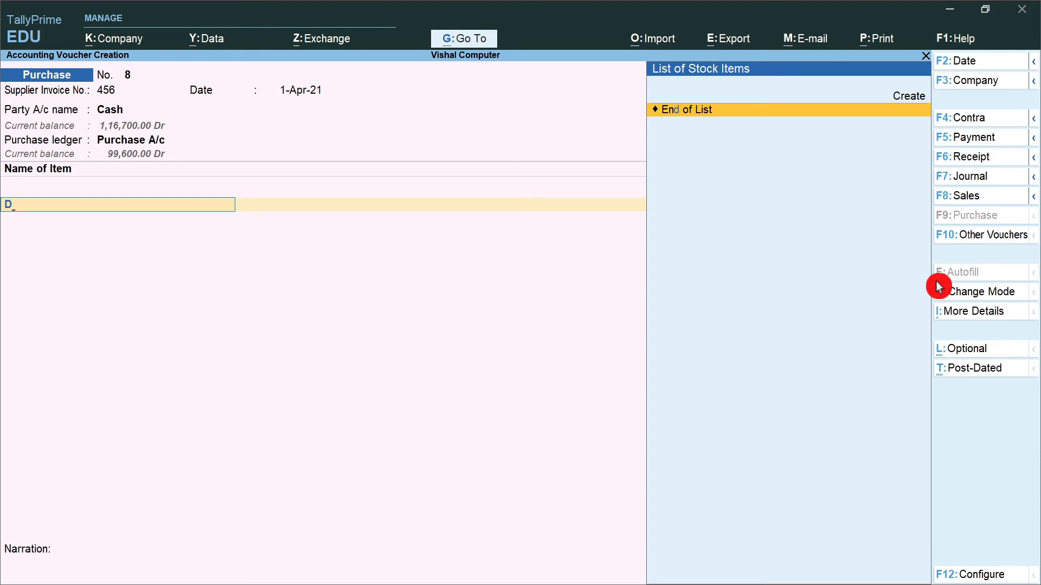
{"action": "key", "text": "BackSpace"}
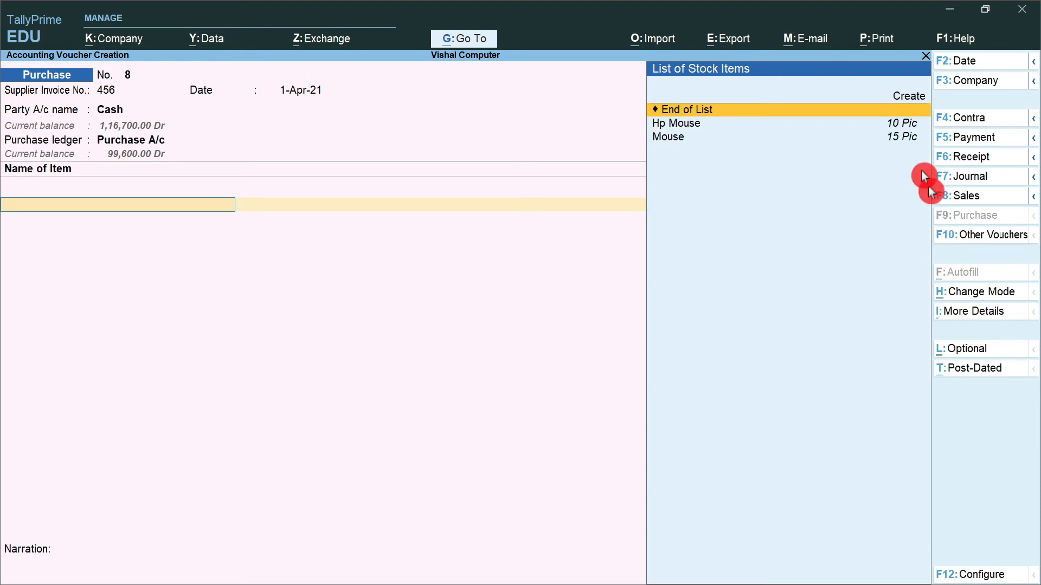
{"action": "left_click", "coordinate": [907, 100]}
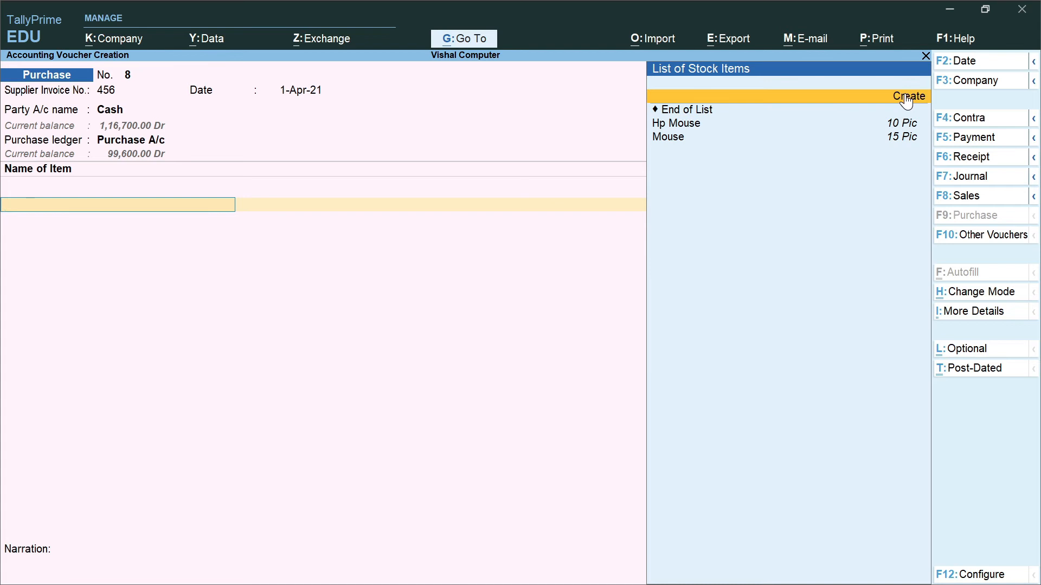
{"action": "left_click", "coordinate": [907, 100]}
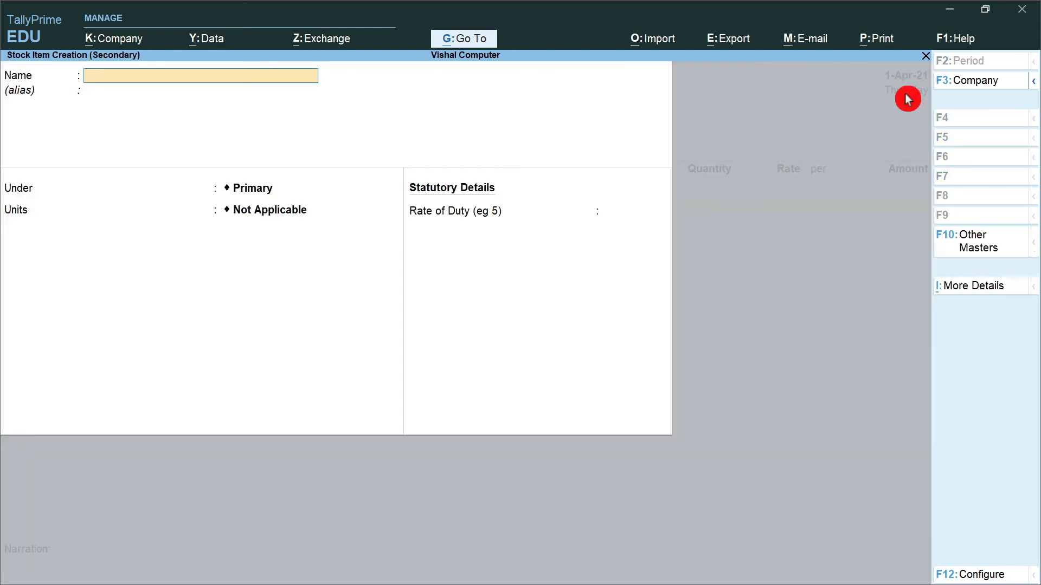
{"action": "type", "text": "Dell Keyboard"}
{"action": "key", "text": "Return"}
{"action": "key", "text": "Return"}
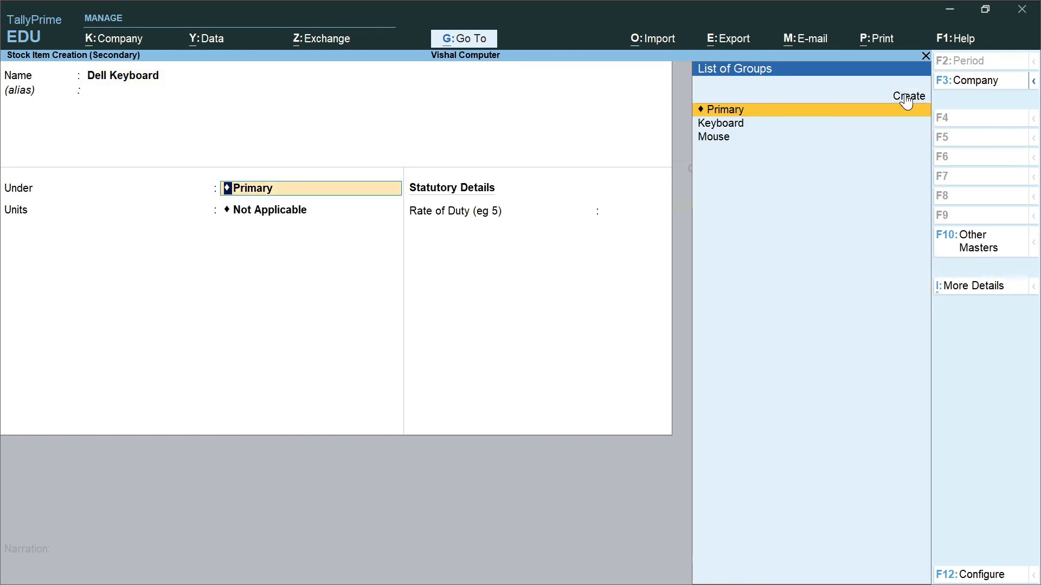
Place the Dell Keyboard item under the Keyboard group with unit Pic and a duty rate of 0, and accept it.
{"action": "key", "text": "Down"}
{"action": "key", "text": "Return"}
{"action": "key", "text": "Down"}
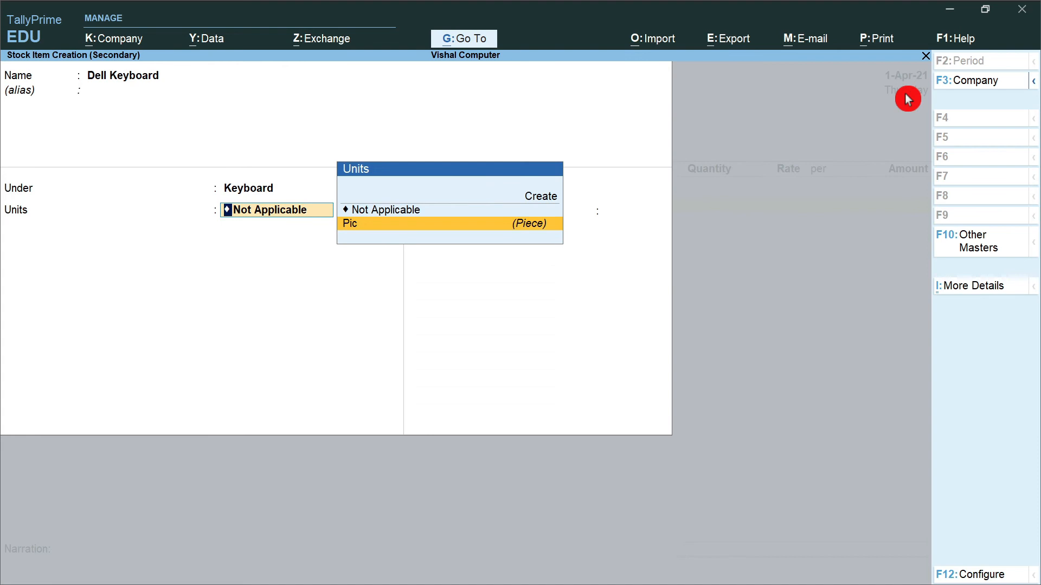
{"action": "key", "text": "Return"}
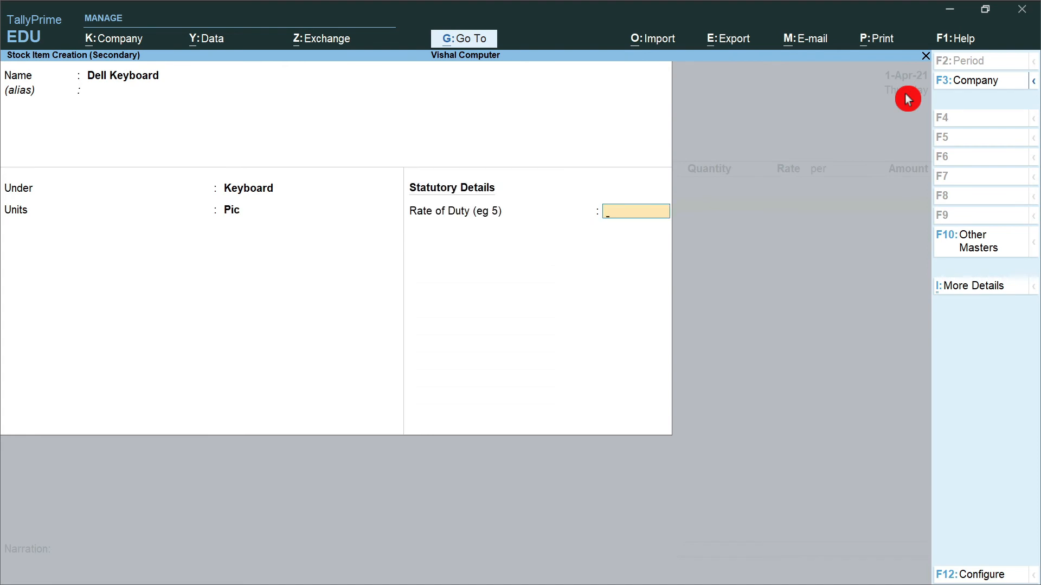
{"action": "type", "text": "0"}
{"action": "key", "text": "Return"}
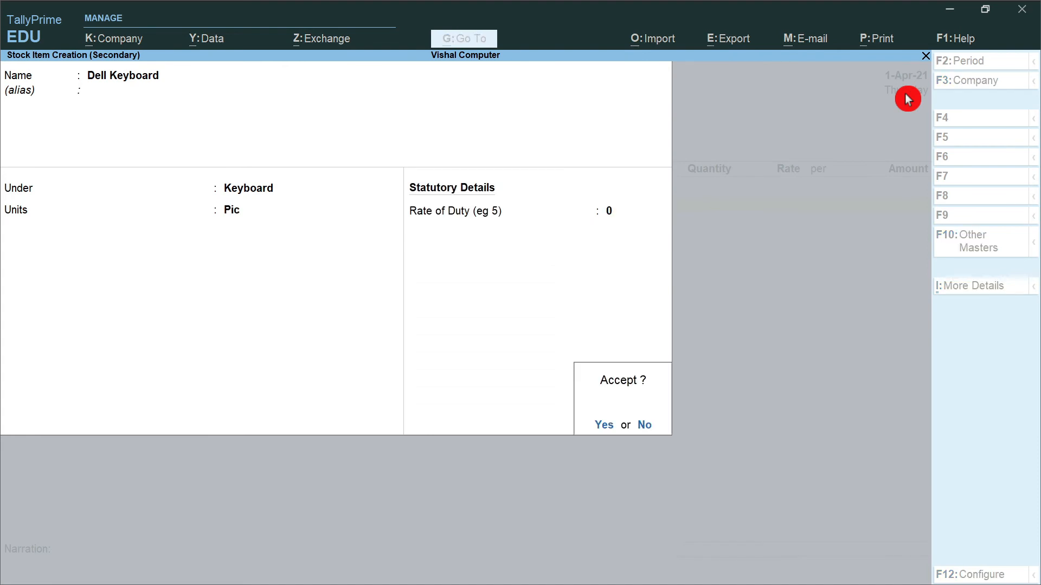
{"action": "key", "text": "Return"}
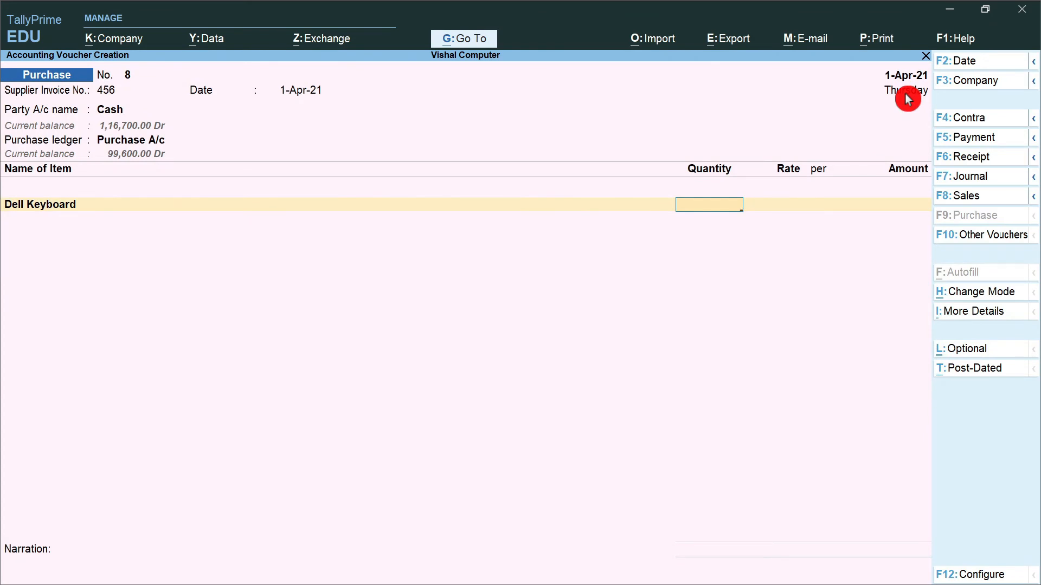
Set the Dell Keyboard purchase line to quantity 6 Pic at a rate of 600 per Pic.
{"action": "type", "text": "6"}
{"action": "key", "text": "Return"}
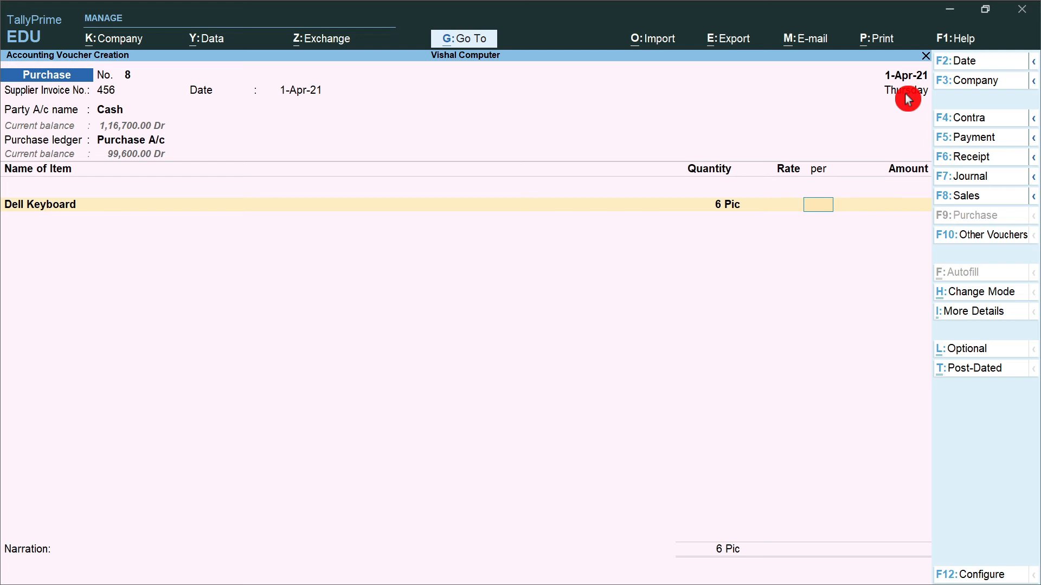
{"action": "key", "text": "BackSpace"}
{"action": "type", "text": "600"}
{"action": "key", "text": "Return"}
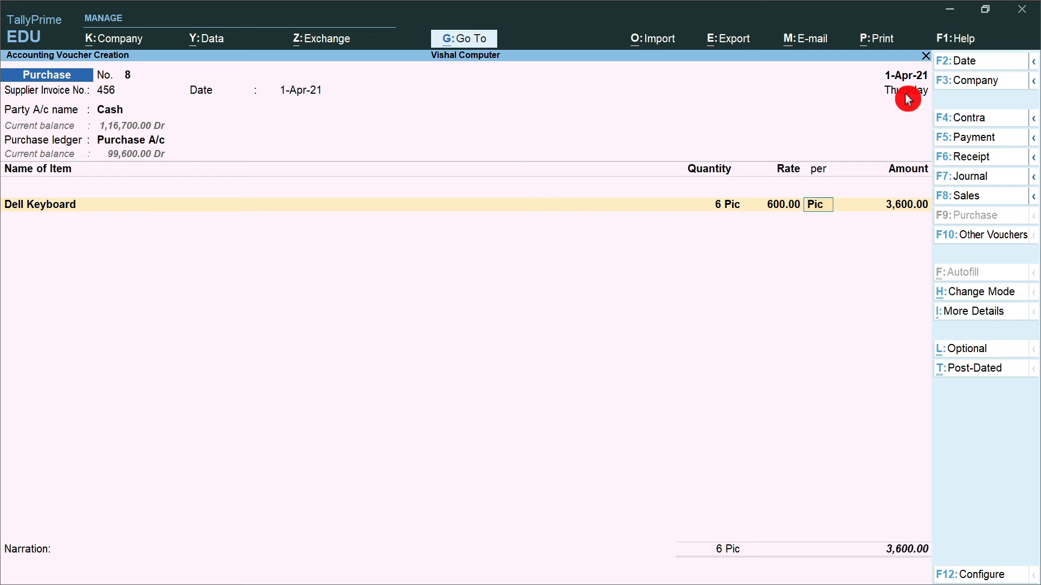
{"action": "key", "text": "Return"}
{"action": "key", "text": "Return"}
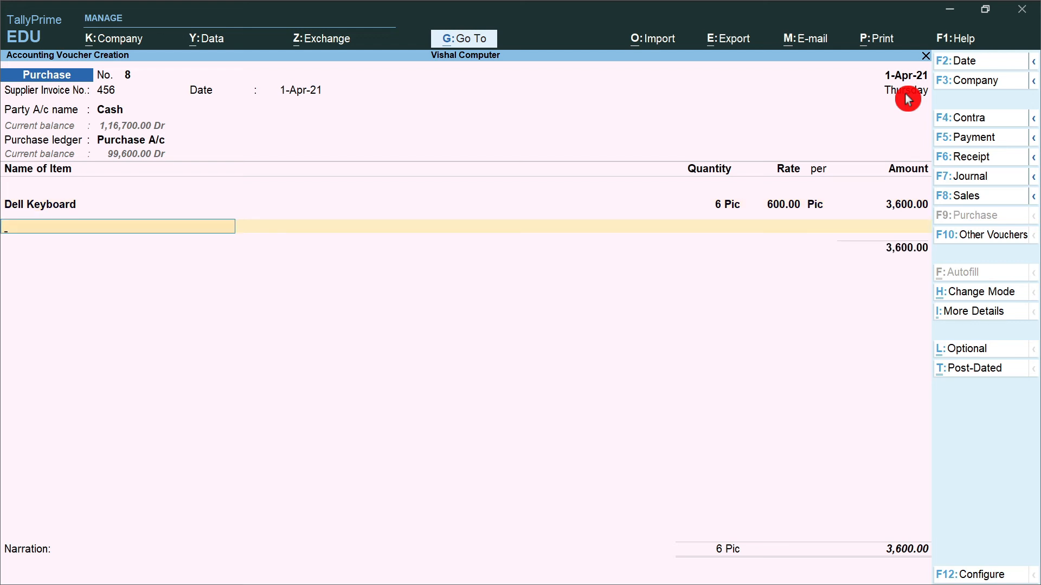
Start another new stock item from the second item line and name it Prodot Keyboard, without an alias.
{"action": "type", "text": "H"}
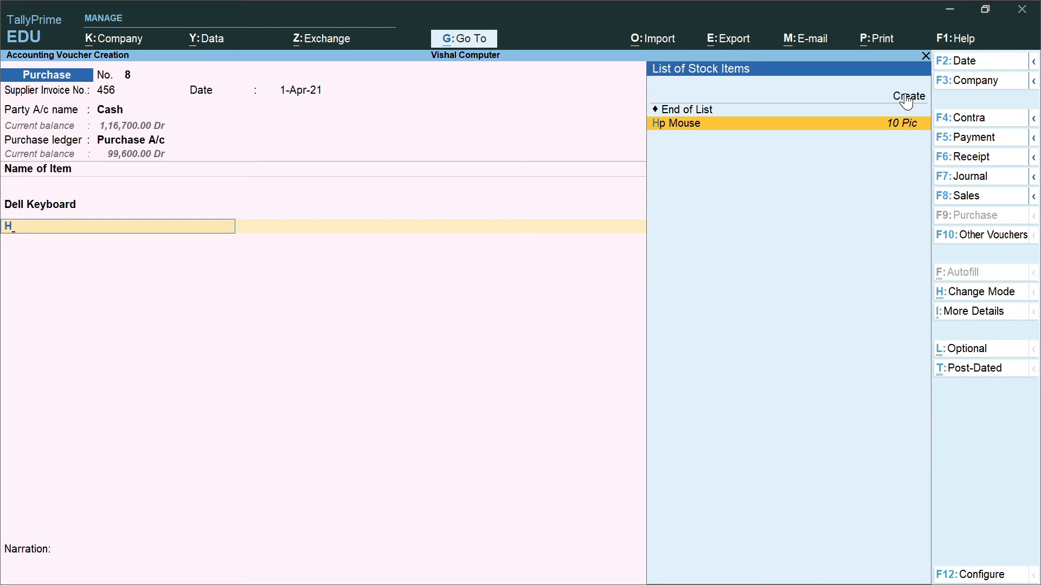
{"action": "left_click", "coordinate": [906, 100]}
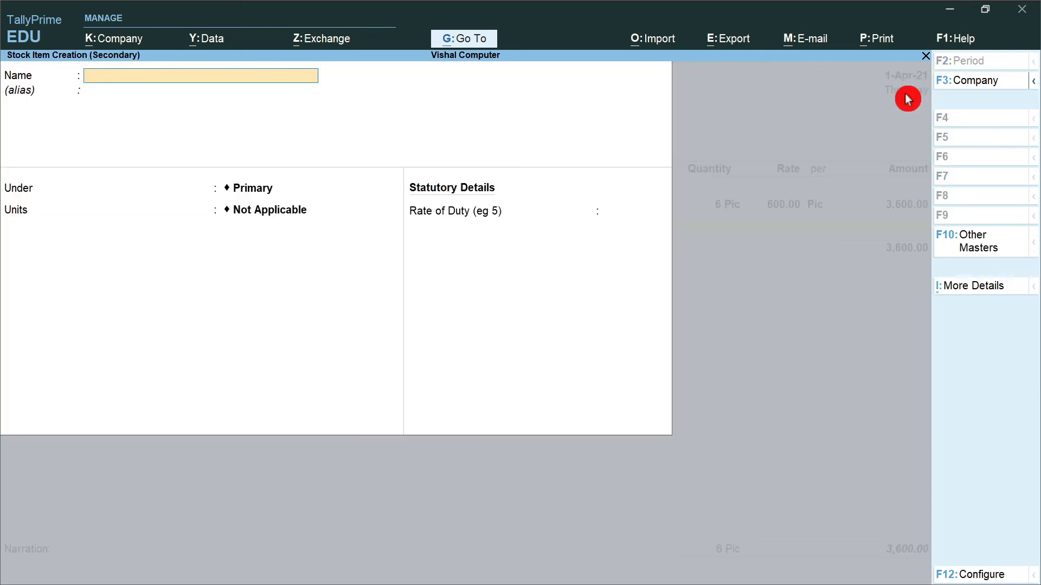
{"action": "type", "text": "Prodot Keyborard"}
{"action": "key", "text": "Return"}
{"action": "key", "text": "Return"}
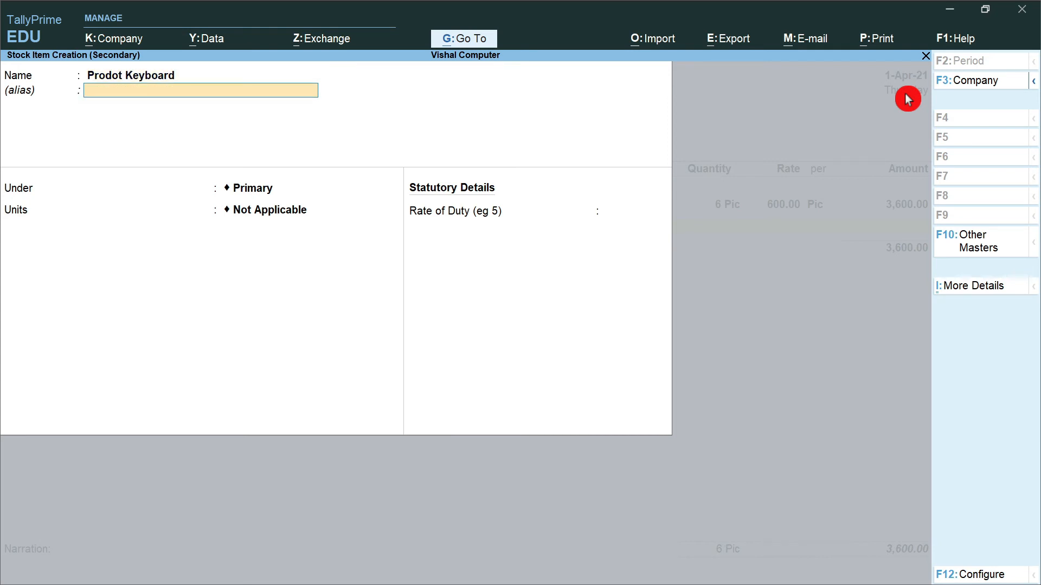
Place the Prodot Keyboard item under the Keyboard group with unit Pic, leave the duty rate empty, and accept the item.
{"action": "key", "text": "Down"}
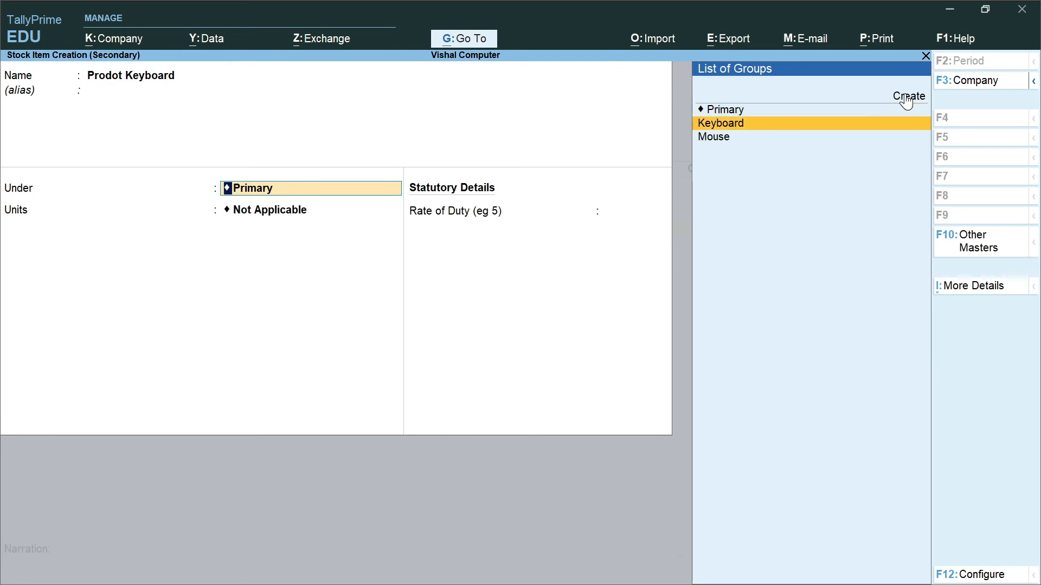
{"action": "key", "text": "Return"}
{"action": "key", "text": "Down"}
{"action": "key", "text": "Return"}
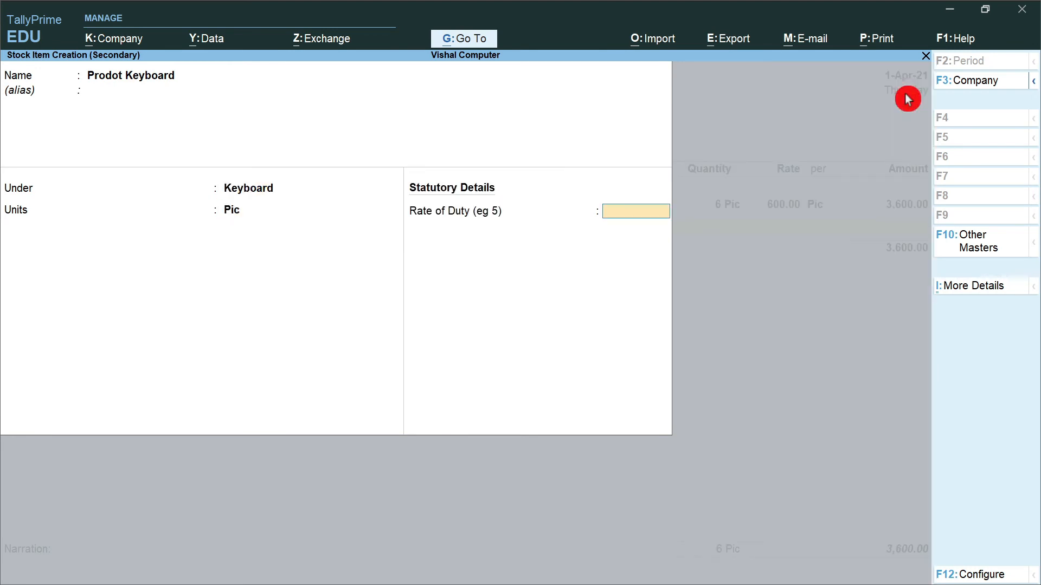
{"action": "key", "text": "Return"}
{"action": "key", "text": "Return"}
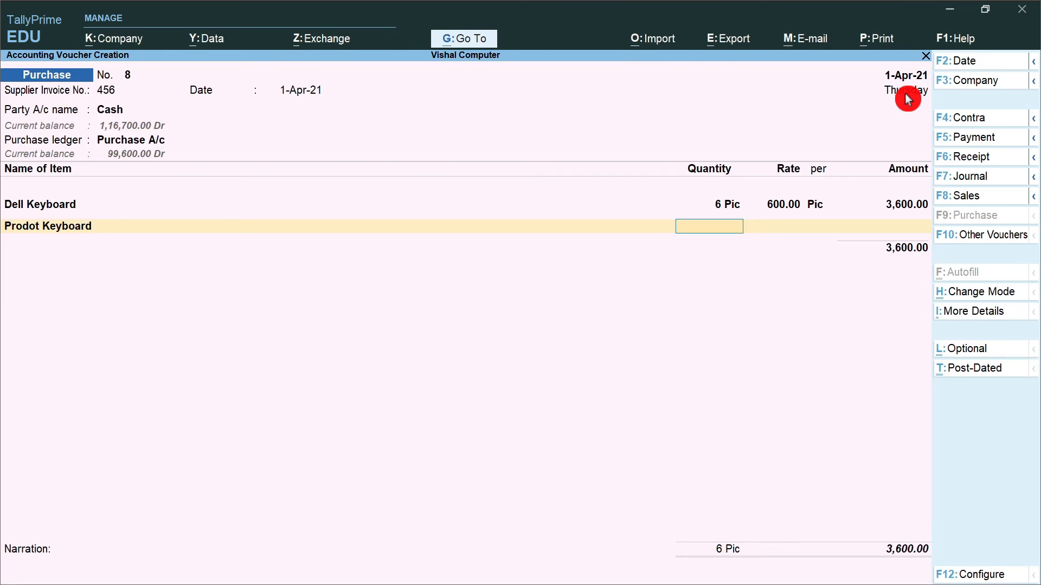
Set the Prodot Keyboard line to quantity 6 Pic at a rate of 300 per Pic and end the item list.
{"action": "type", "text": "6"}
{"action": "key", "text": "Return"}
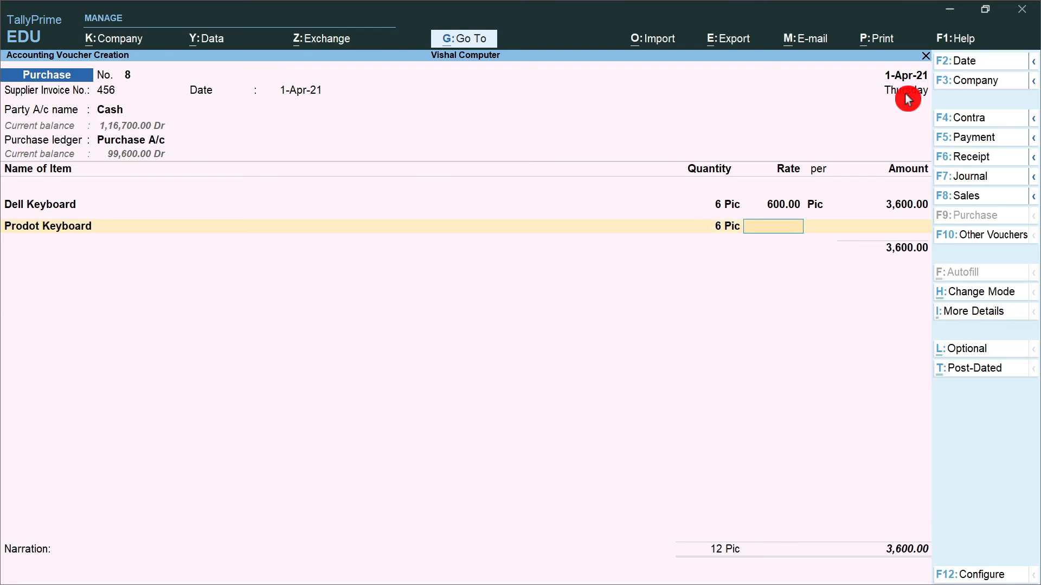
{"action": "type", "text": "300"}
{"action": "key", "text": "Return"}
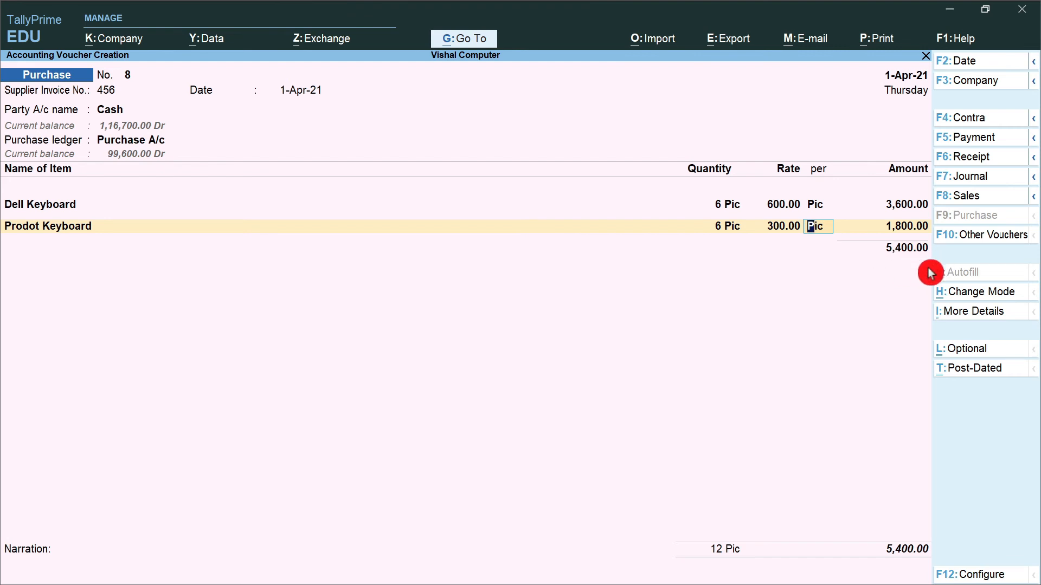
{"action": "key", "text": "Return"}
{"action": "key", "text": "Return"}
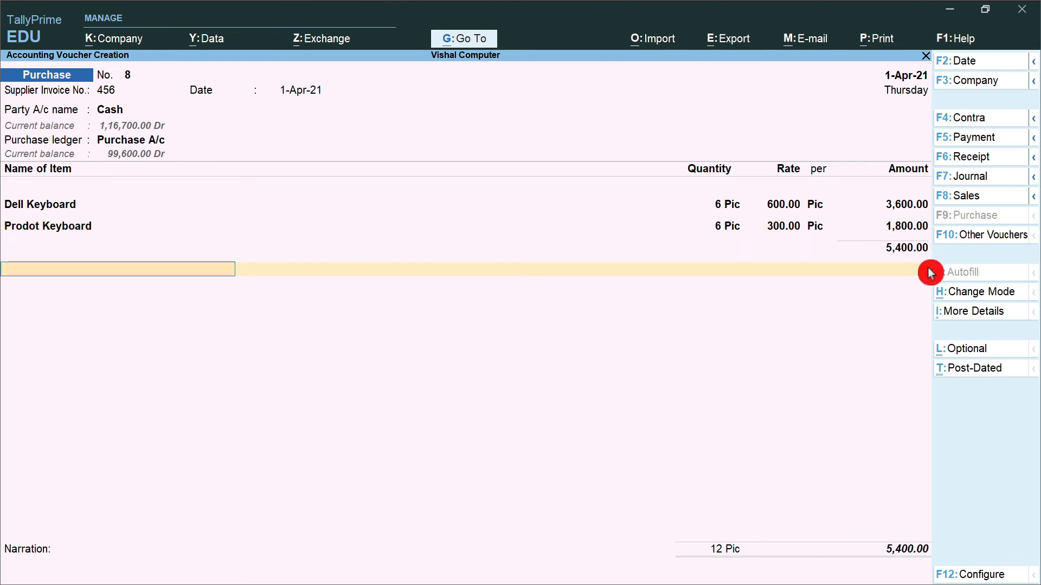
End the item list, enter the narration "Keyboard purchsed by cash" and save the purchase voucher.
{"action": "key", "text": "Return"}
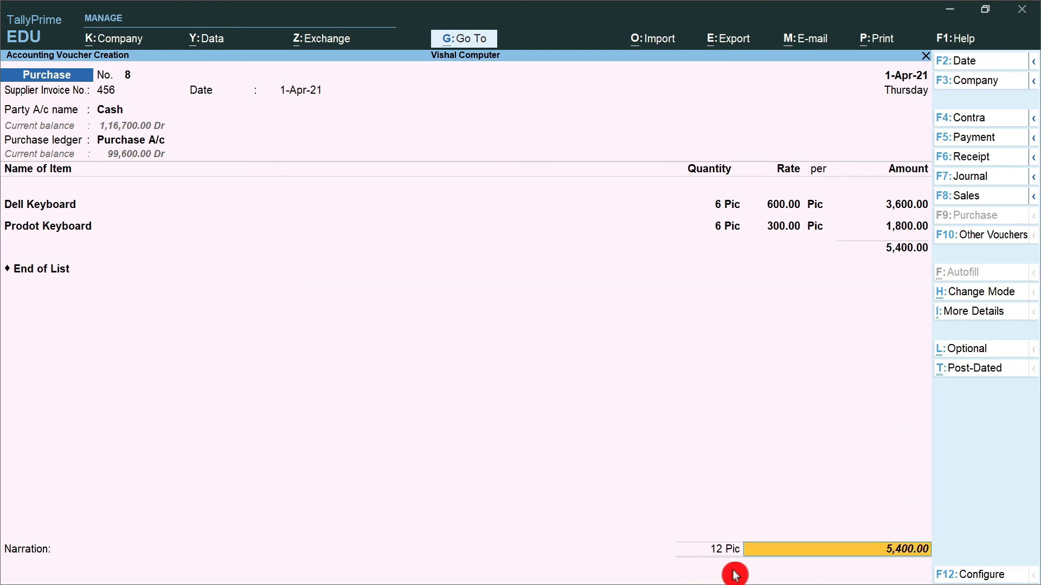
{"action": "key", "text": "Return"}
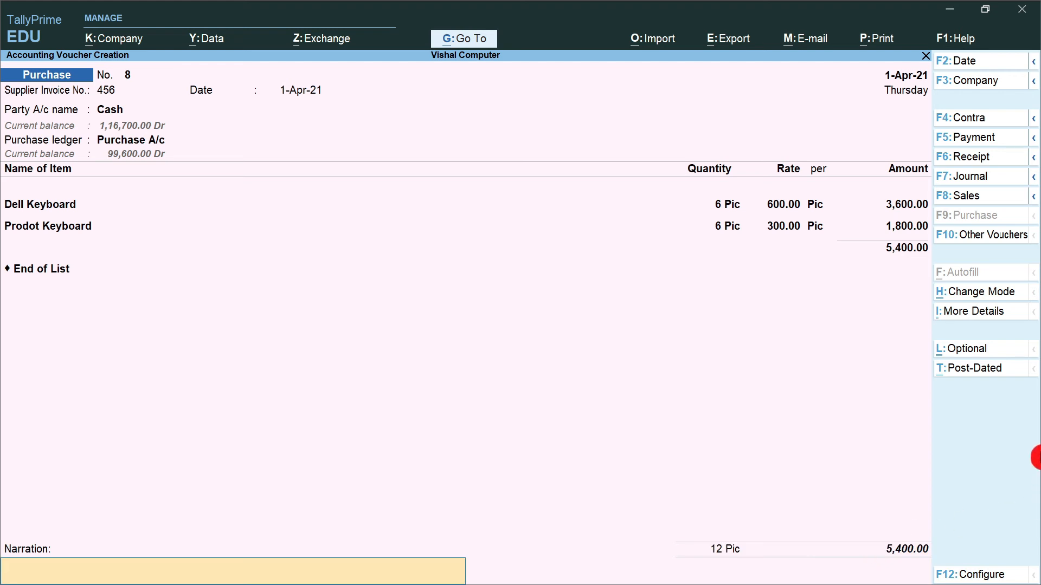
{"action": "type", "text": "Keyboard purchsed by cash"}
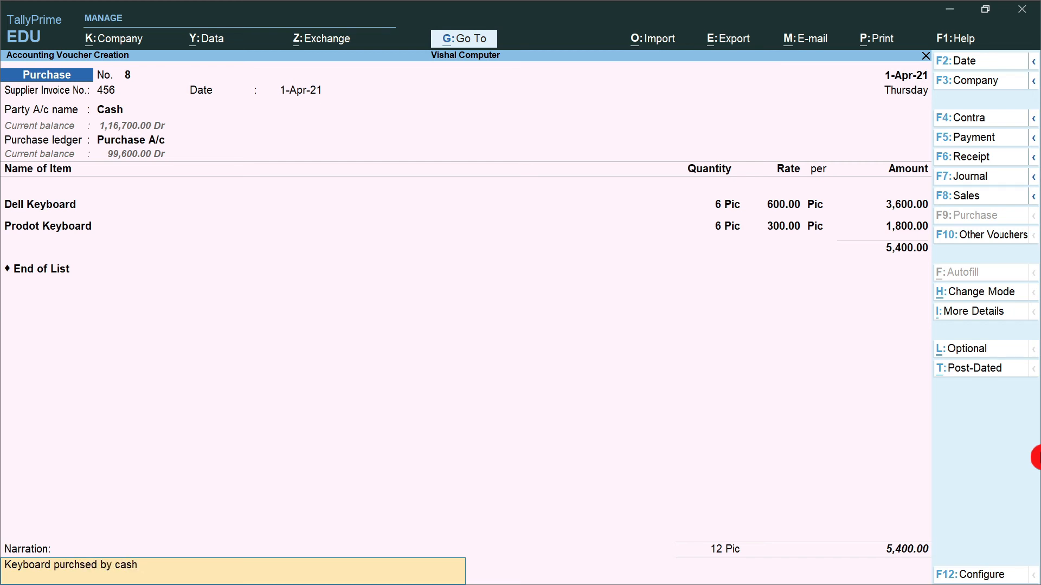
{"action": "key", "text": "Return"}
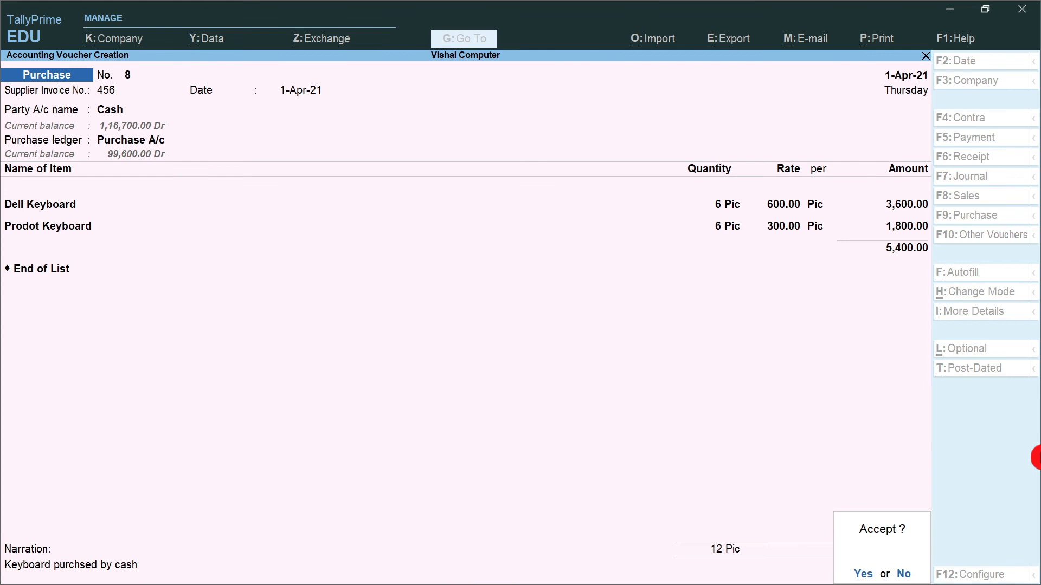
{"action": "key", "text": "Return"}
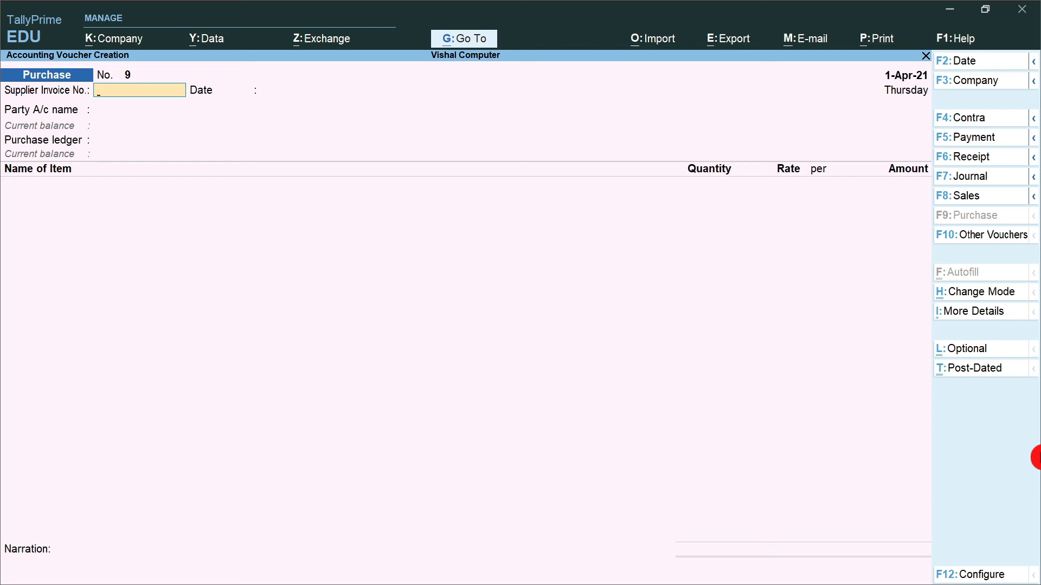
Leave voucher creation and open the Stock Summary report from the Gateway of Tally.
{"action": "key", "text": "Escape"}
{"action": "key", "text": "y"}
{"action": "key", "text": "Down"}
{"action": "key", "text": "Down"}
{"action": "key", "text": "Down"}
{"action": "key", "text": "Down"}
{"action": "key", "text": "Down"}
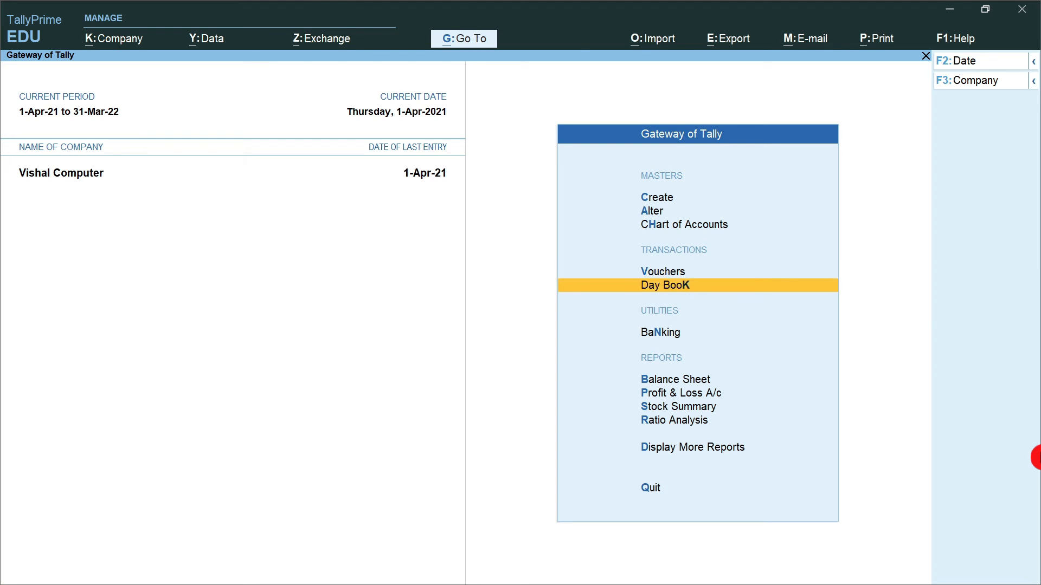
{"action": "key", "text": "Return"}
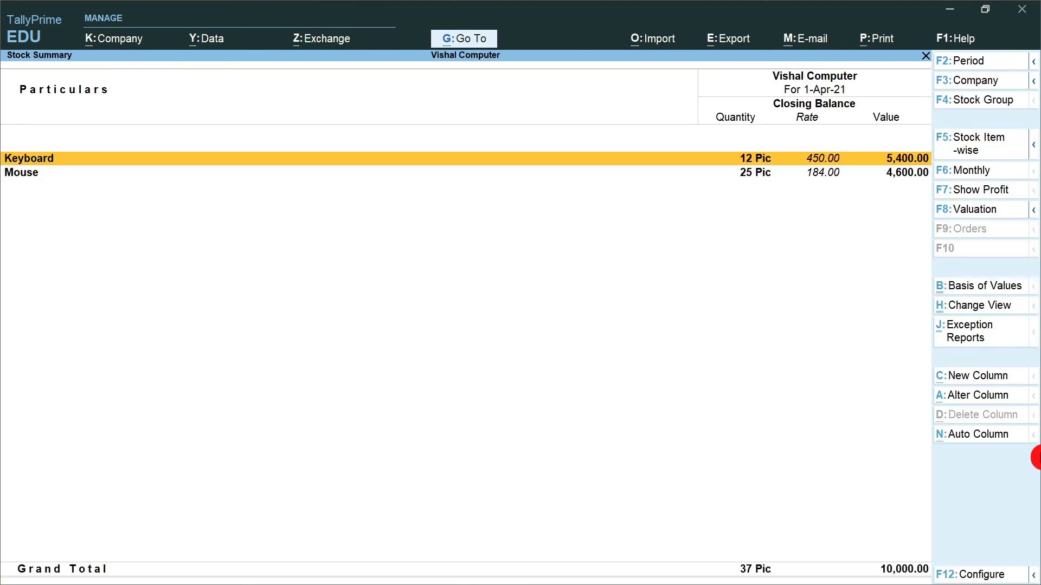
Examine the stock group balances and the individual items in the Keyboard group, and close the Stock Summary.
{"action": "key", "text": "Down"}
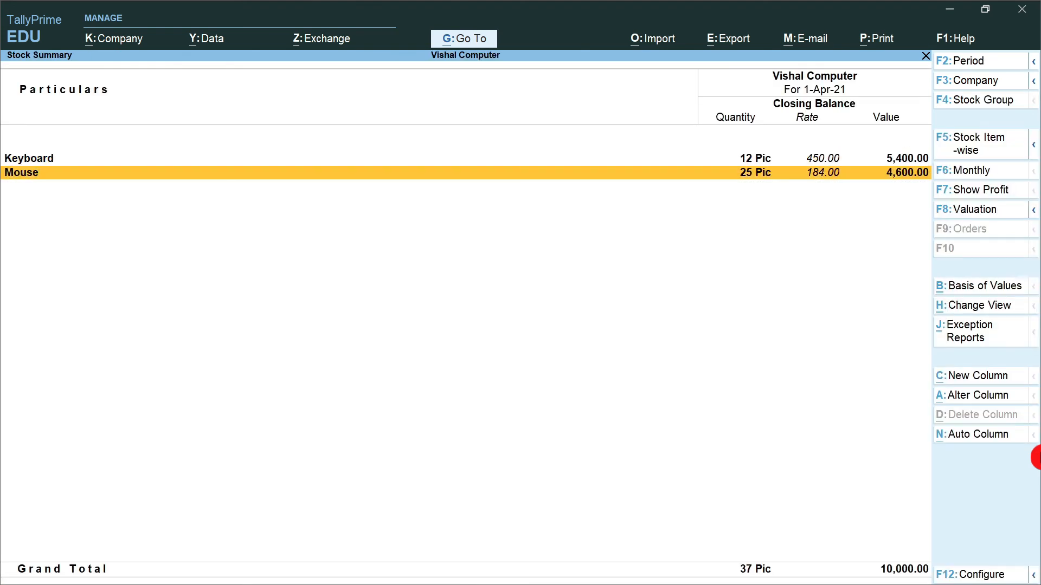
{"action": "key", "text": "Up"}
{"action": "key", "text": "Down"}
{"action": "key", "text": "Up"}
{"action": "key", "text": "Return"}
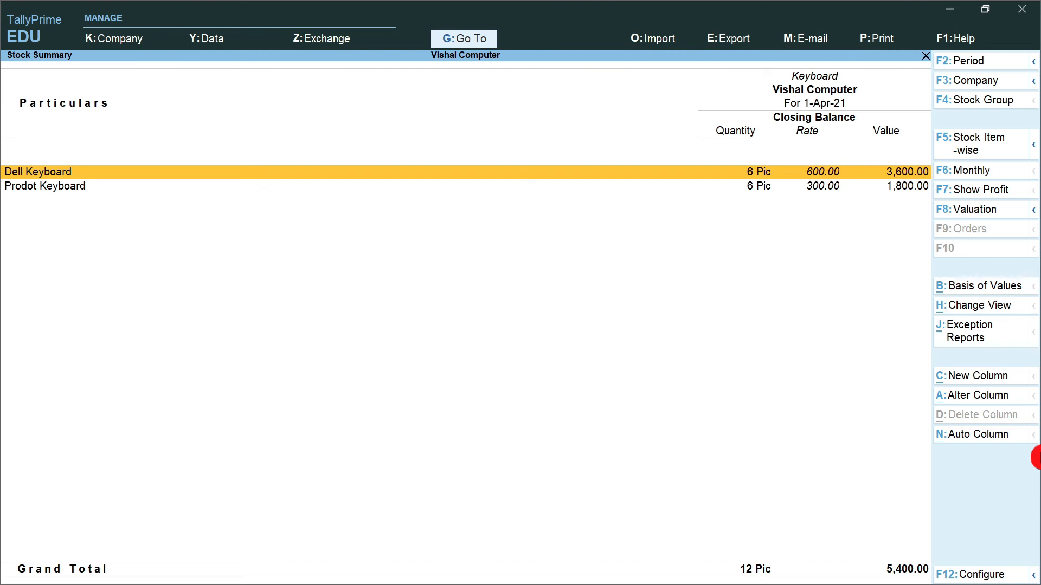
{"action": "key", "text": "Down"}
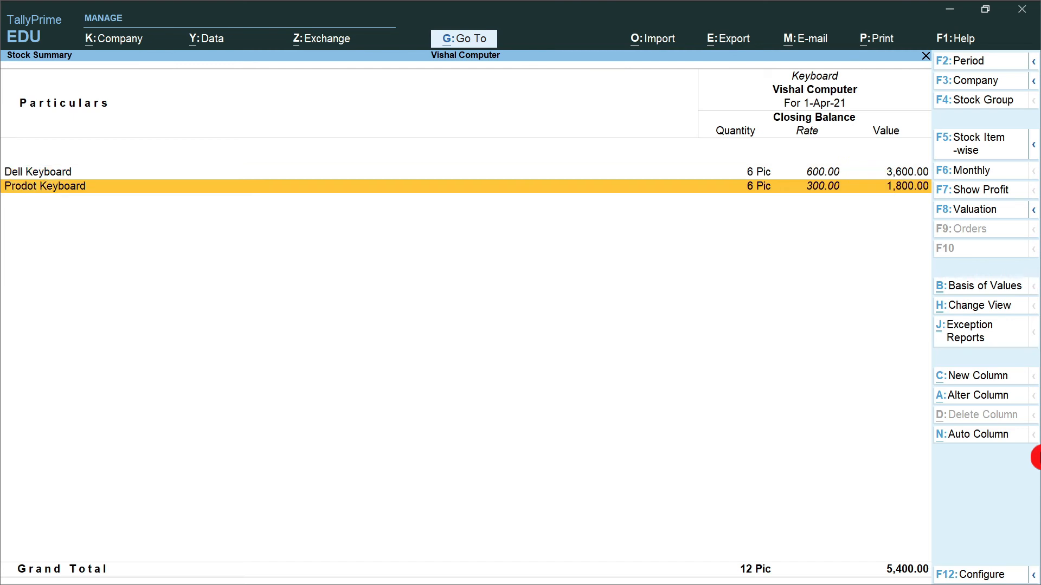
{"action": "key", "text": "Escape"}
{"action": "key", "text": "Escape"}
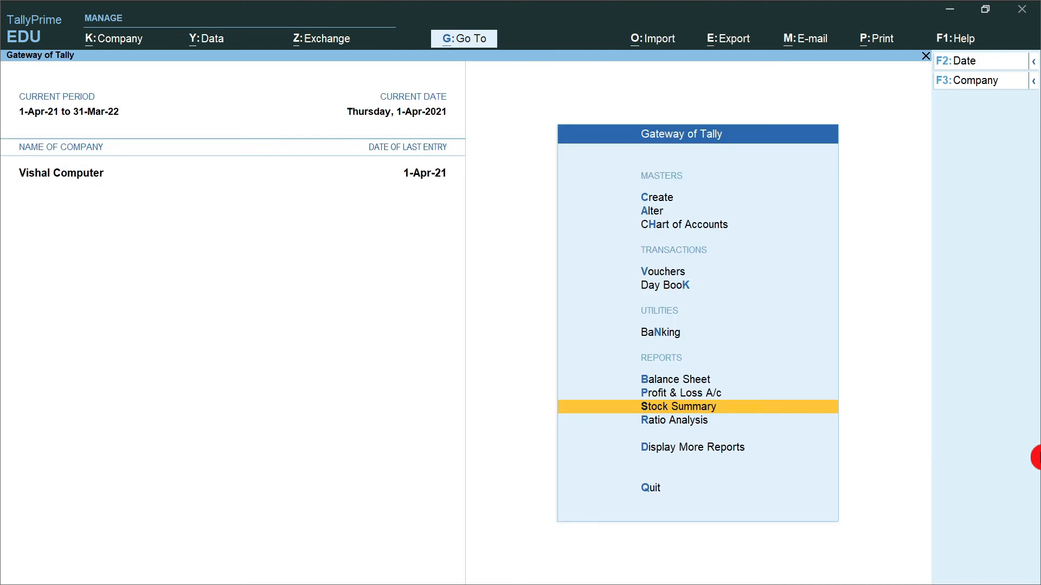
Switch to the Inventory Exercise slide to read the Q4 Dell Mouse sale, and return to TallyPrime.
{"action": "key", "text": "Up"}
{"action": "key", "text": "Up"}
{"action": "key", "text": "Up"}
{"action": "key", "text": "Up"}
{"action": "key", "text": "Up"}
{"action": "key", "text": "Up"}
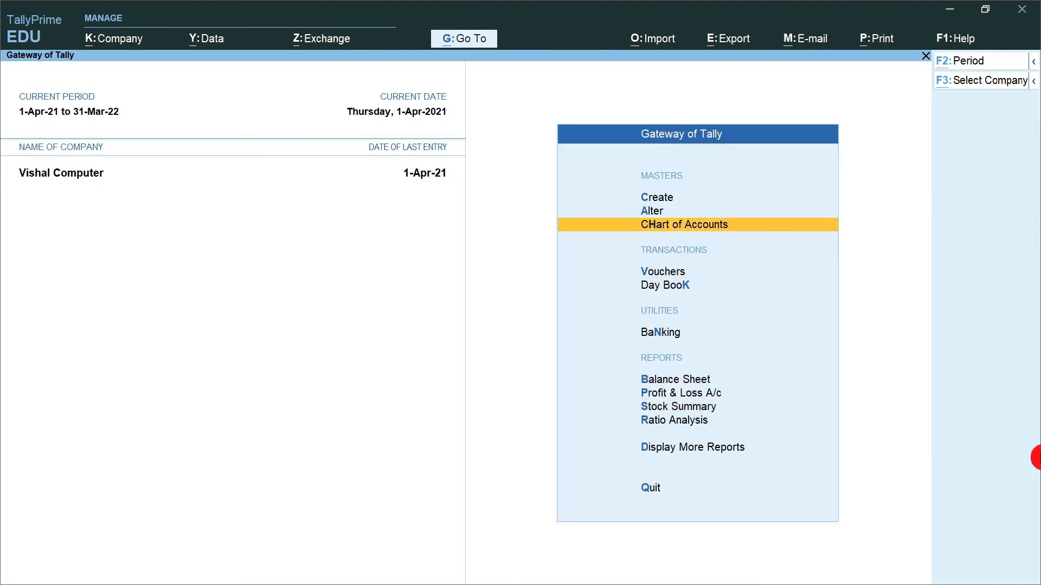
{"action": "key", "text": "alt+Tab"}
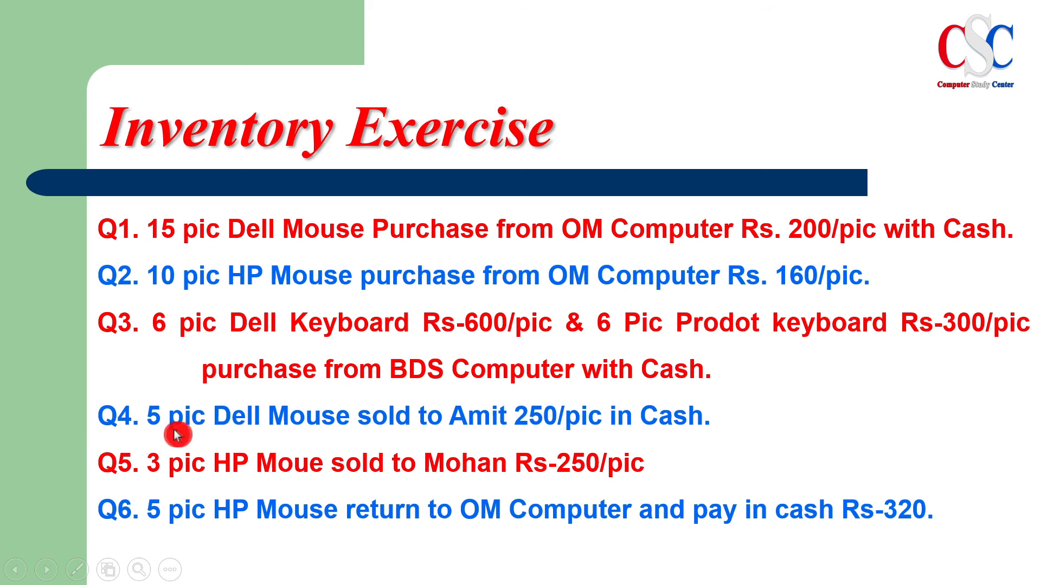
{"action": "key", "text": "alt+Tab"}
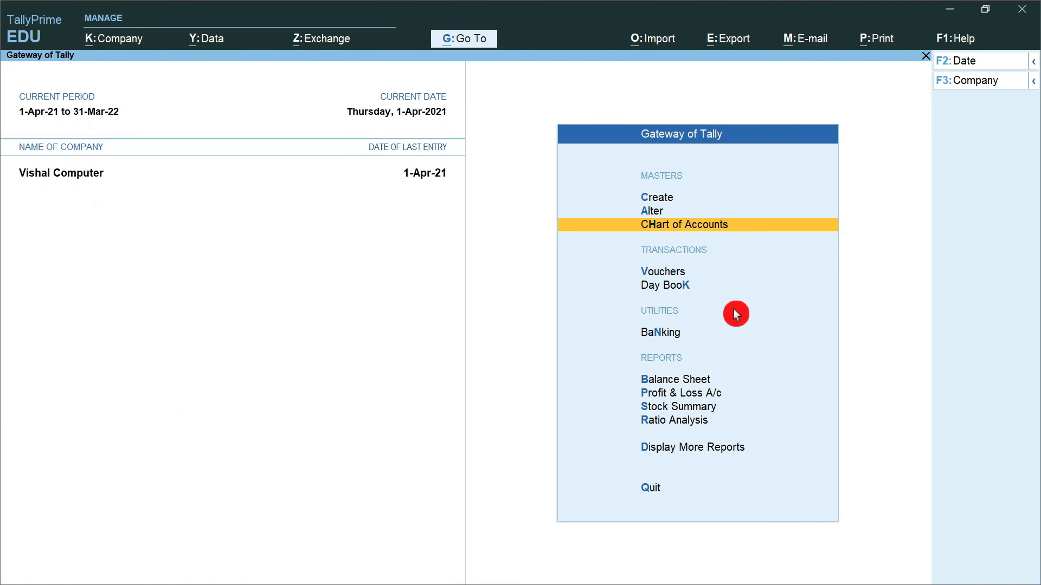
Start a new Sales voucher with Cash as the party account and accept the default dispatch and party details.
{"action": "left_click", "coordinate": [734, 289]}
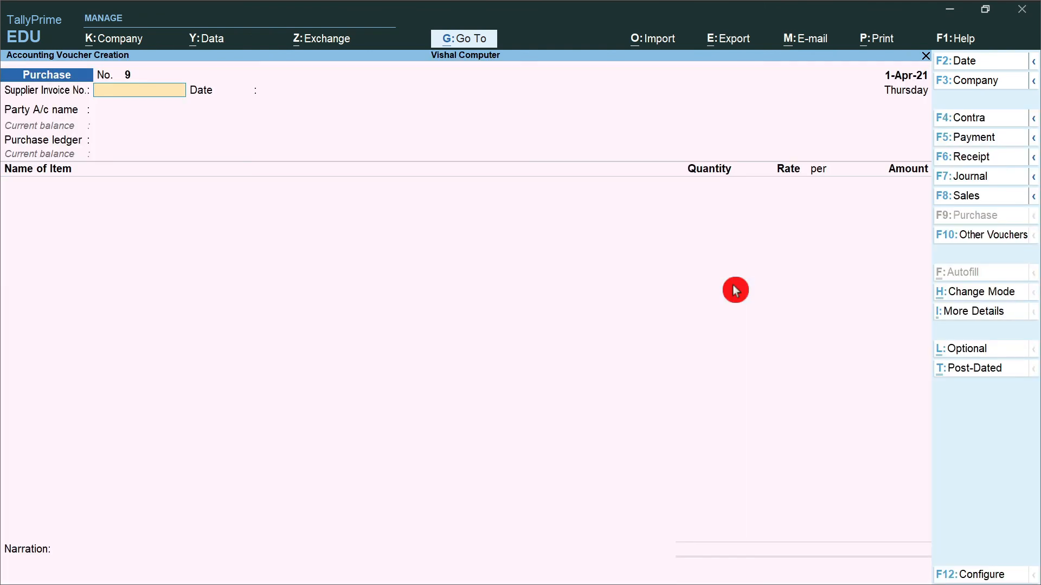
{"action": "left_click", "coordinate": [981, 202]}
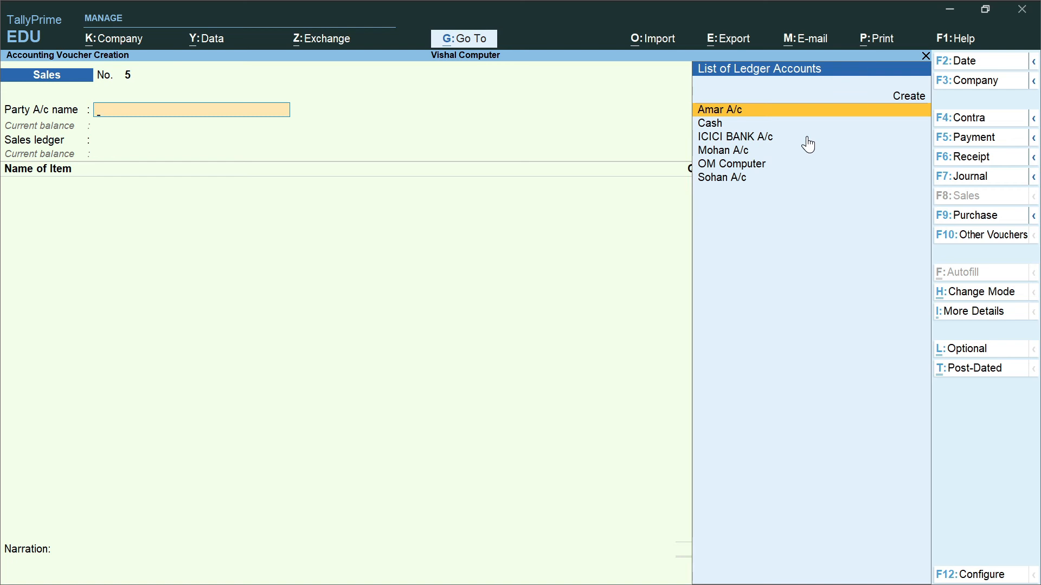
{"action": "key", "text": "Down"}
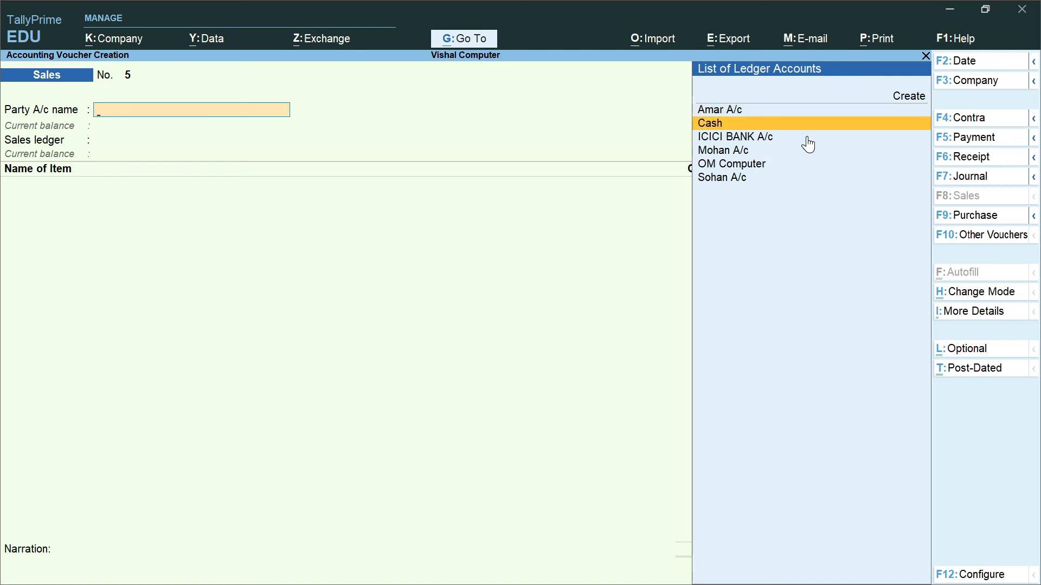
{"action": "key", "text": "Return"}
{"action": "key", "text": "Return"}
{"action": "key", "text": "Return"}
{"action": "key", "text": "Return"}
{"action": "key", "text": "Return"}
{"action": "key", "text": "Return"}
{"action": "key", "text": "Return"}
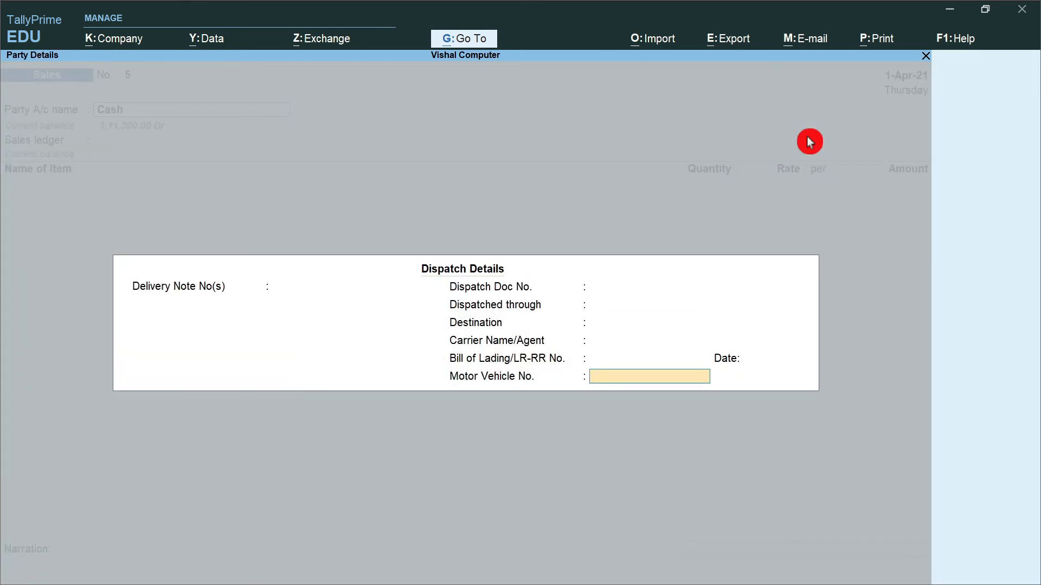
{"action": "key", "text": "Return"}
{"action": "key", "text": "Return"}
{"action": "key", "text": "Return"}
{"action": "key", "text": "Return"}
{"action": "key", "text": "Return"}
{"action": "key", "text": "Return"}
{"action": "key", "text": "Return"}
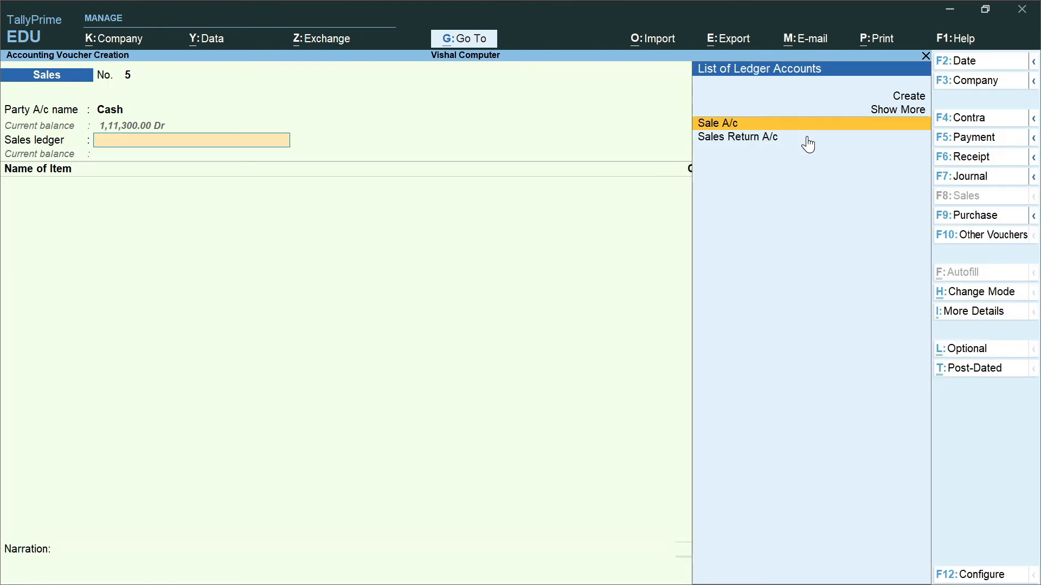
Choose Sale A/c as the sales ledger and Mouse as the item sold.
{"action": "key", "text": "Return"}
{"action": "left_click", "coordinate": [809, 142]}
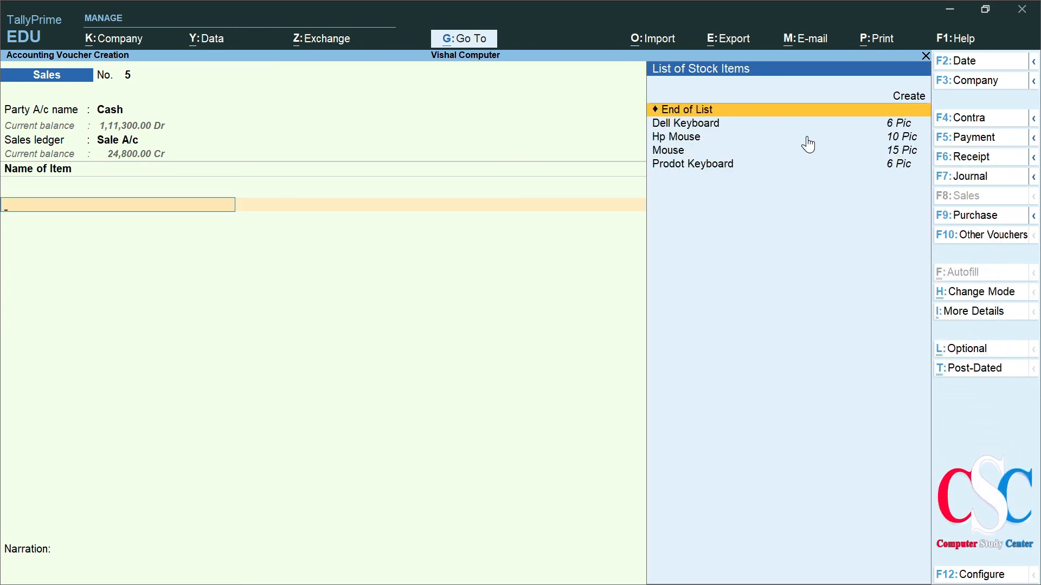
{"action": "type", "text": "m"}
{"action": "left_click", "coordinate": [809, 140]}
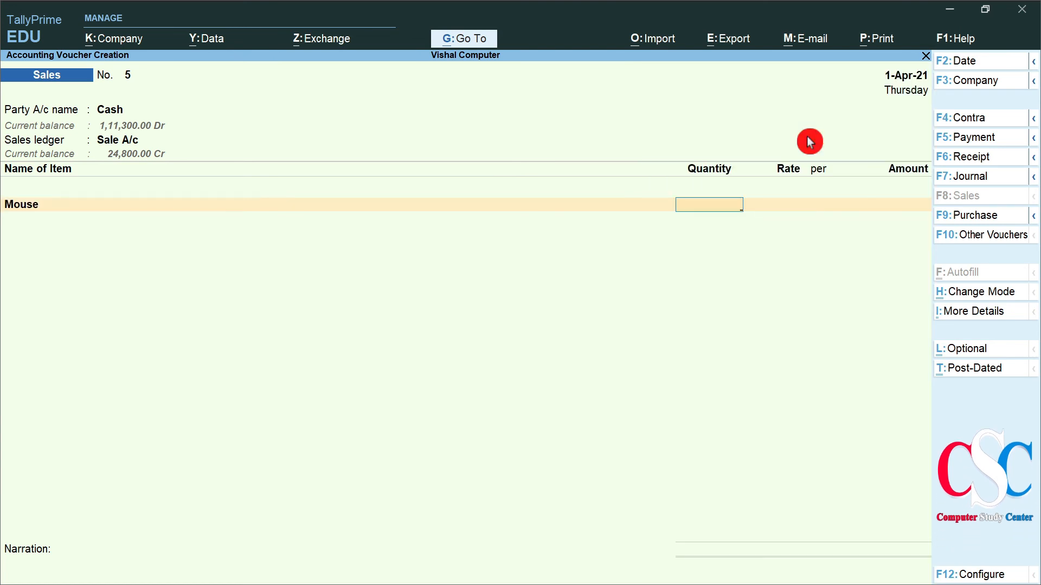
Set the Mouse sale line to quantity 5 Pic at a rate of 250 per Pic and end the item list.
{"action": "type", "text": "5"}
{"action": "key", "text": "Return"}
{"action": "type", "text": "250"}
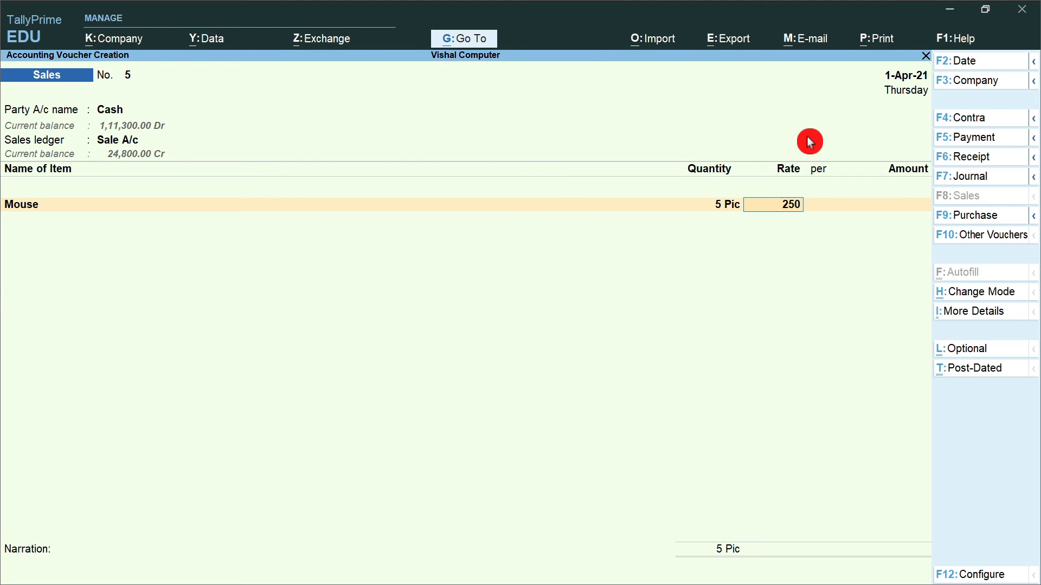
{"action": "key", "text": "Return"}
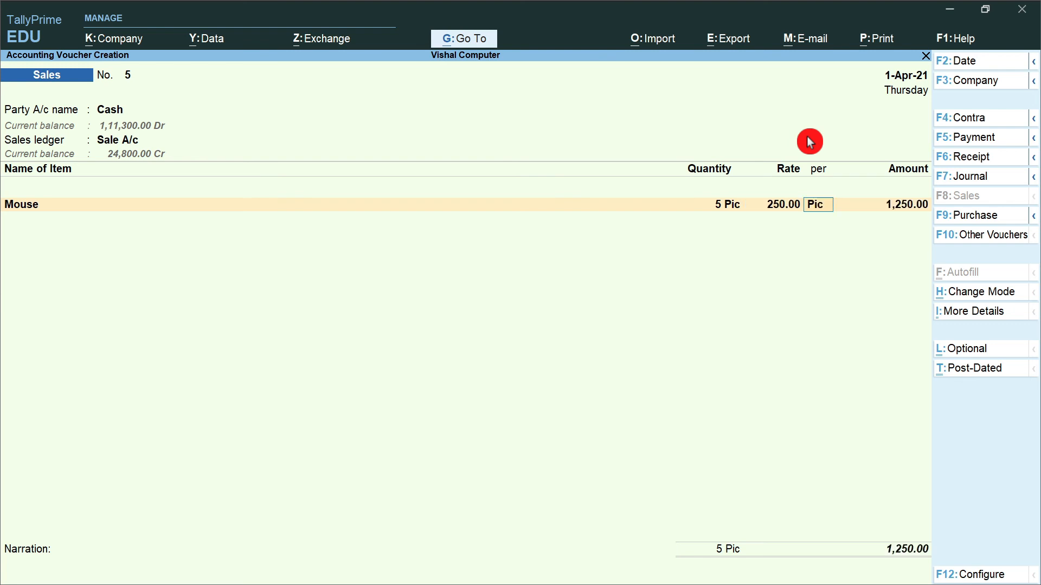
{"action": "key", "text": "Return"}
{"action": "key", "text": "Return"}
{"action": "key", "text": "Return"}
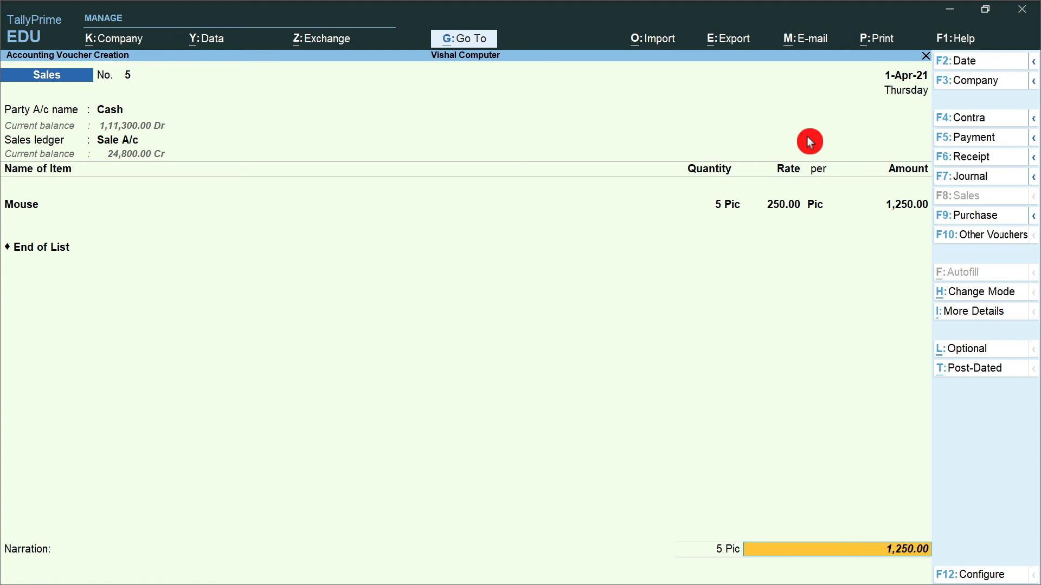
Enter the narration "Dell Mouse sold by cash" and save the sales voucher.
{"action": "key", "text": "Return"}
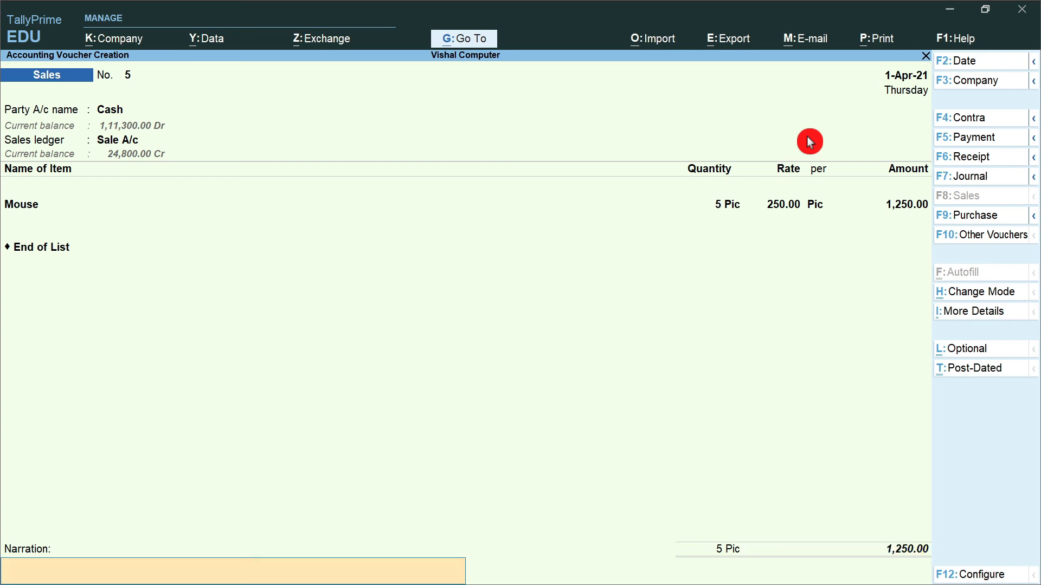
{"action": "type", "text": "Dell Mouse sold by cash"}
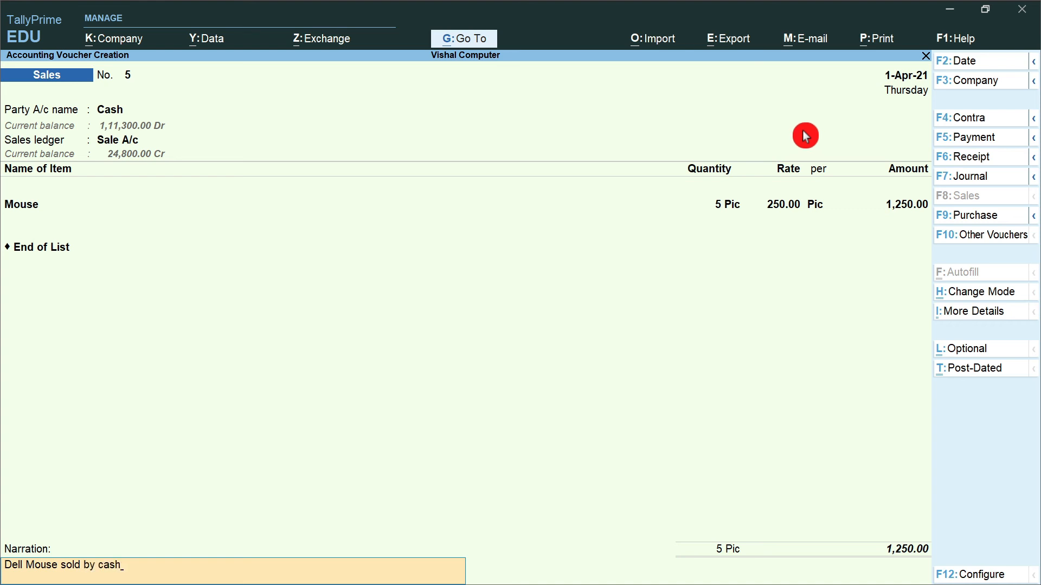
{"action": "key", "text": "Return"}
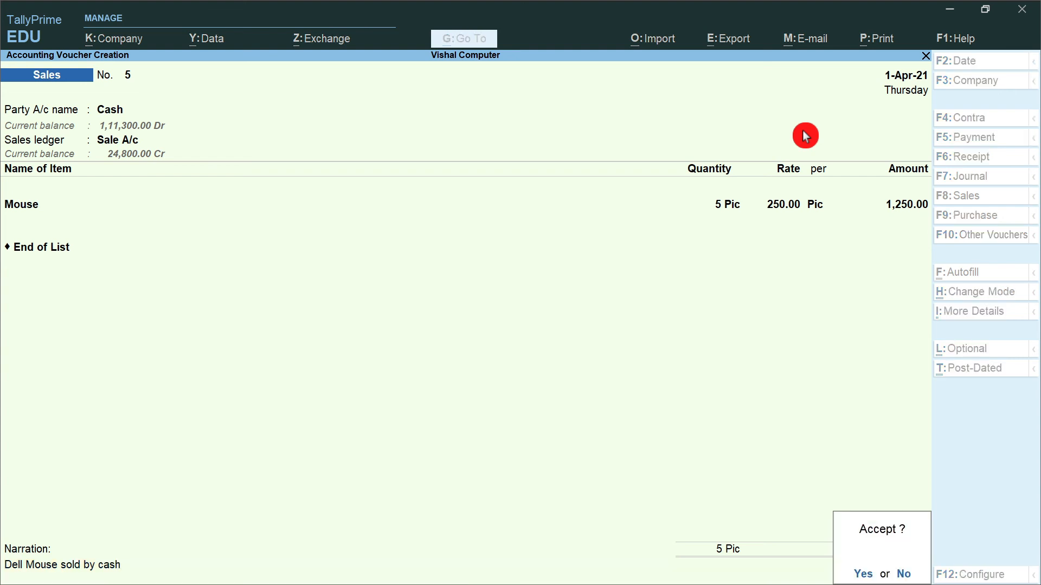
{"action": "key", "text": "Return"}
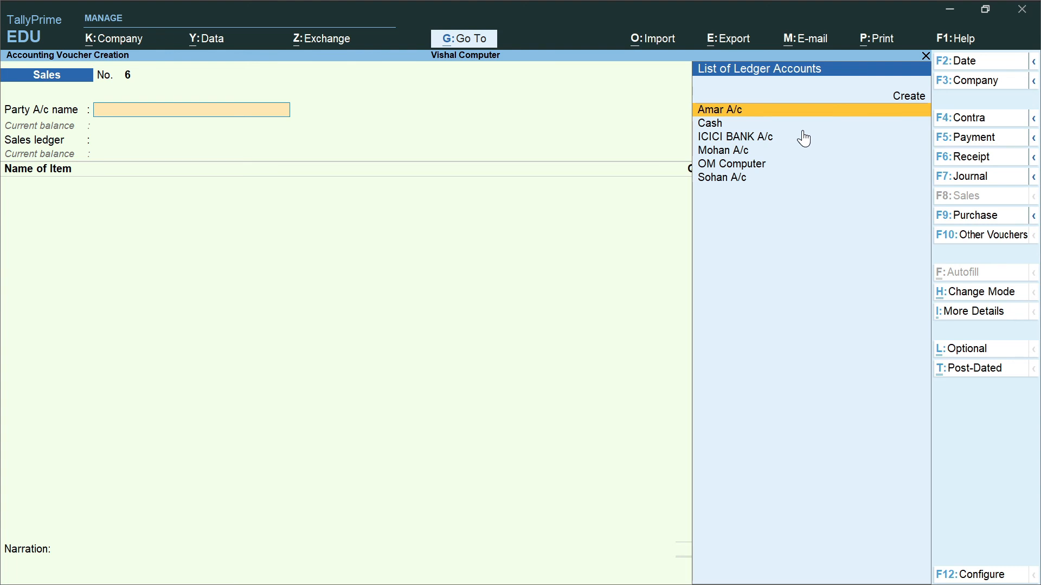
Check Q5 on the exercise slide, select that customer's ledger as the Sales voucher's party, and accept the default dispatch and party details.
{"action": "key", "text": "alt+Tab"}
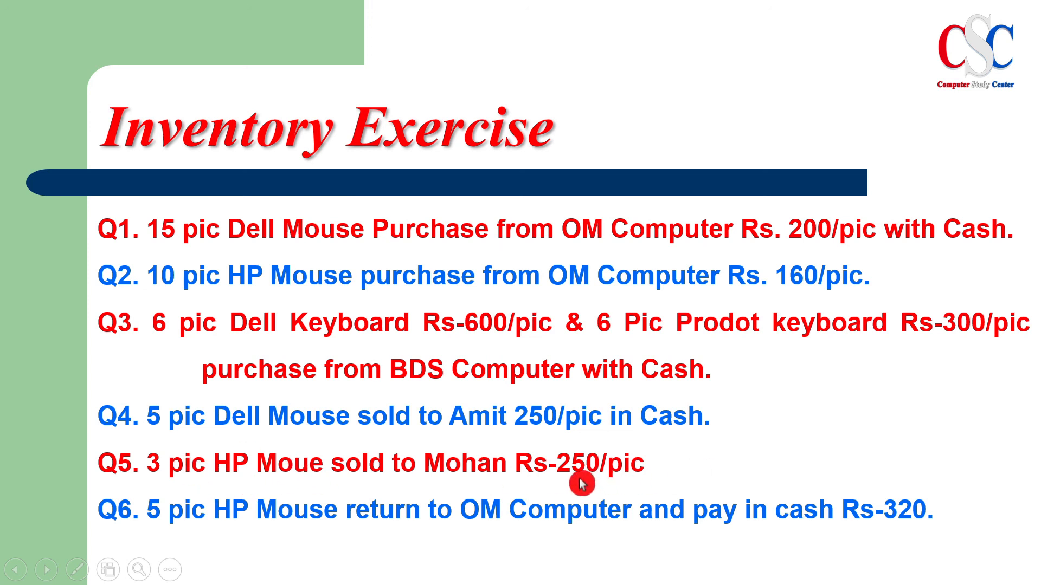
{"action": "key", "text": "alt+Tab"}
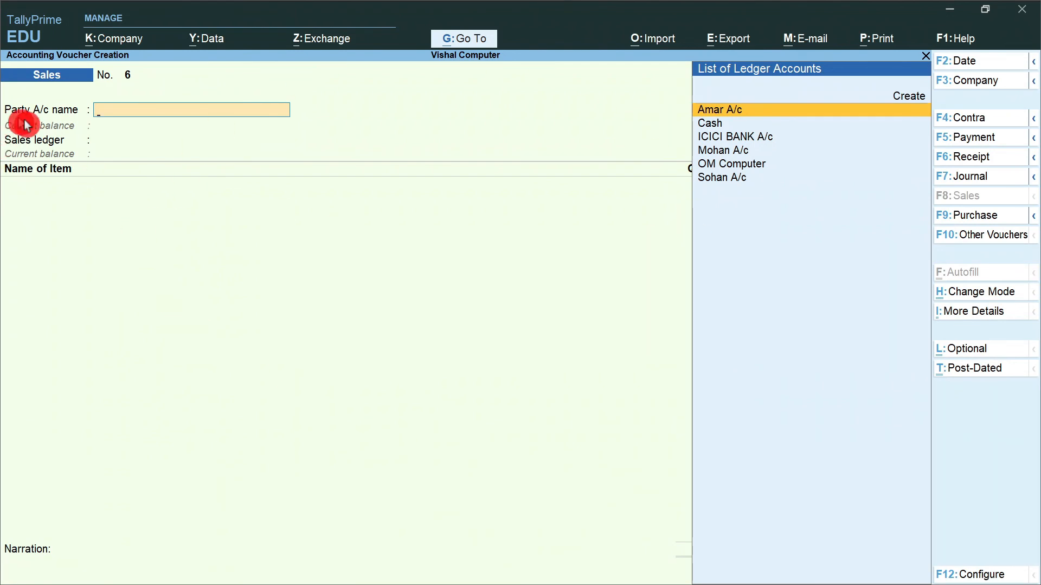
{"action": "key", "text": "Down"}
{"action": "key", "text": "Down"}
{"action": "key", "text": "Down"}
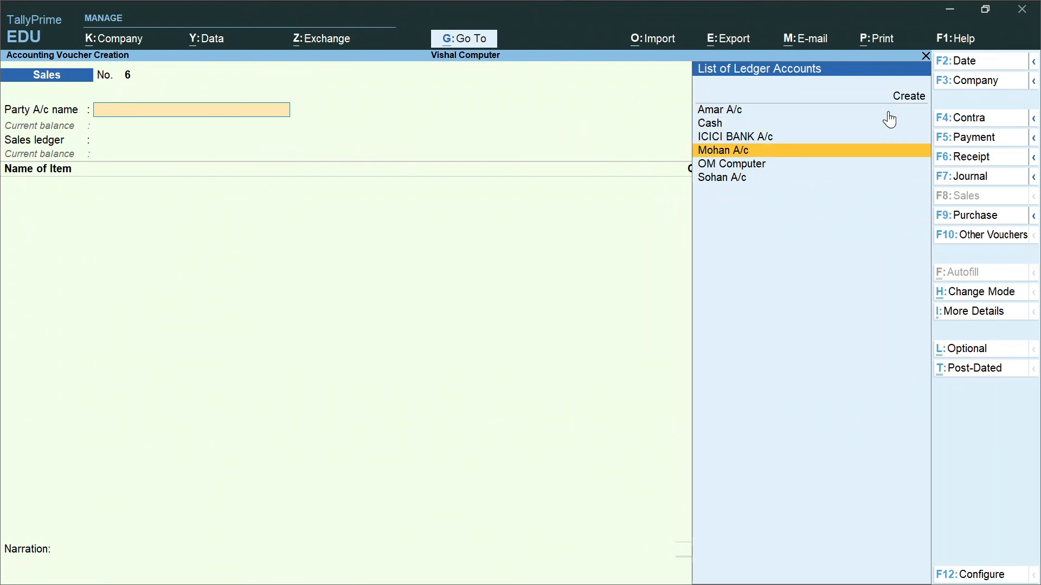
{"action": "key", "text": "Return"}
{"action": "key", "text": "Return"}
{"action": "key", "text": "Return"}
{"action": "key", "text": "Return"}
{"action": "key", "text": "Return"}
{"action": "key", "text": "Return"}
{"action": "key", "text": "Return"}
{"action": "key", "text": "Return"}
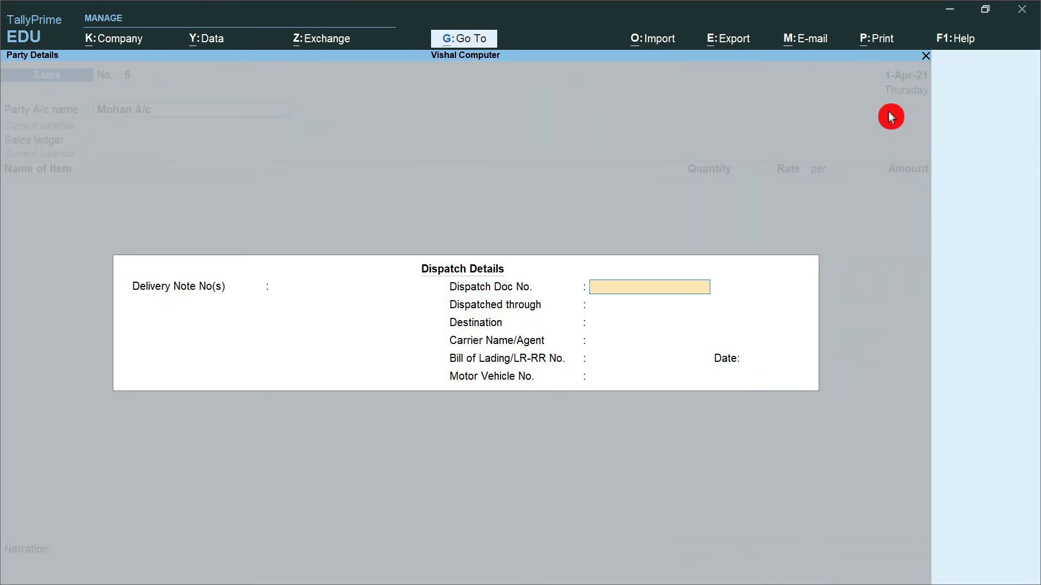
{"action": "key", "text": "Return"}
{"action": "key", "text": "Return"}
{"action": "key", "text": "Return"}
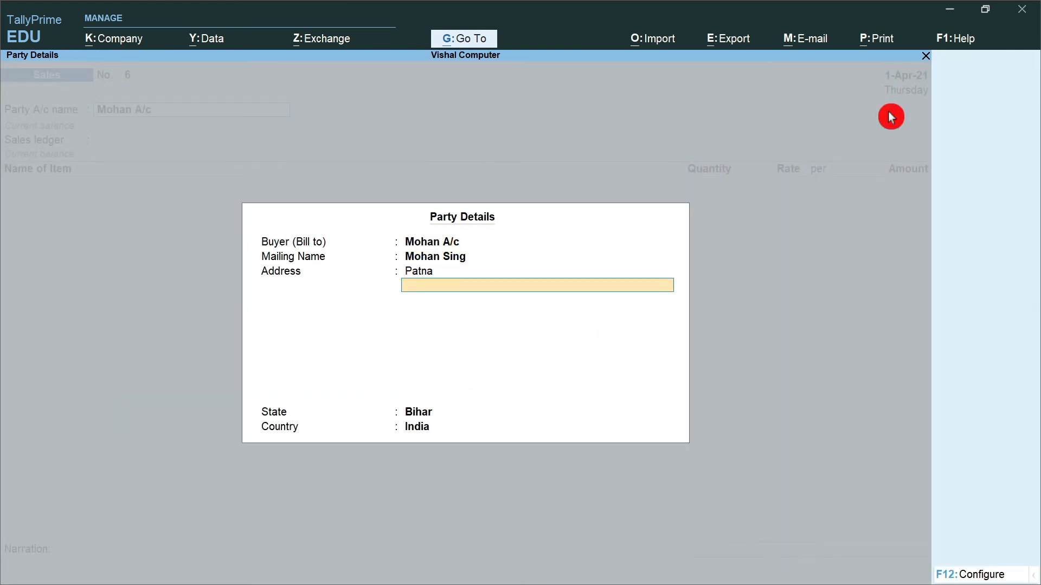
{"action": "key", "text": "Return"}
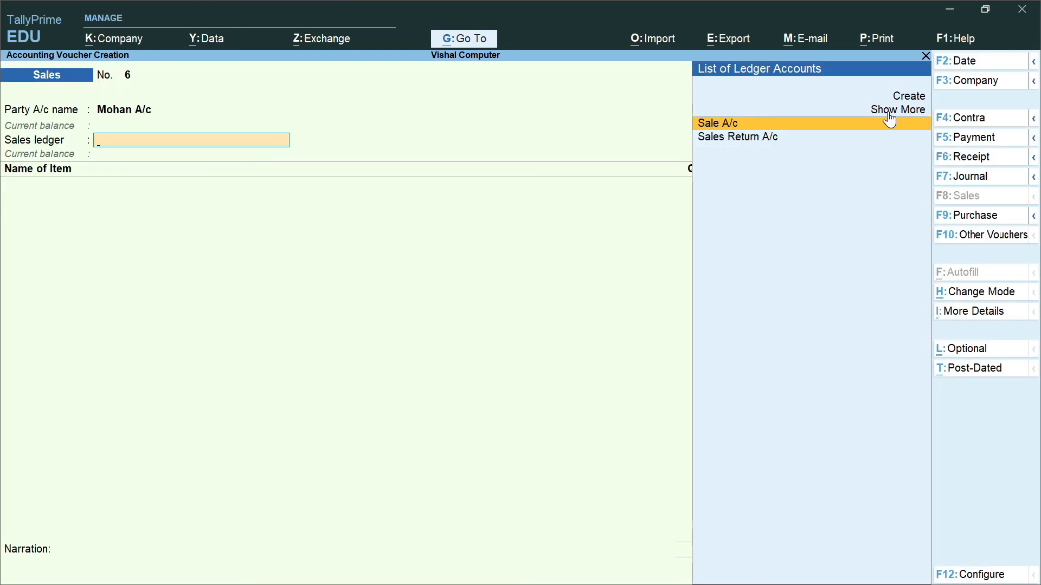
Choose Sale A/c as the sales ledger and Hp Mouse as the item sold.
{"action": "left_click", "coordinate": [890, 120]}
{"action": "type", "text": "Hp"}
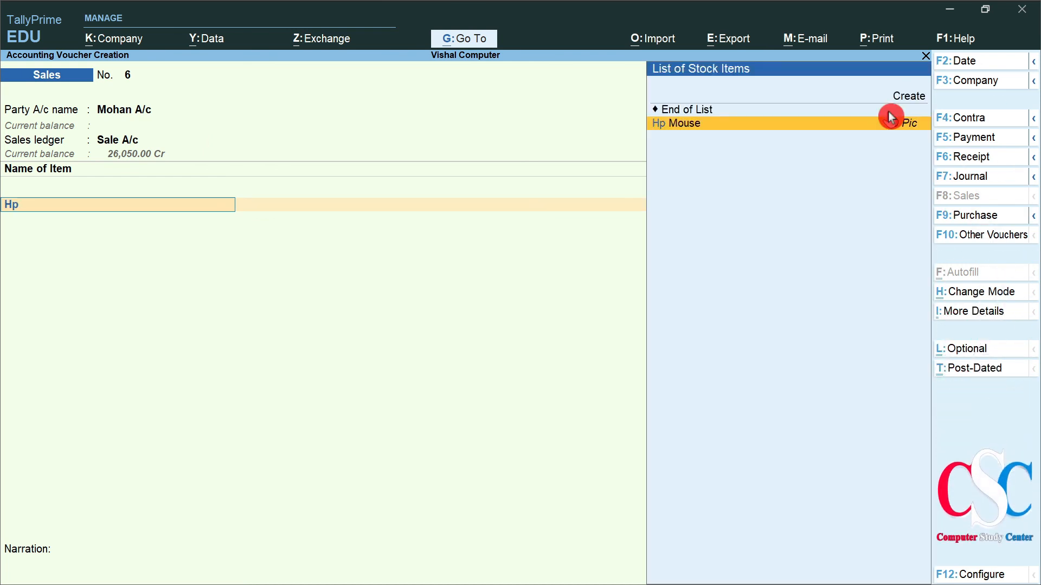
{"action": "left_click", "coordinate": [890, 119]}
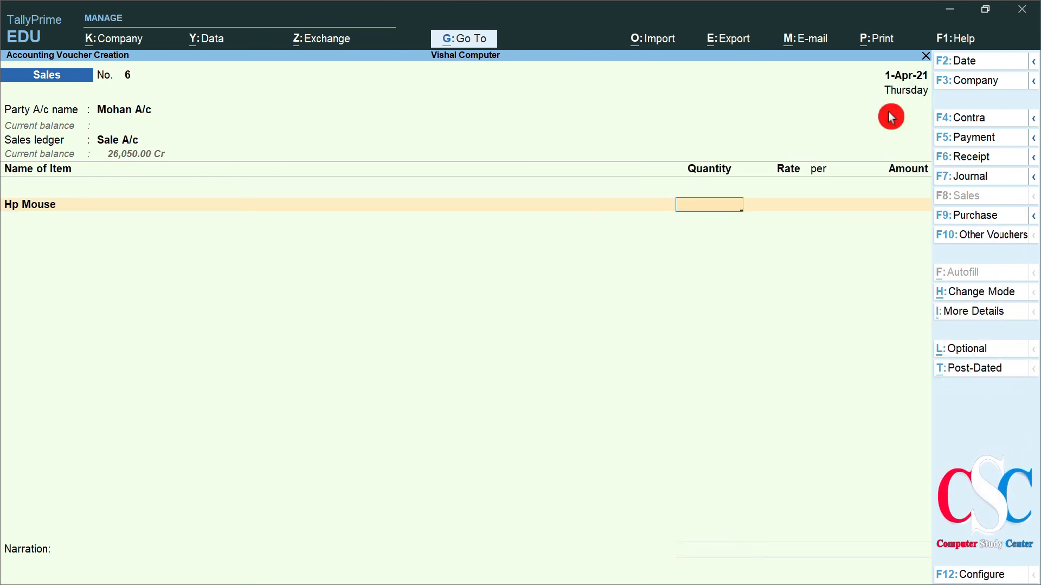
Set the Hp Mouse sale line to quantity 3 Pic at a rate of 250 per Pic and end the item list.
{"action": "type", "text": "3"}
{"action": "key", "text": "Return"}
{"action": "type", "text": "250"}
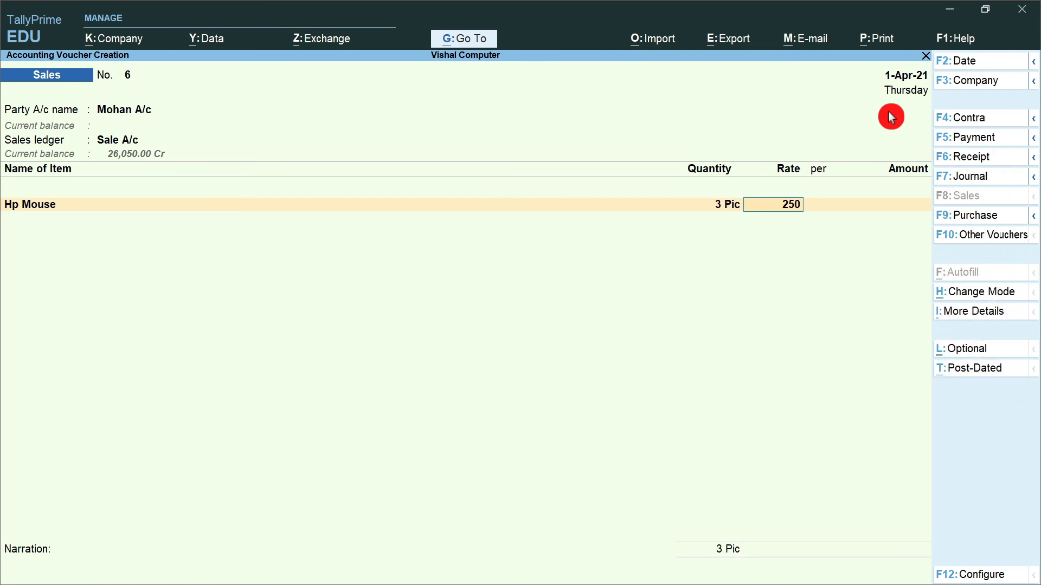
{"action": "key", "text": "Return"}
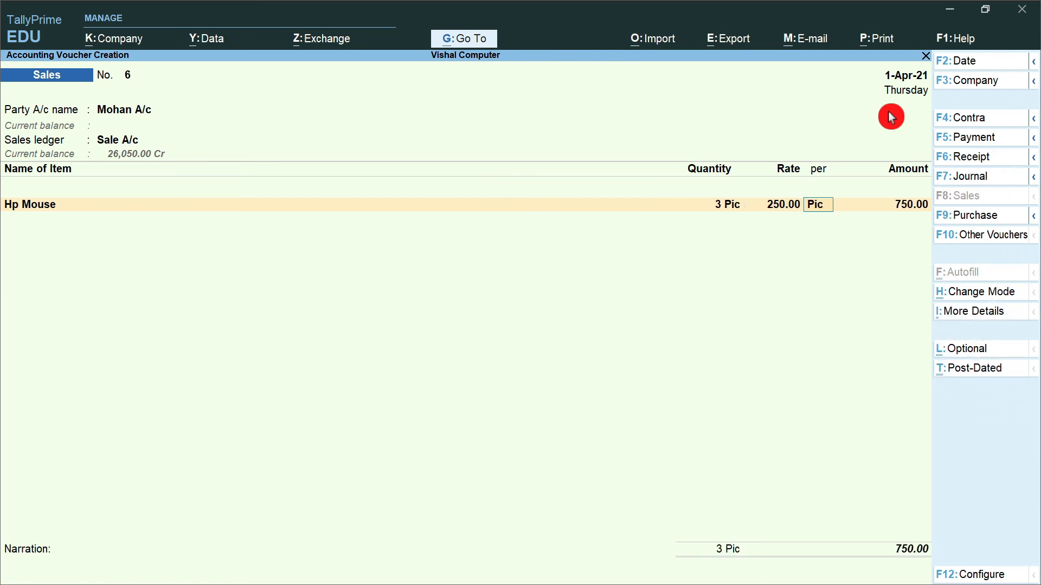
{"action": "key", "text": "Return"}
{"action": "key", "text": "Return"}
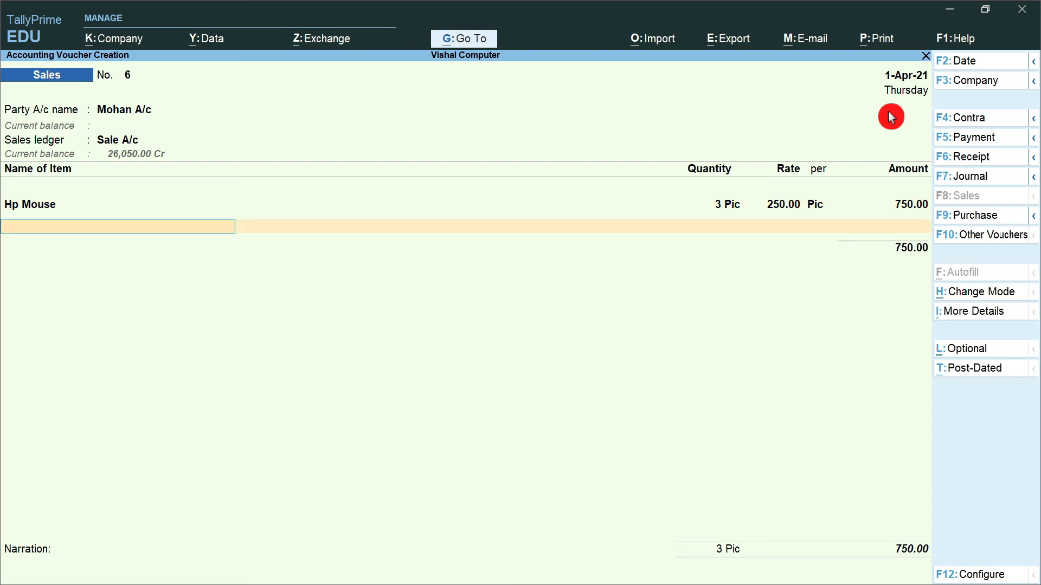
{"action": "key", "text": "Return"}
{"action": "key", "text": "Return"}
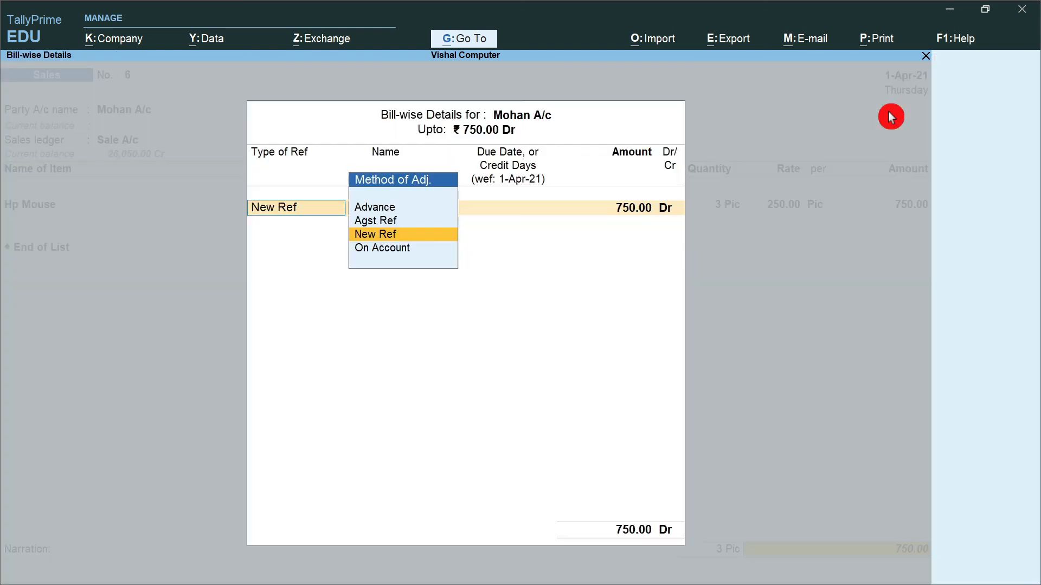
Accept the bill-wise details for the full amount as New Ref 6 with no due date or credit days.
{"action": "key", "text": "Return"}
{"action": "key", "text": "Return"}
{"action": "key", "text": "Return"}
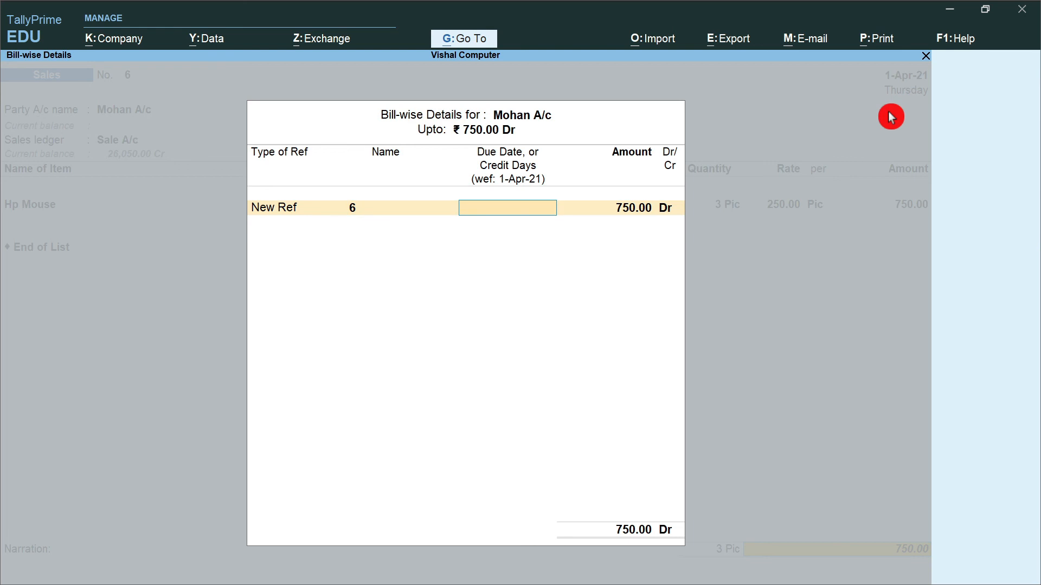
{"action": "key", "text": "Return"}
{"action": "key", "text": "Return"}
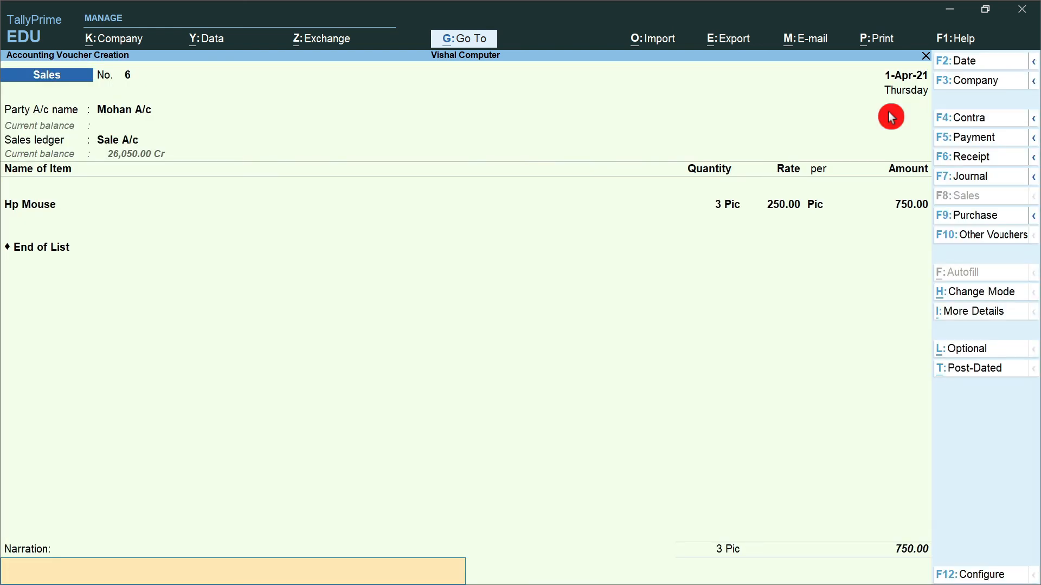
Enter a narration saying the hp mouse was sold to the customer on "cradit" and save the sales voucher.
{"action": "type", "text": "hp mouse sold to mohan on cradit"}
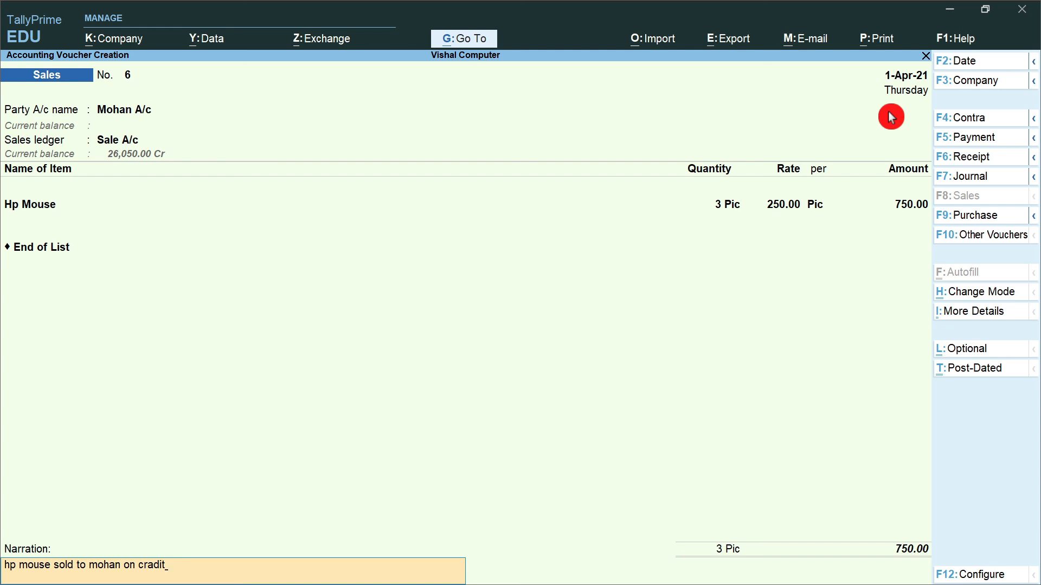
{"action": "key", "text": "Return"}
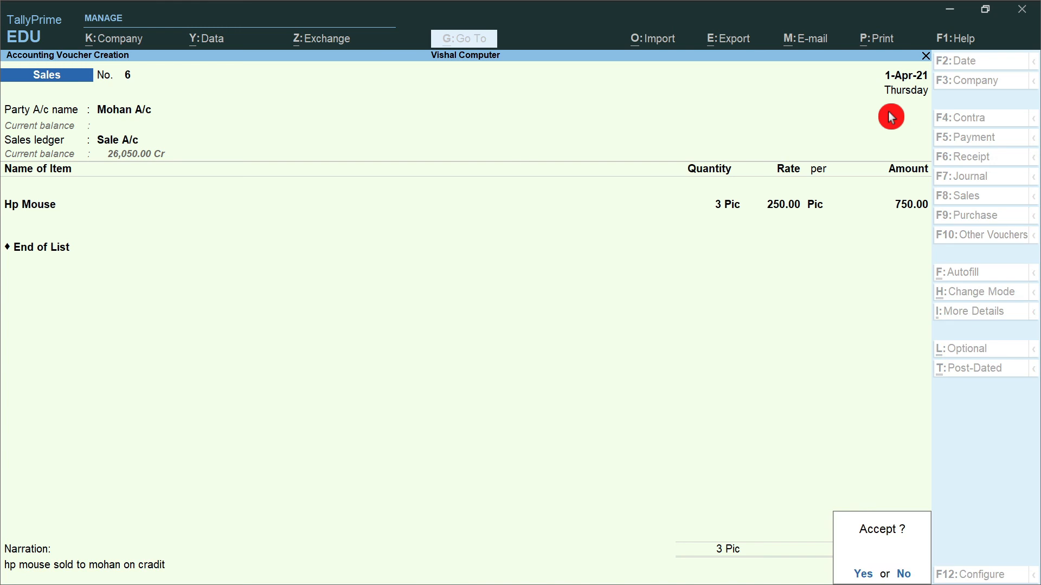
{"action": "key", "text": "Return"}
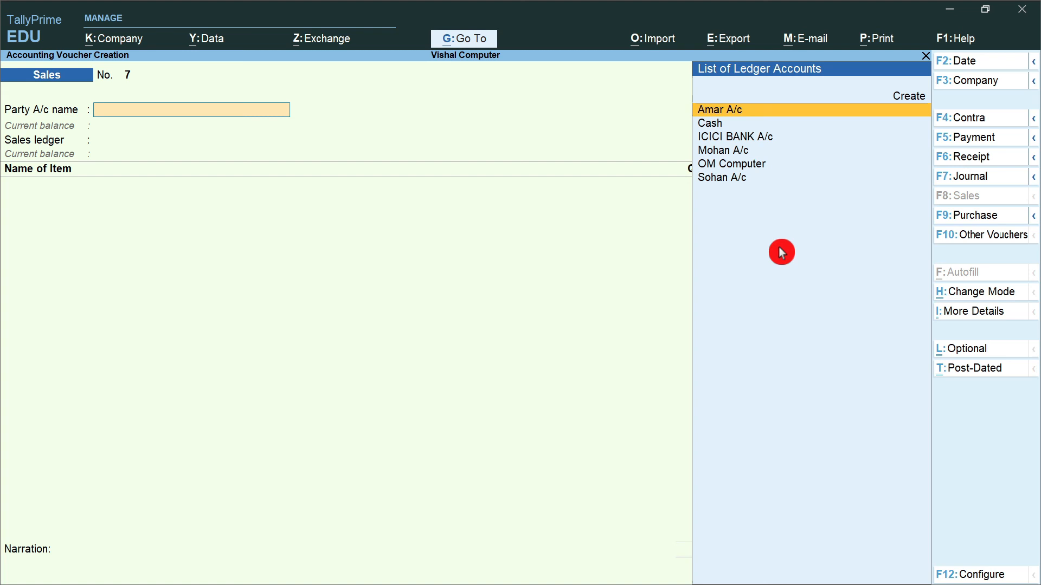
Leave the new blank sales voucher and open the Stock Summary report from the Gateway of Tally.
{"action": "key", "text": "alt+Tab"}
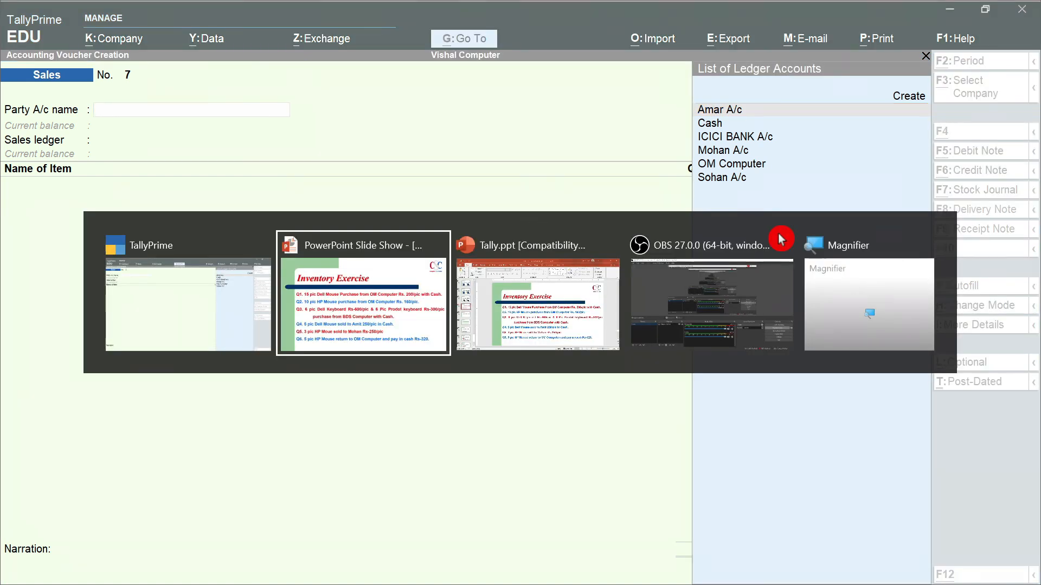
{"action": "key", "text": "Escape"}
{"action": "key", "text": "y"}
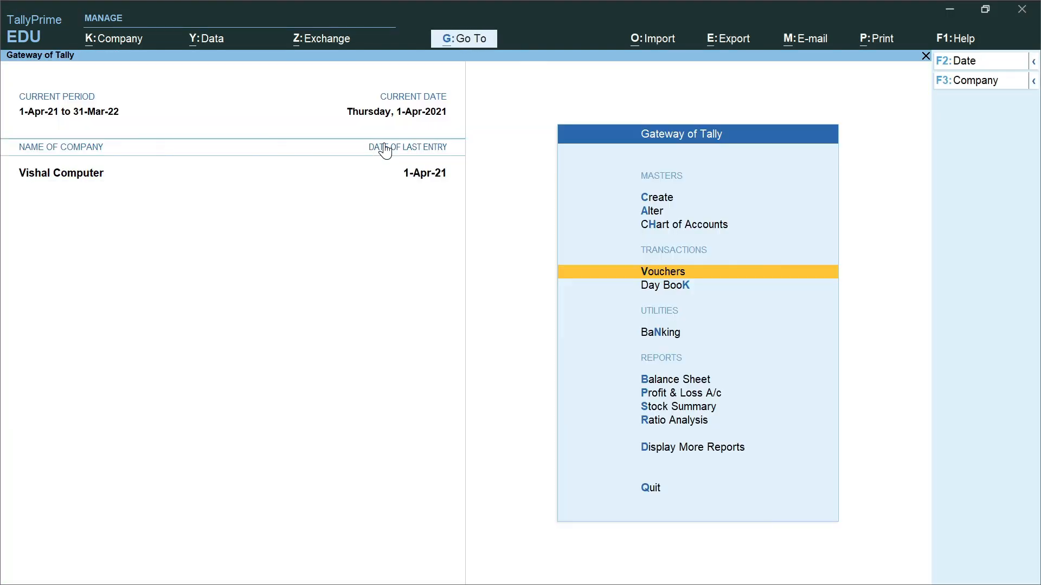
{"action": "key", "text": "Down"}
{"action": "key", "text": "Down"}
{"action": "key", "text": "Down"}
{"action": "key", "text": "Down"}
{"action": "key", "text": "Down"}
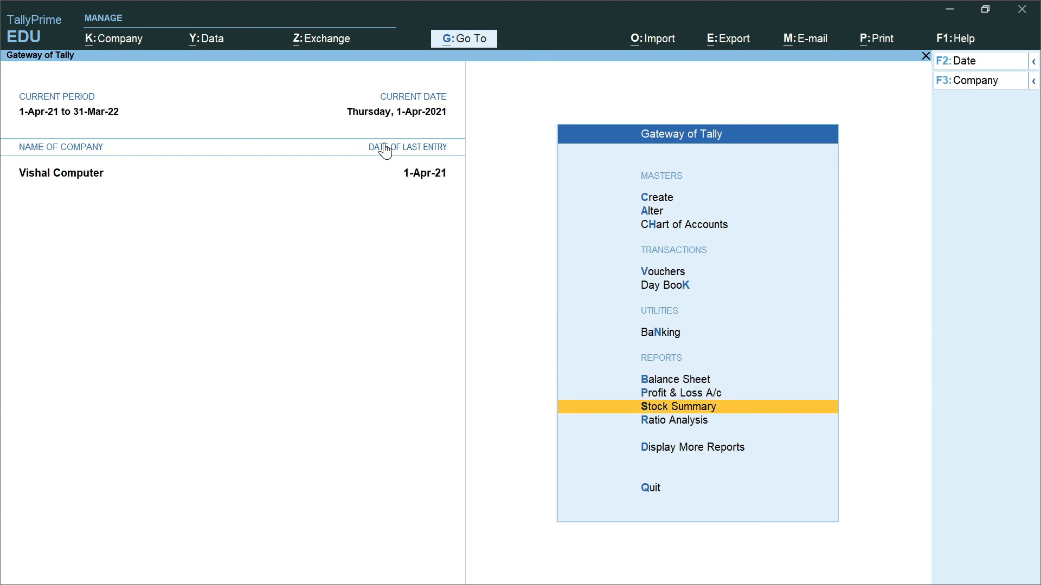
{"action": "key", "text": "Return"}
Open the Mouse stock group and examine the closing quantity, rate and value of Hp Mouse and Mouse.
{"action": "key", "text": "Down"}
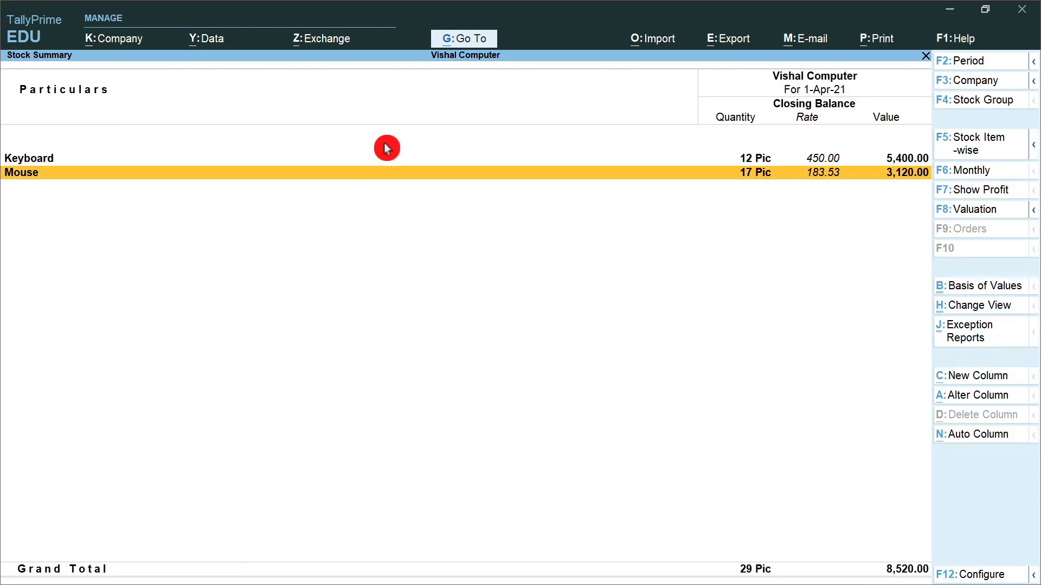
{"action": "key", "text": "Return"}
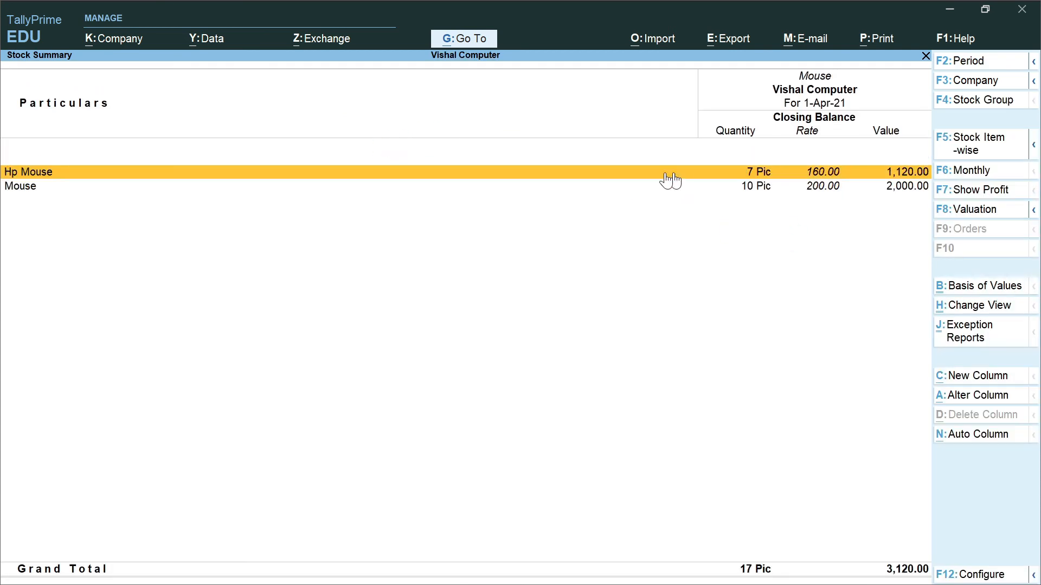
{"action": "key", "text": "Down"}
{"action": "key", "text": "Up"}
{"action": "left_click", "coordinate": [763, 203]}
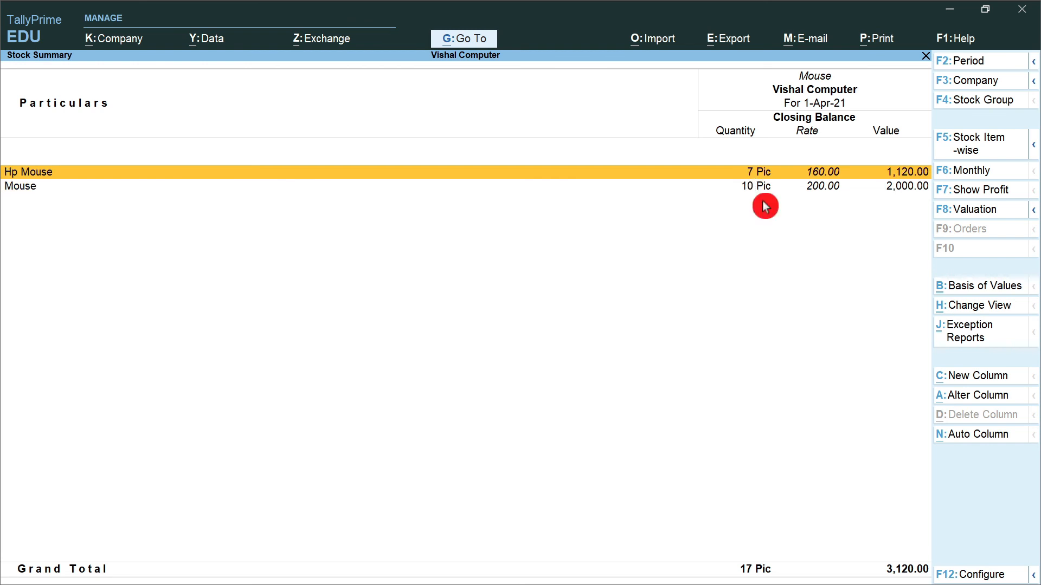
{"action": "key", "text": "Down"}
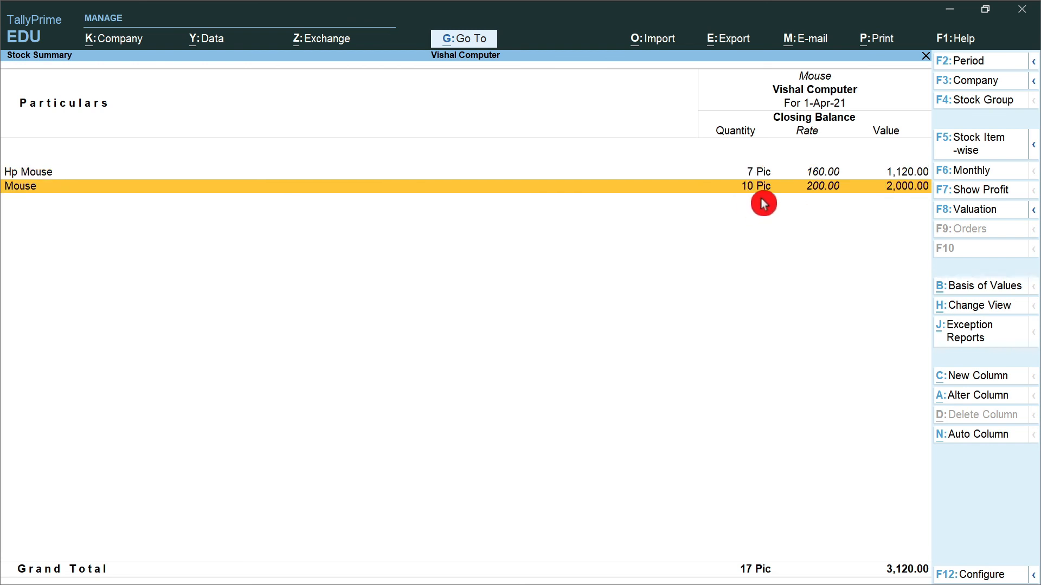
Open the Mouse item's monthly summary and examine its April inwards, outwards and closing balance.
{"action": "left_click", "coordinate": [765, 200]}
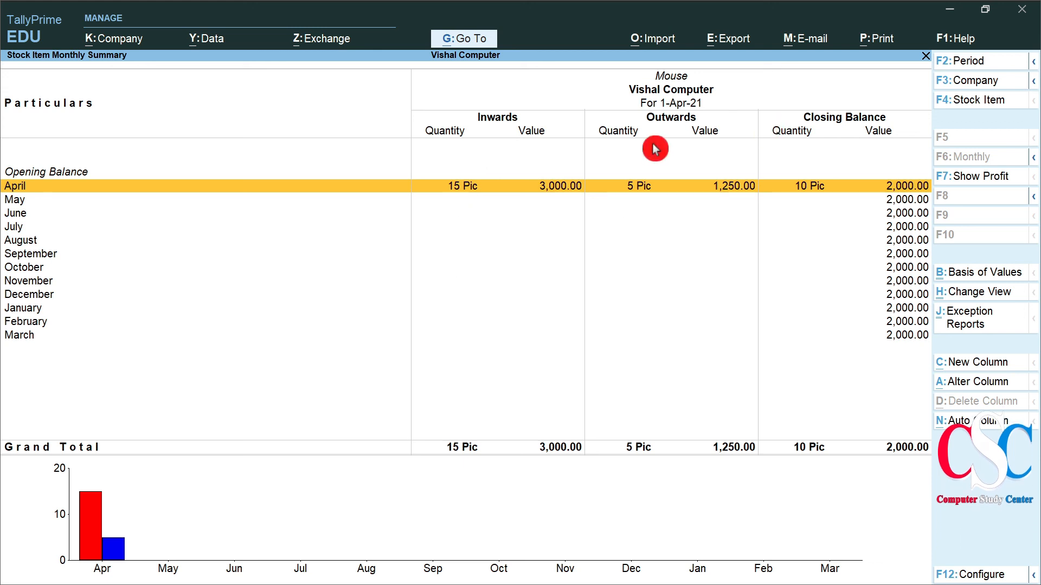
{"action": "left_click", "coordinate": [659, 204]}
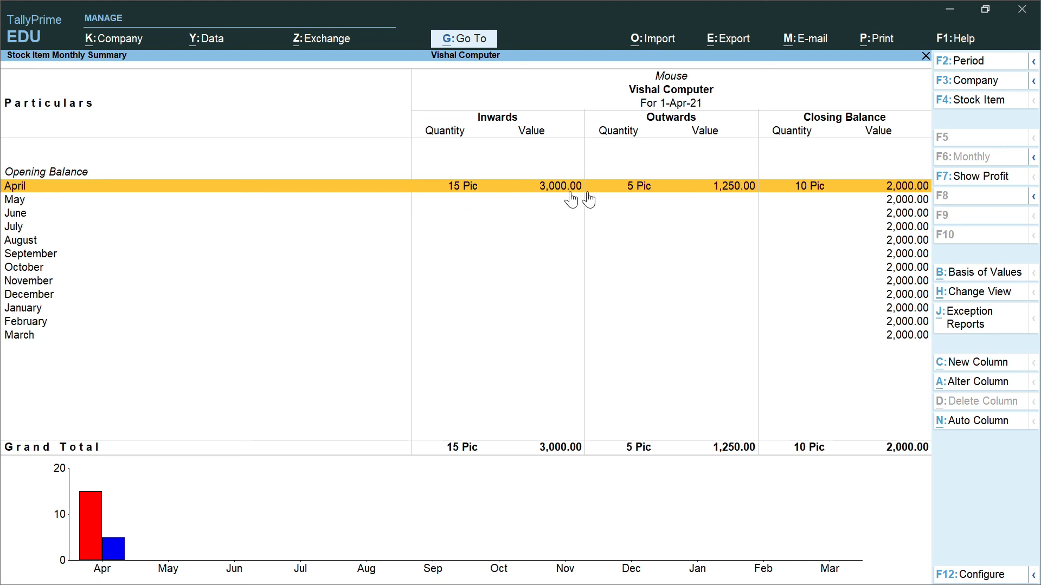
{"action": "left_click", "coordinate": [839, 168]}
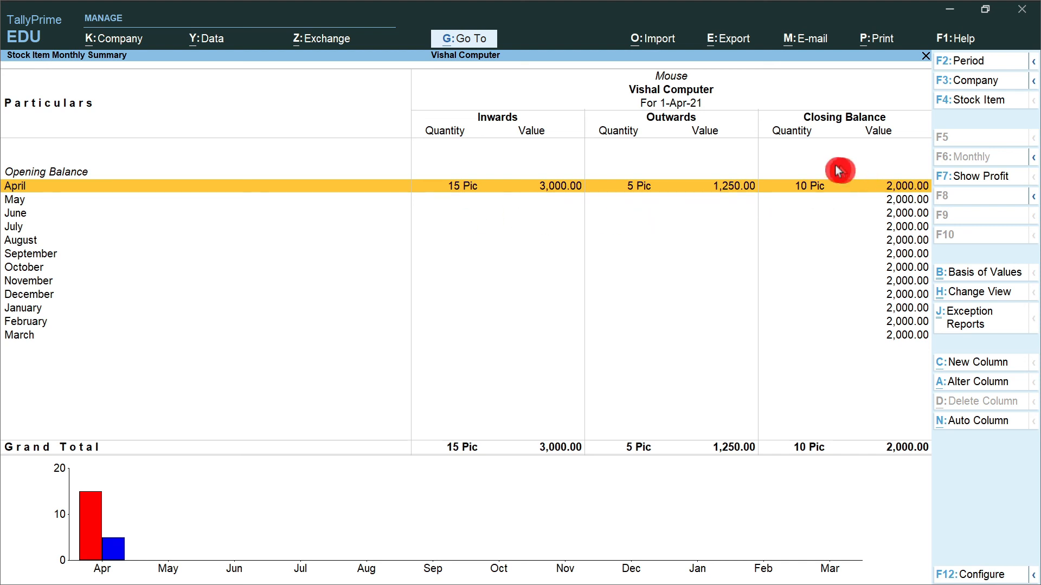
{"action": "left_click", "coordinate": [831, 175]}
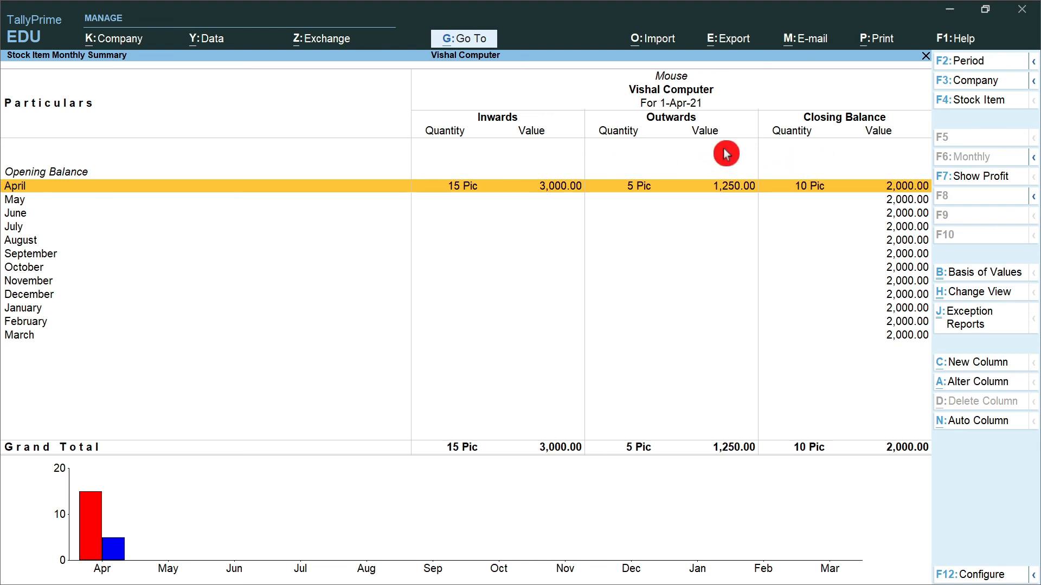
Return to the Mouse group, open the Hp Mouse monthly summary and examine its April inwards, outwards and closing balance.
{"action": "key", "text": "Escape"}
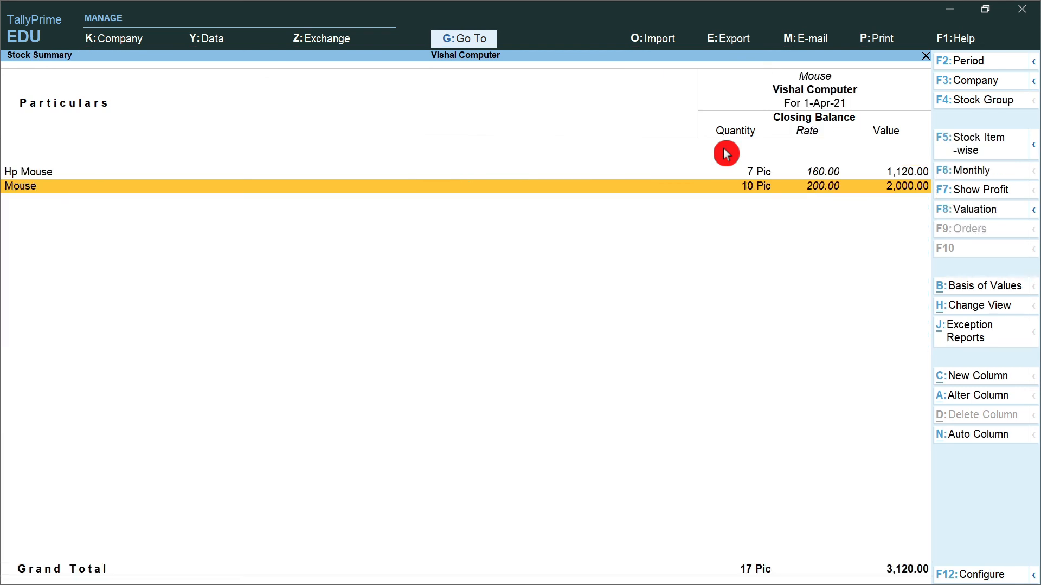
{"action": "key", "text": "Up"}
{"action": "key", "text": "Return"}
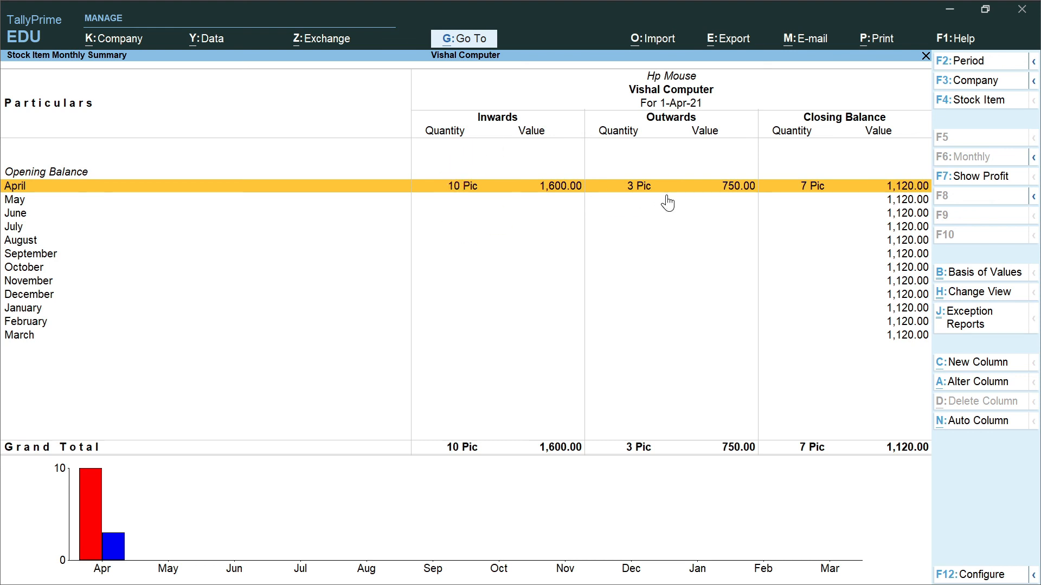
{"action": "mouse_move", "coordinate": [836, 179]}
{"action": "left_mouse_down"}
{"action": "mouse_move", "coordinate": [829, 156]}
{"action": "mouse_move", "coordinate": [790, 188]}
{"action": "mouse_move", "coordinate": [795, 202]}
{"action": "left_mouse_up"}
{"action": "mouse_move", "coordinate": [835, 162]}
{"action": "left_mouse_down"}
{"action": "mouse_move", "coordinate": [780, 162]}
{"action": "mouse_move", "coordinate": [765, 179]}
{"action": "left_mouse_up"}
{"action": "left_click_drag", "start_coordinate": [842, 185], "coordinate": [839, 162]}
{"action": "left_click", "coordinate": [855, 184]}
Close the Hp Mouse monthly summary and the Stock Summary to return to the Gateway of Tally.
{"action": "right_click", "coordinate": [815, 228]}
{"action": "right_click", "coordinate": [821, 228]}
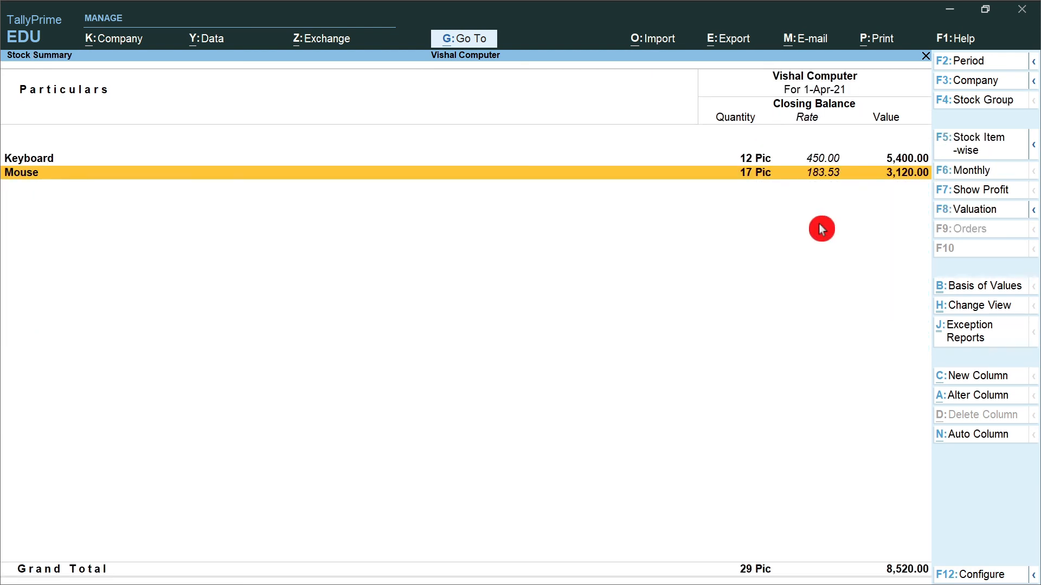
{"action": "right_click", "coordinate": [821, 229]}
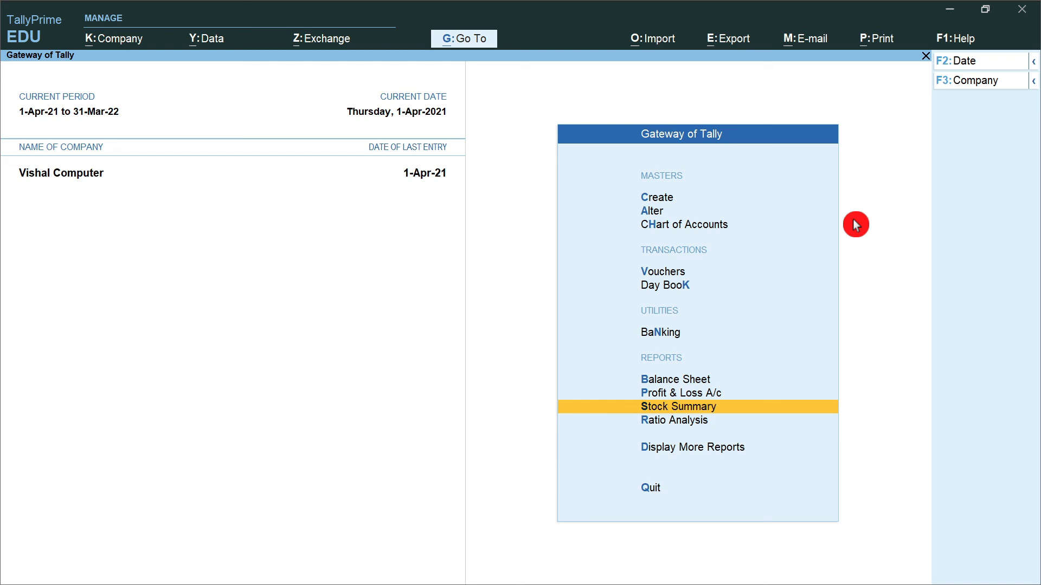
{"action": "key", "text": "Up"}
{"action": "key", "text": "Up"}
{"action": "key", "text": "Up"}
{"action": "key", "text": "Up"}
{"action": "key", "text": "Up"}
{"action": "key", "text": "Up"}
{"action": "key", "text": "Up"}
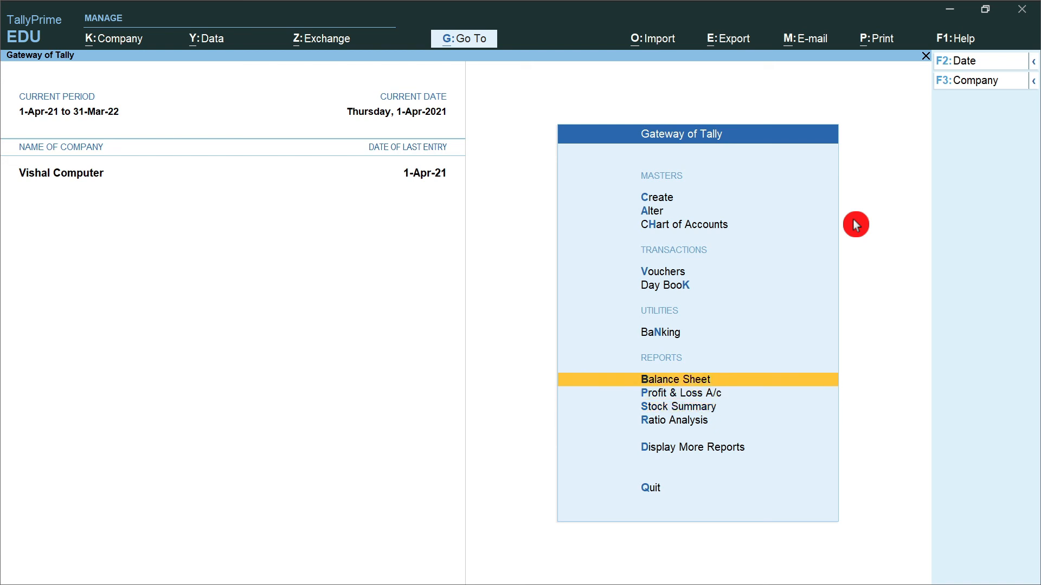
{"action": "key", "text": "Up"}
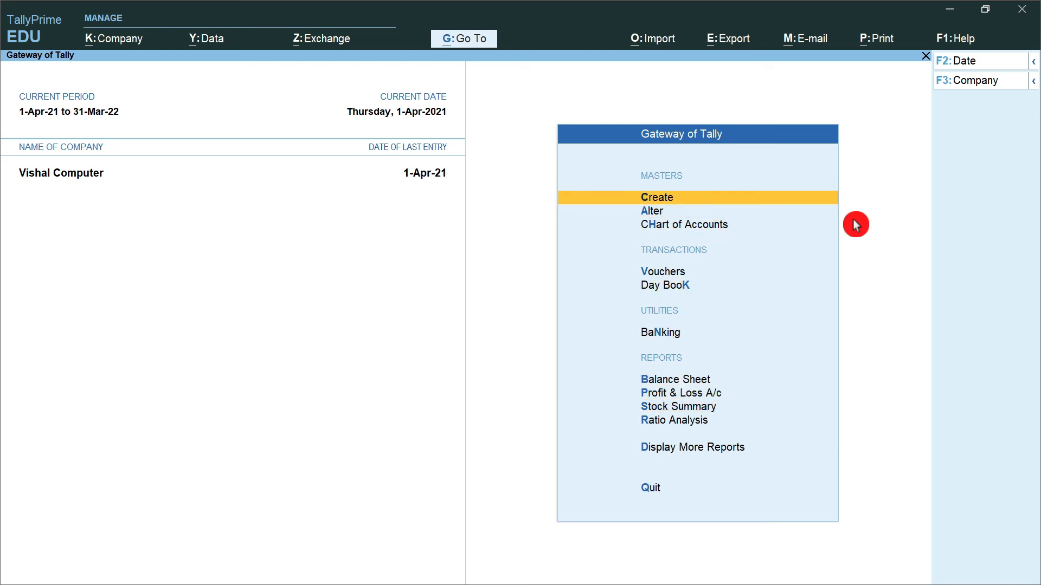